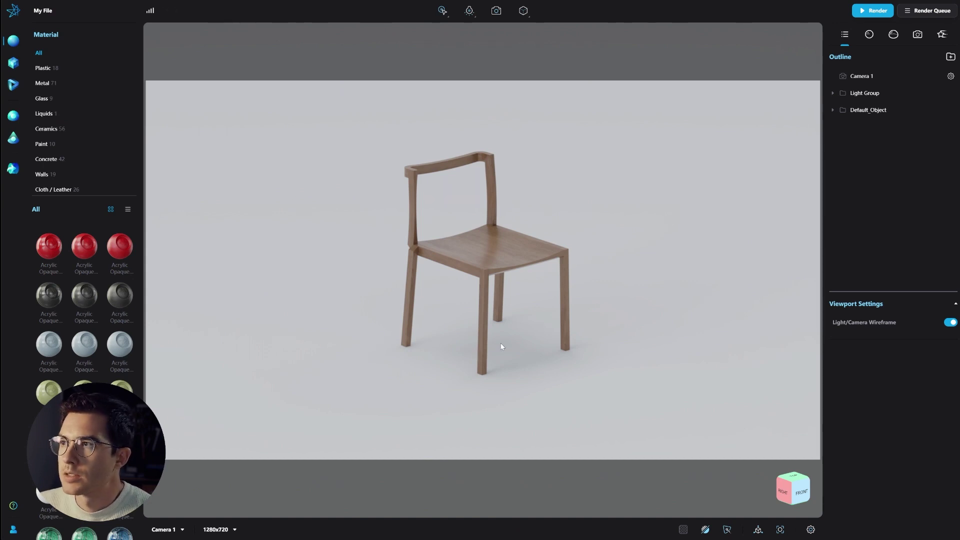
Add the previously imported taitopia-headphones.fbx model to the chair scene
{"action": "left_click", "coordinate": [892, 111]}
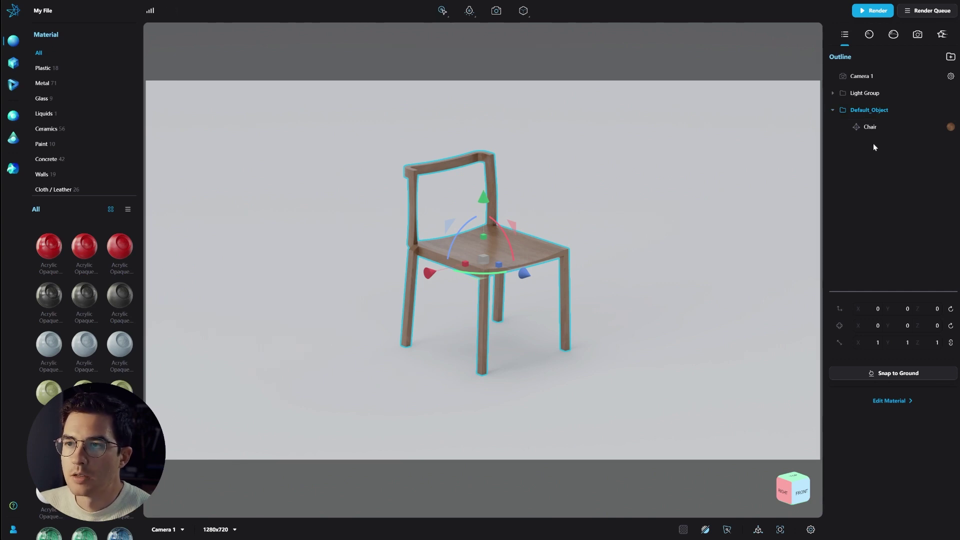
{"action": "left_click", "coordinate": [525, 183]}
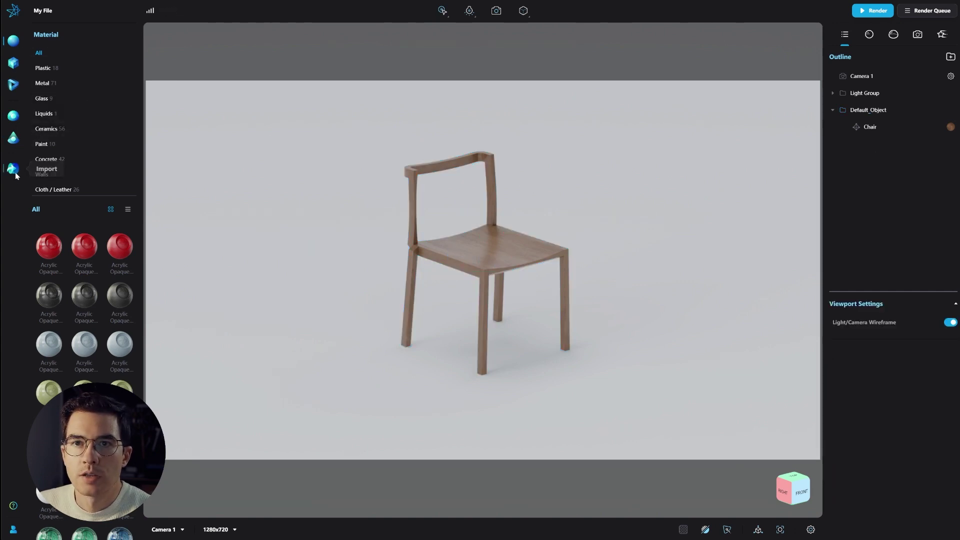
{"action": "left_click", "coordinate": [14, 170]}
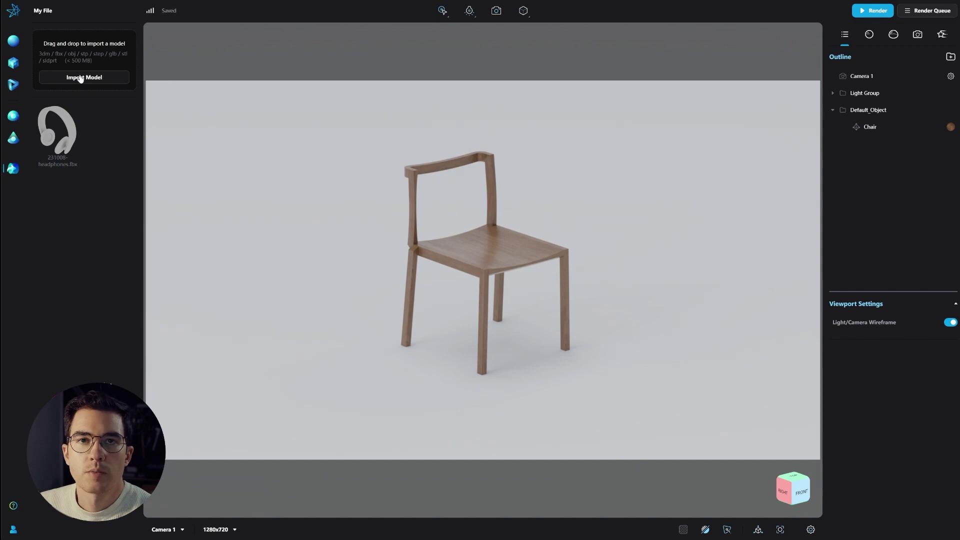
{"action": "mouse_move", "coordinate": [63, 131]}
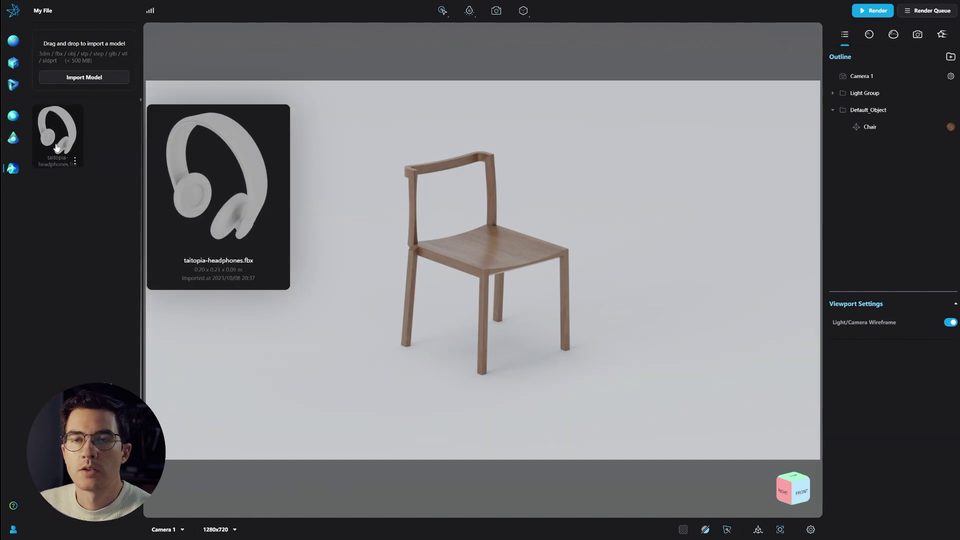
{"action": "left_click_drag", "start_coordinate": [57, 148], "coordinate": [475, 203]}
{"action": "scroll", "coordinate": [457, 244], "scroll_direction": "up", "scroll_amount": 5}
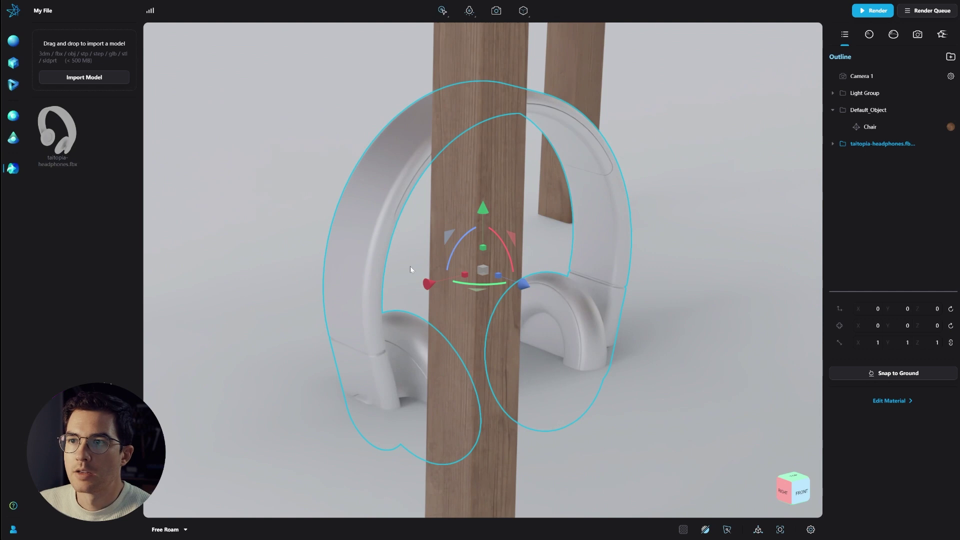
Raise the headphones along the Y axis to a position of about 0.141
{"action": "scroll", "coordinate": [395, 252], "scroll_direction": "down", "scroll_amount": 6}
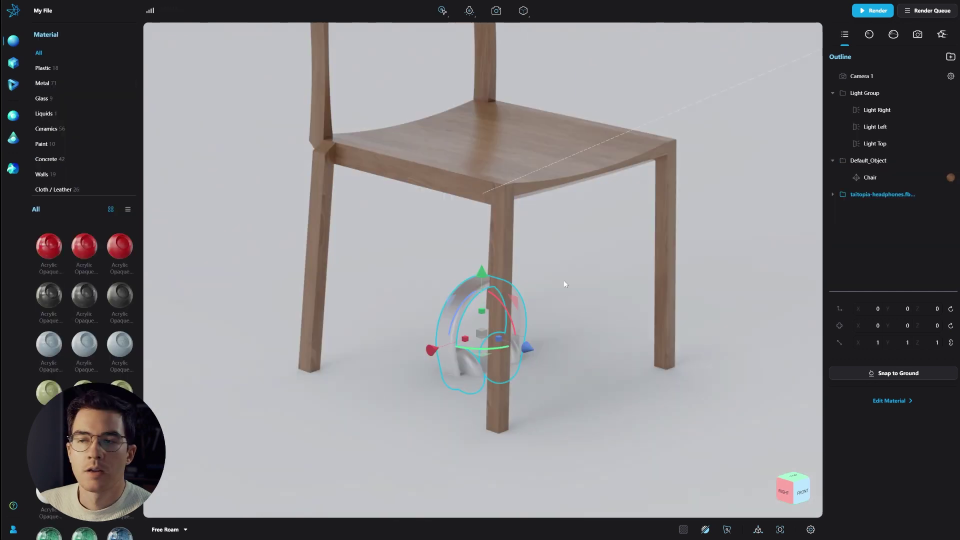
{"action": "middle_click_drag", "start_coordinate": [555, 283], "coordinate": [530, 291]}
{"action": "scroll", "coordinate": [549, 274], "scroll_direction": "down", "scroll_amount": 5}
{"action": "left_click_drag", "start_coordinate": [530, 293], "coordinate": [515, 279]}
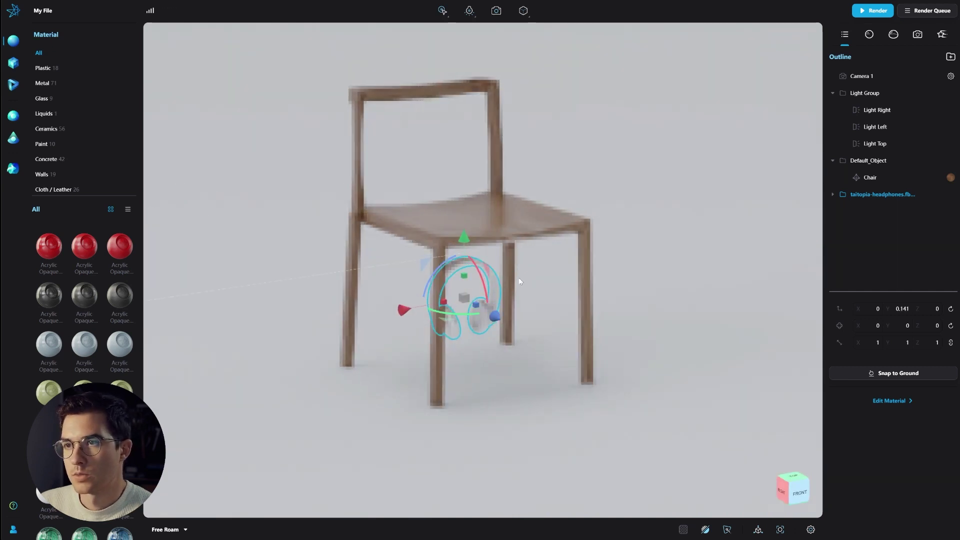
Delete the Default_Object group containing the chair
{"action": "left_click_drag", "start_coordinate": [509, 234], "coordinate": [550, 223]}
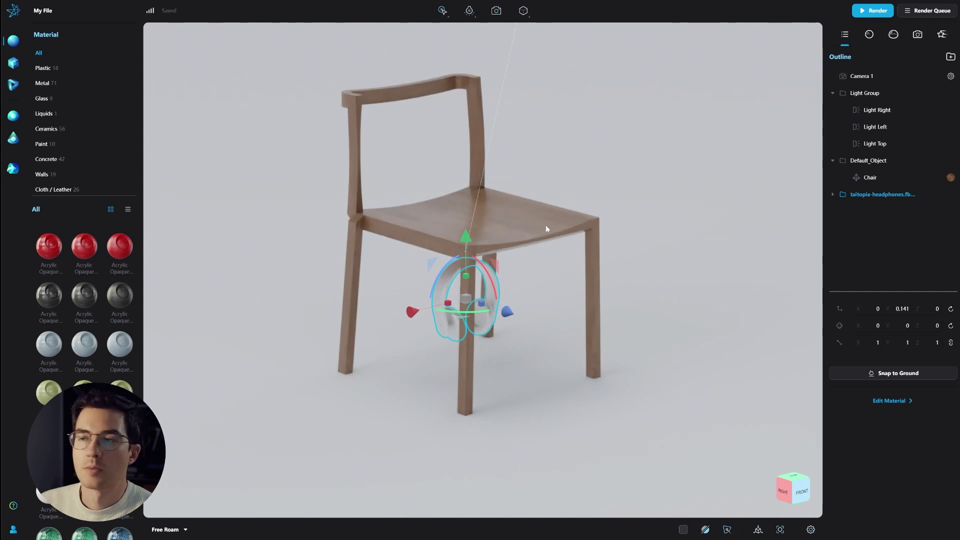
{"action": "left_click", "coordinate": [868, 160]}
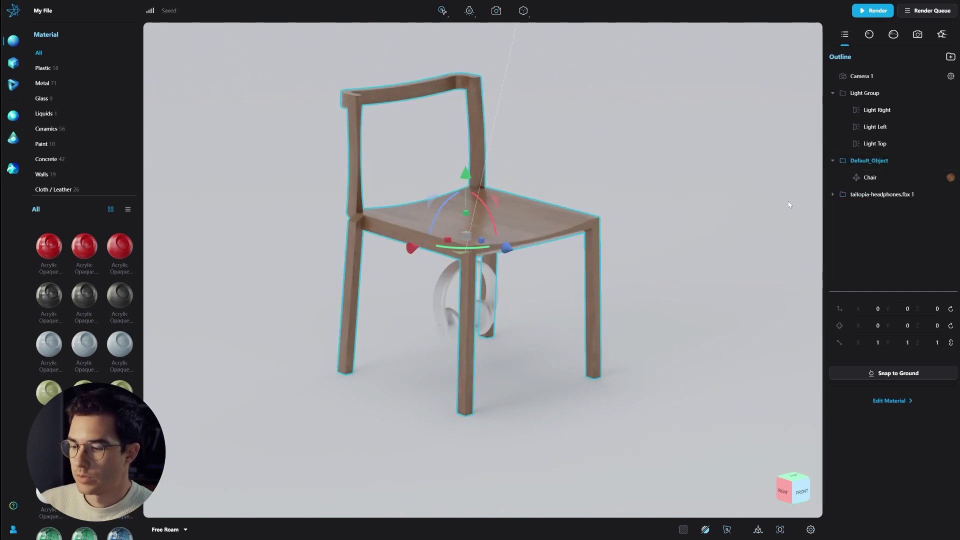
{"action": "key", "text": "Delete"}
Lower the headphones along the Y axis to about 0.113 and snap them to the ground
{"action": "left_click", "coordinate": [491, 284]}
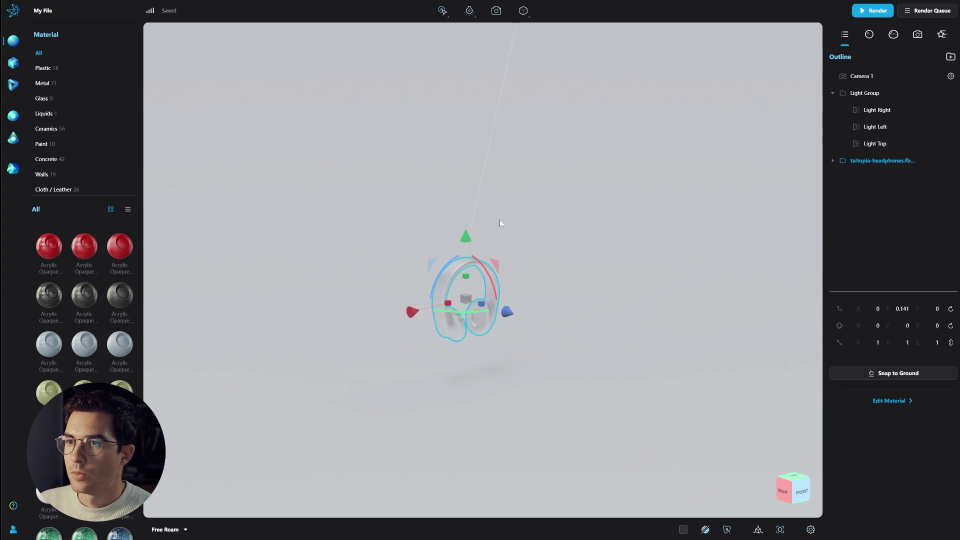
{"action": "left_click_drag", "start_coordinate": [467, 238], "coordinate": [568, 265]}
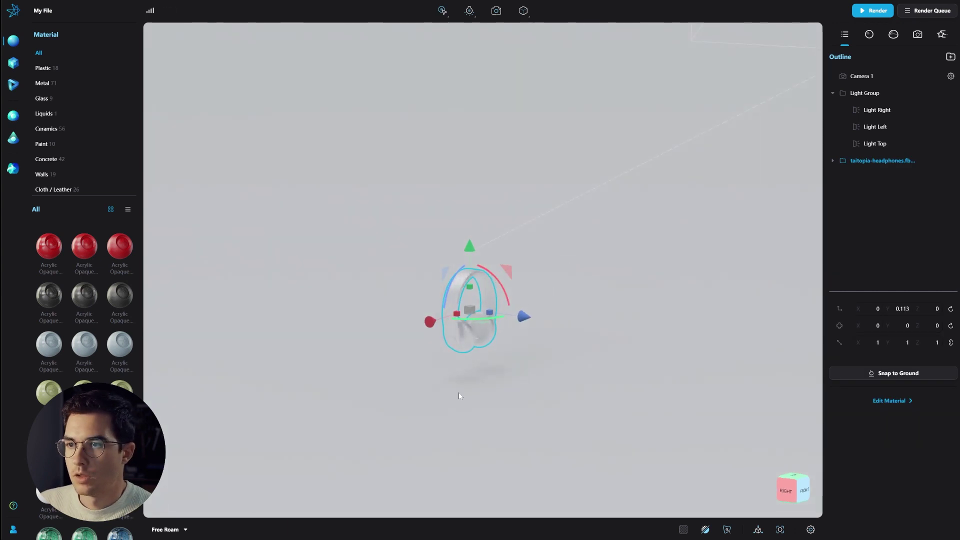
{"action": "left_click_drag", "start_coordinate": [475, 386], "coordinate": [488, 384]}
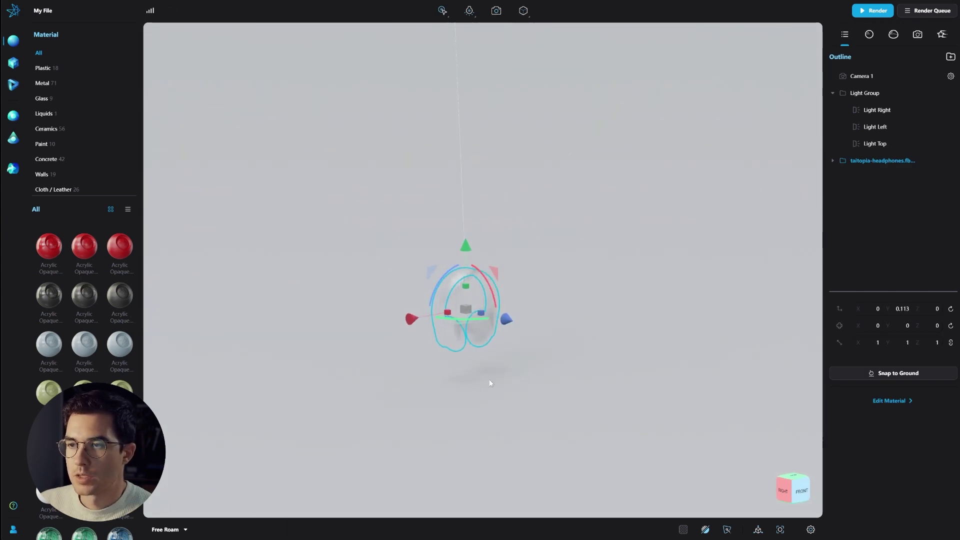
{"action": "left_click", "coordinate": [885, 374]}
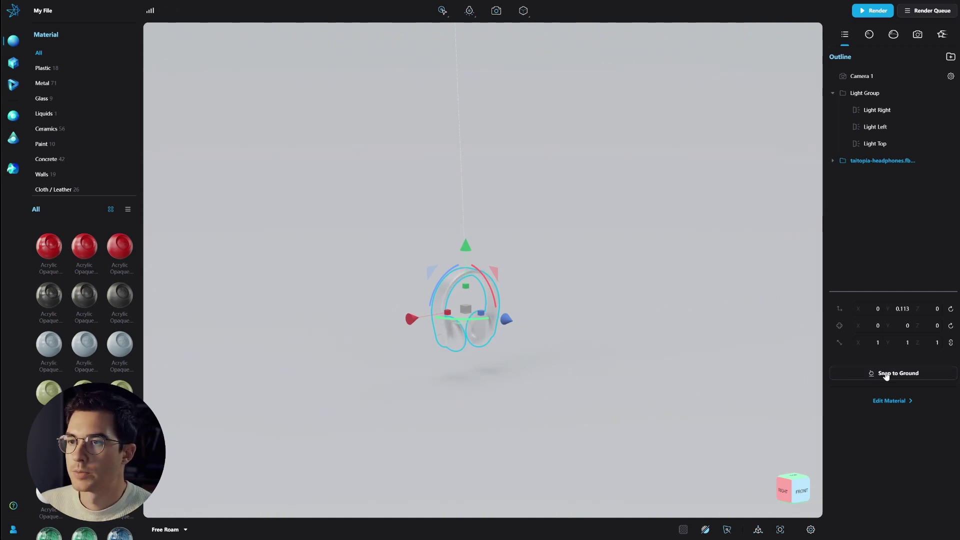
Examine the placement of the lights in the Light Group, and aim the view back at the headphones model
{"action": "left_click", "coordinate": [861, 97]}
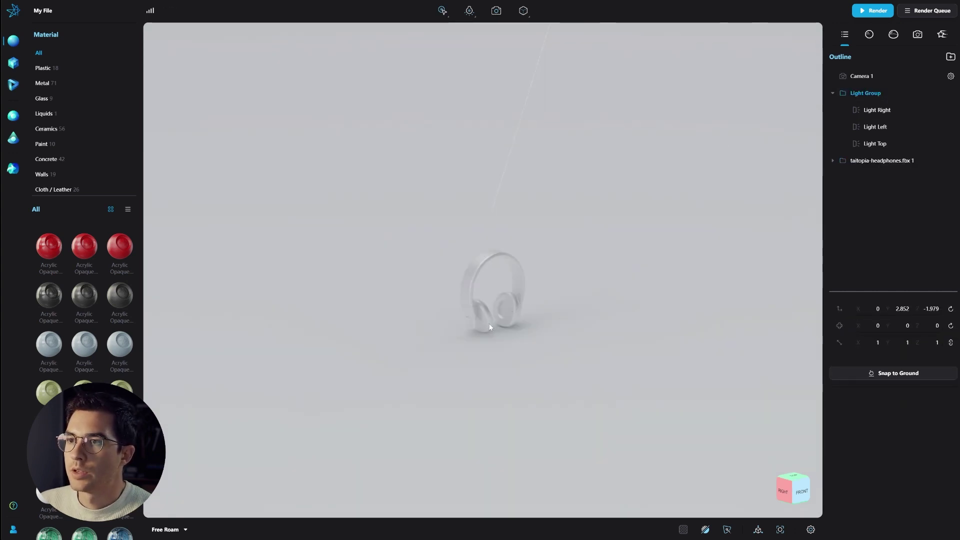
{"action": "scroll", "coordinate": [490, 325], "scroll_direction": "down", "scroll_amount": 10}
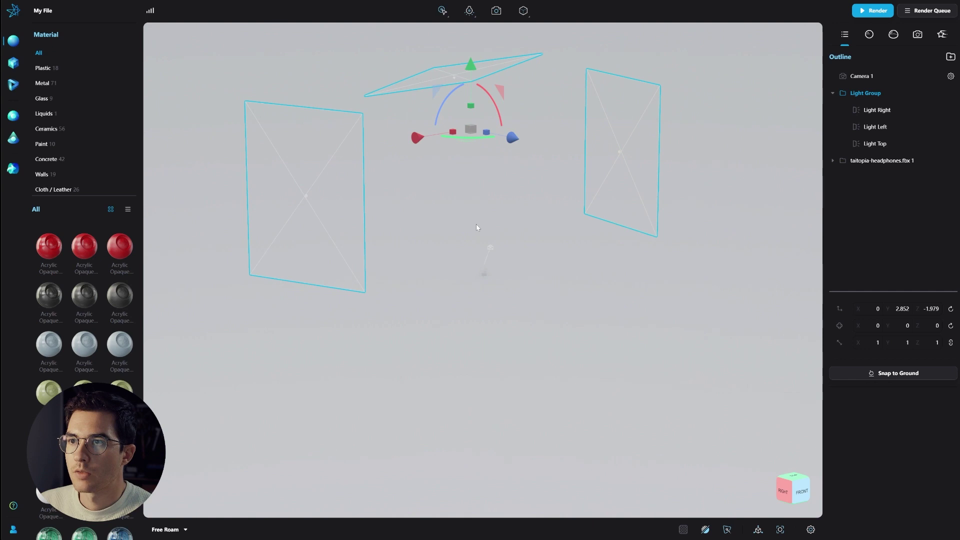
{"action": "middle_click_drag", "start_coordinate": [476, 224], "coordinate": [490, 296]}
{"action": "right_click_drag", "start_coordinate": [523, 294], "coordinate": [533, 295]}
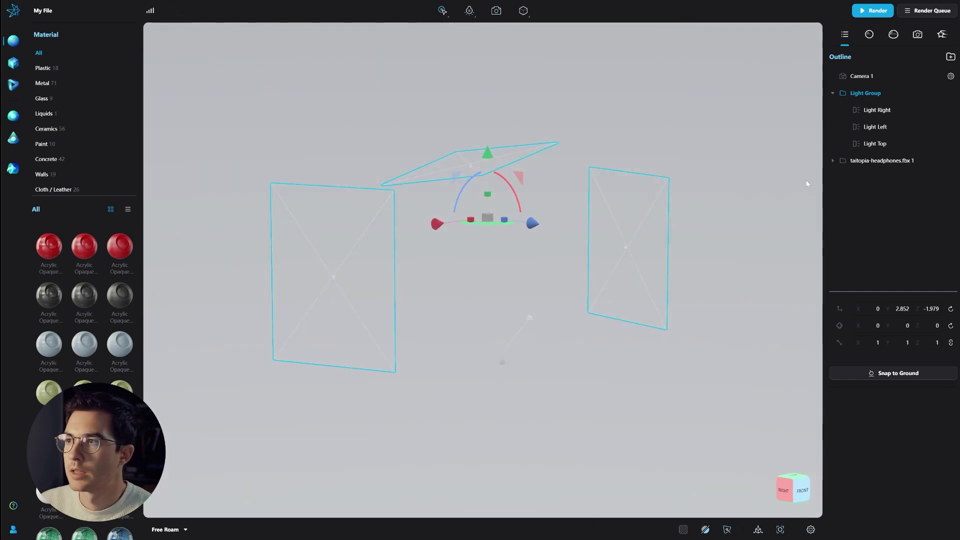
{"action": "left_click", "coordinate": [860, 160]}
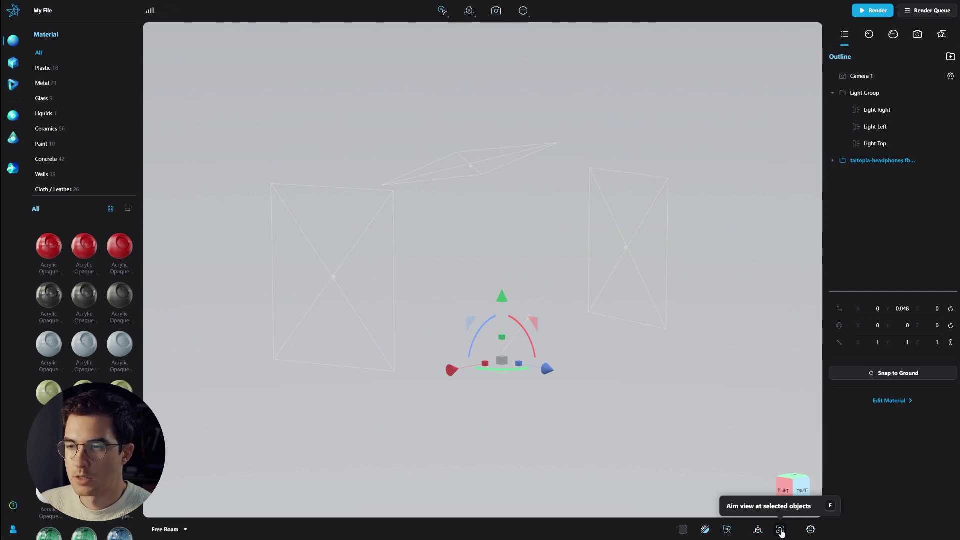
{"action": "left_click", "coordinate": [781, 531]}
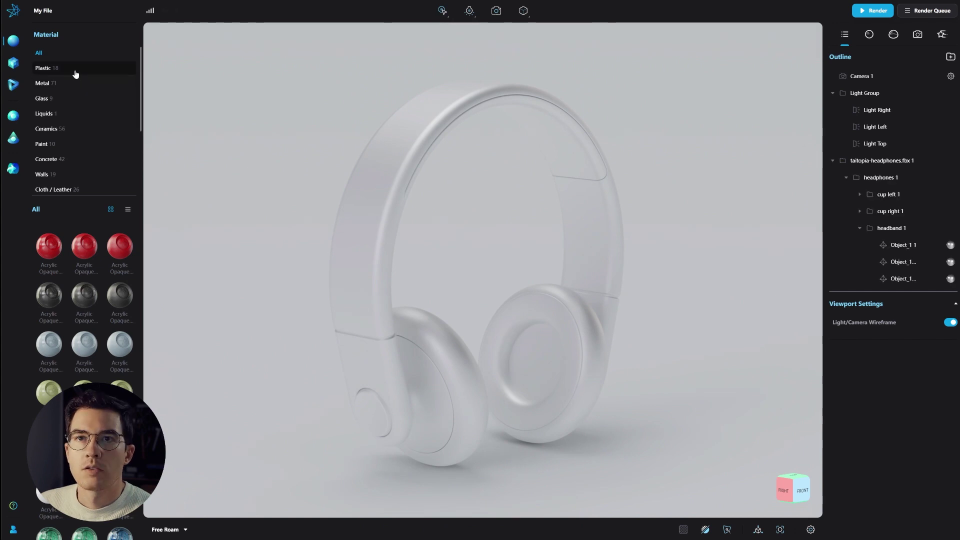
Apply the Acrylic Opaque White Rough plastic material to the outer headband of the headphones
{"action": "left_click", "coordinate": [75, 74]}
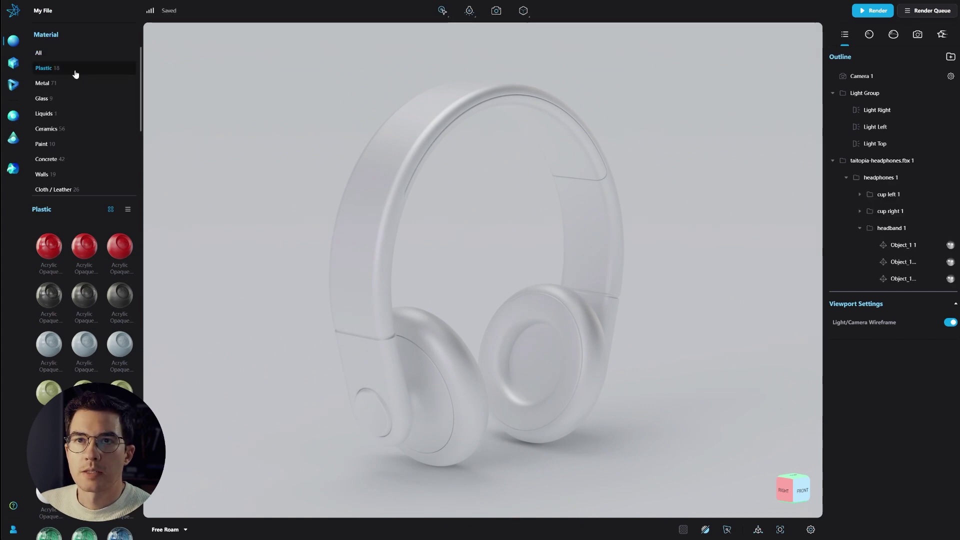
{"action": "scroll", "coordinate": [108, 280], "scroll_direction": "down", "scroll_amount": 3}
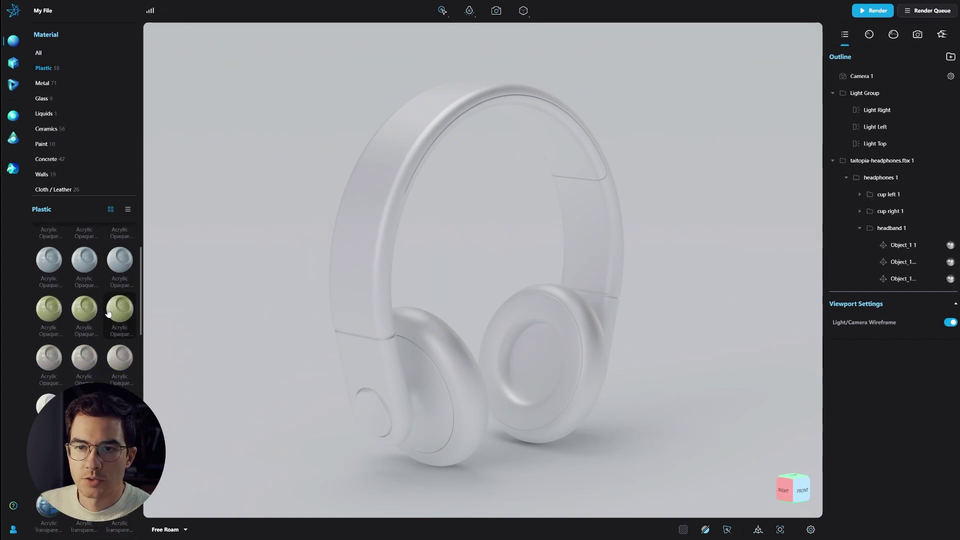
{"action": "mouse_move", "coordinate": [119, 330]}
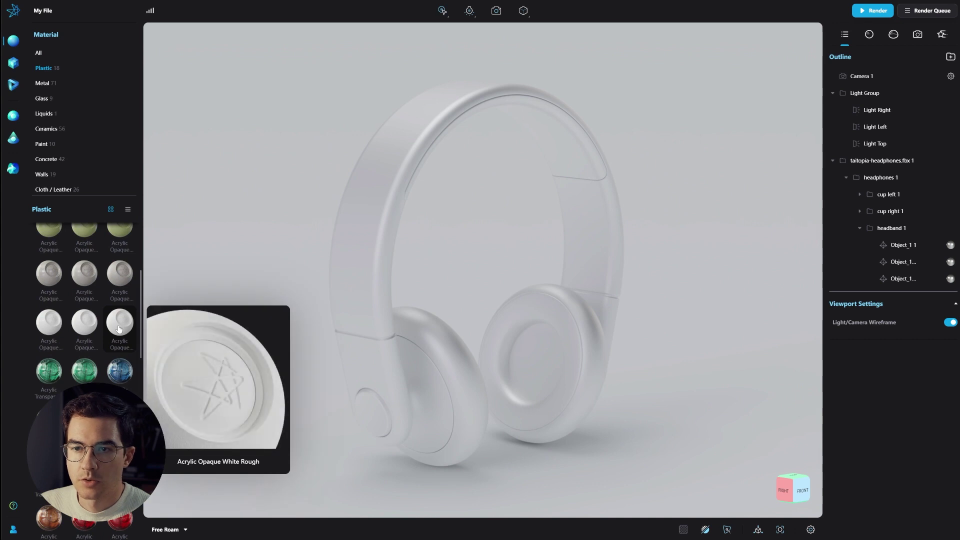
{"action": "left_click_drag", "start_coordinate": [119, 329], "coordinate": [371, 216]}
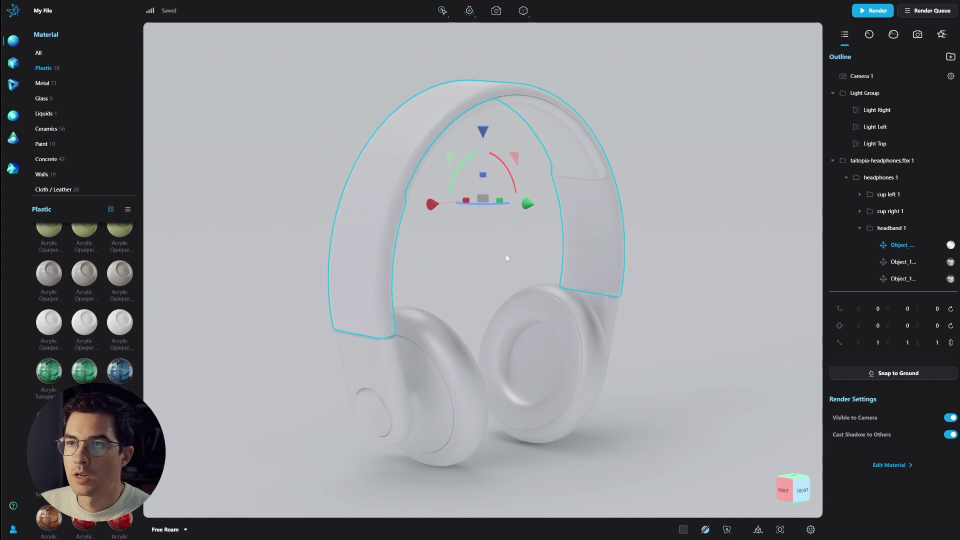
Open the outer headband's Acrylic Opaque White Rough material in the Material Graph Editor
{"action": "middle_click_drag", "start_coordinate": [449, 246], "coordinate": [445, 254]}
{"action": "scroll", "coordinate": [445, 250], "scroll_direction": "down", "scroll_amount": 3}
{"action": "scroll", "coordinate": [448, 178], "scroll_direction": "up", "scroll_amount": 8}
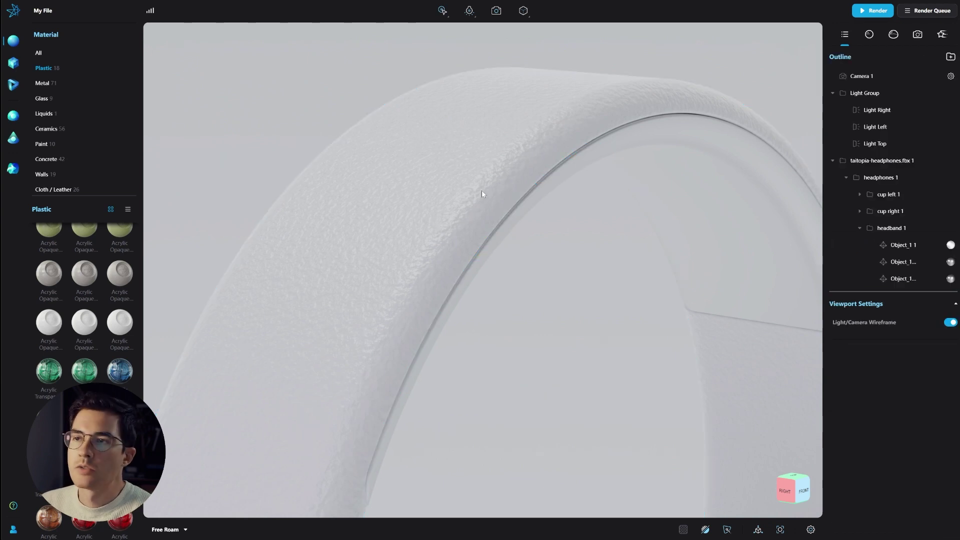
{"action": "left_click", "coordinate": [868, 35]}
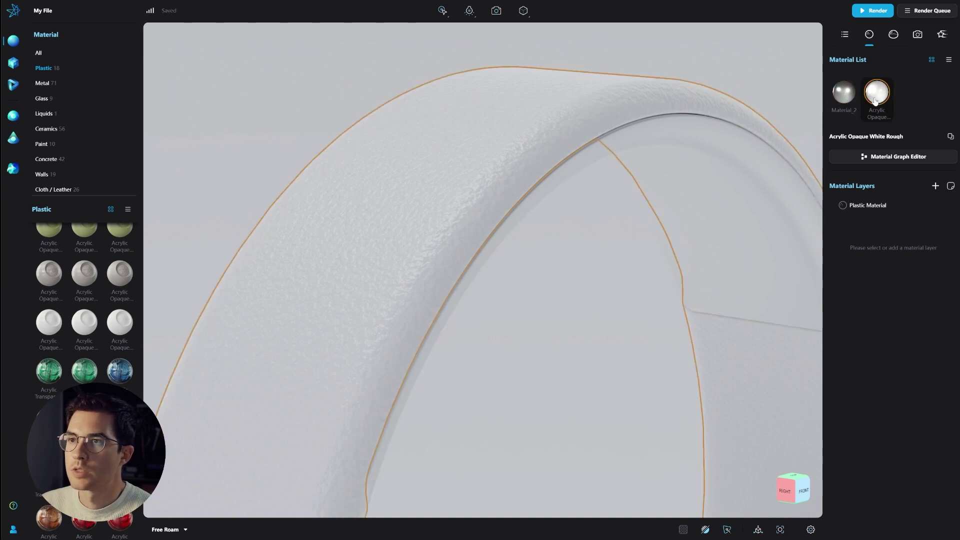
{"action": "left_click", "coordinate": [844, 38]}
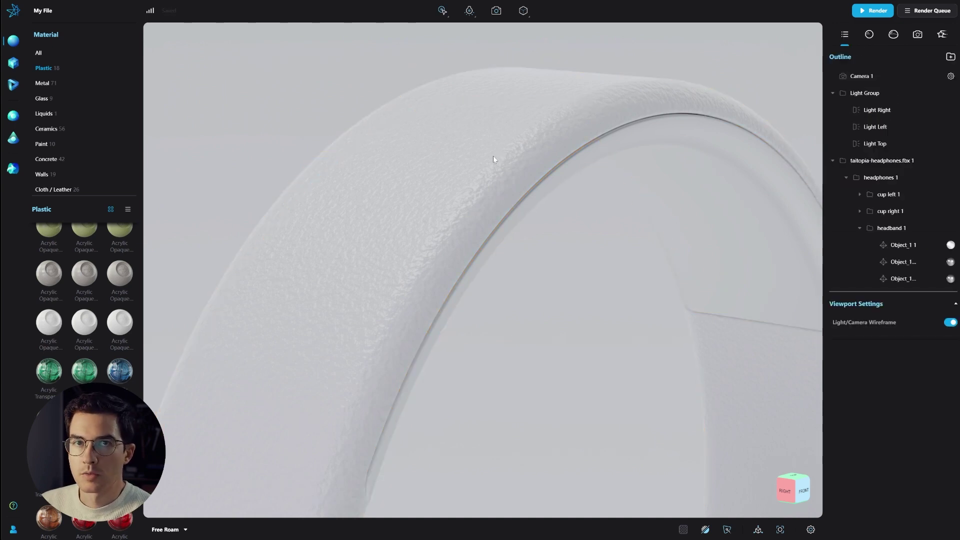
{"action": "left_click", "coordinate": [493, 156]}
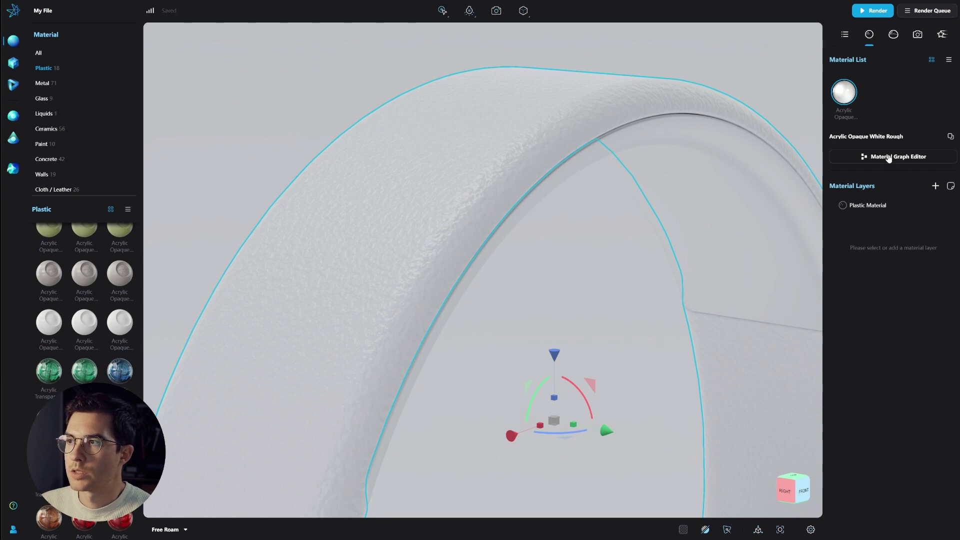
{"action": "left_click", "coordinate": [906, 158]}
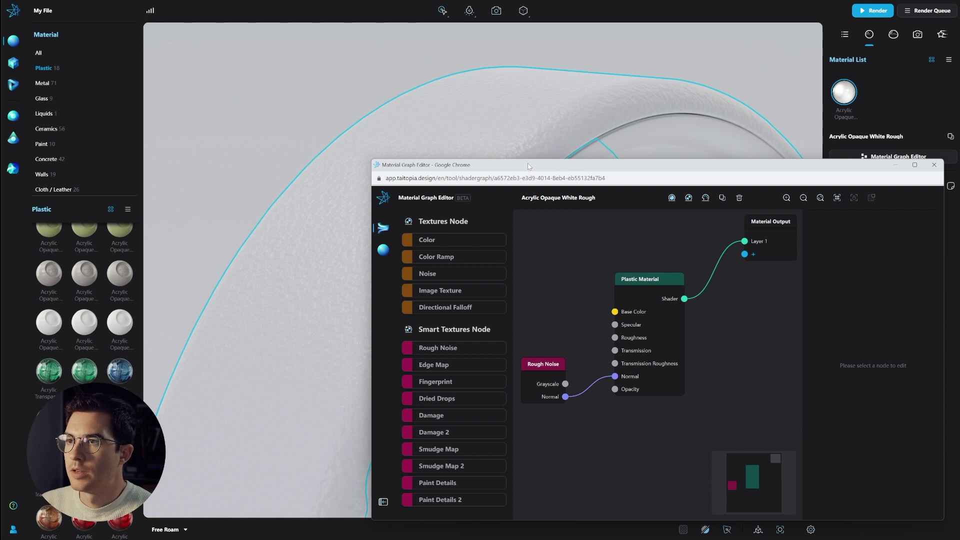
{"action": "left_click_drag", "start_coordinate": [528, 166], "coordinate": [533, 169]}
{"action": "left_click", "coordinate": [506, 125]}
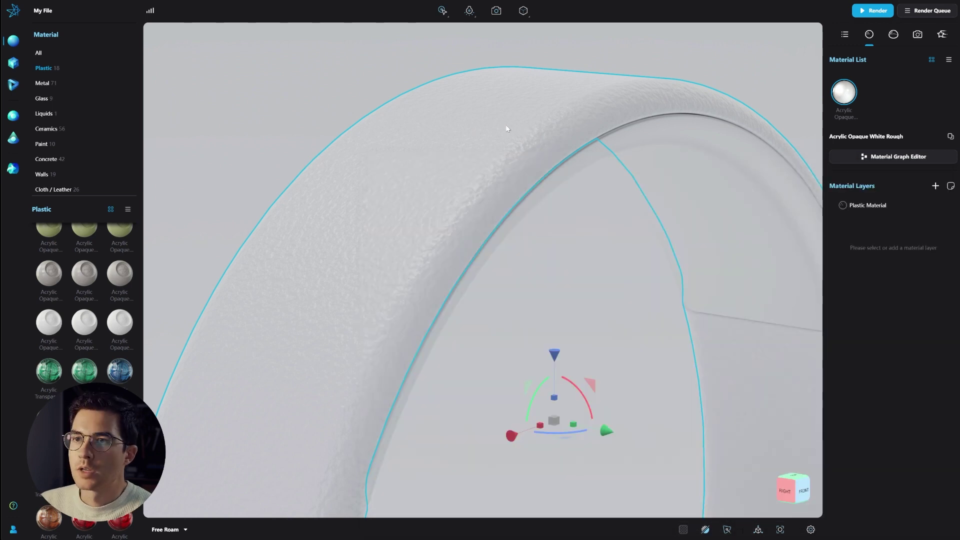
{"action": "middle_click_drag", "start_coordinate": [506, 124], "coordinate": [396, 83]}
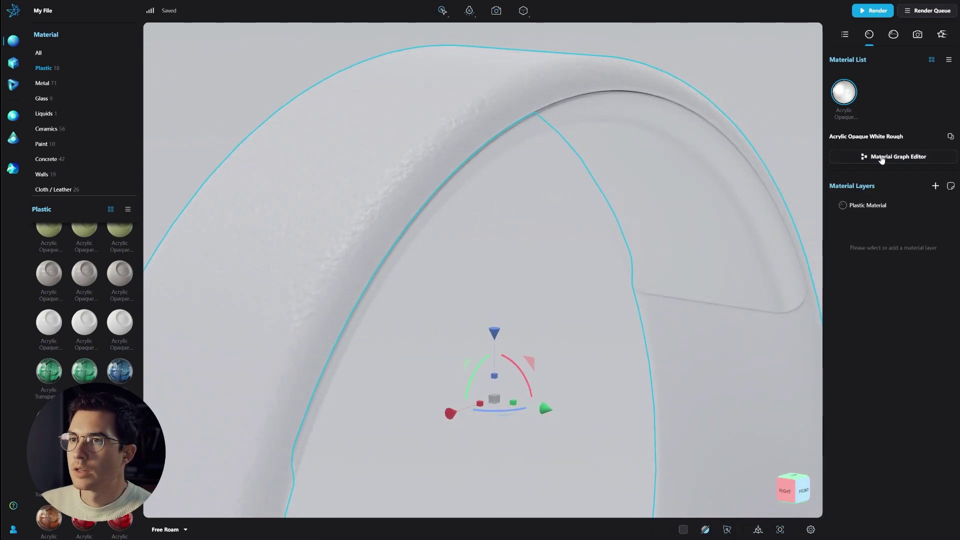
{"action": "left_click", "coordinate": [882, 158]}
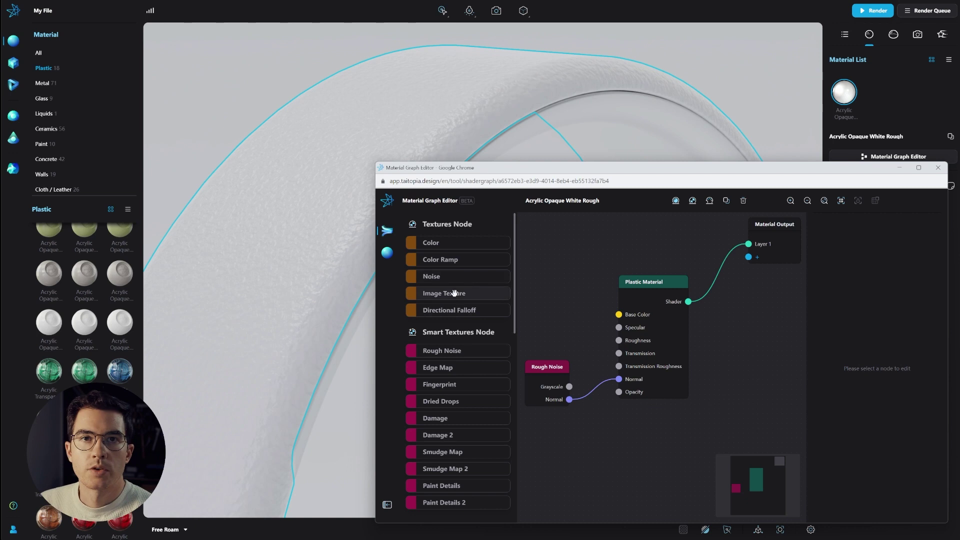
Set the Grain Size of the Rough Noise node to 0.02, keeping the headband in view
{"action": "scroll", "coordinate": [453, 295], "scroll_direction": "down", "scroll_amount": 4}
{"action": "scroll", "coordinate": [453, 295], "scroll_direction": "up", "scroll_amount": 3}
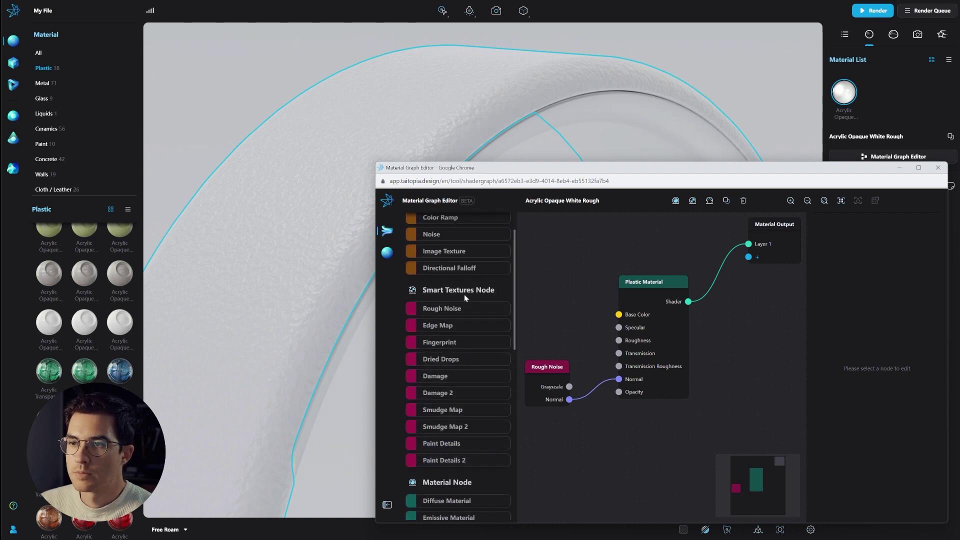
{"action": "scroll", "coordinate": [464, 294], "scroll_direction": "down", "scroll_amount": 5}
{"action": "scroll", "coordinate": [459, 318], "scroll_direction": "down", "scroll_amount": 4}
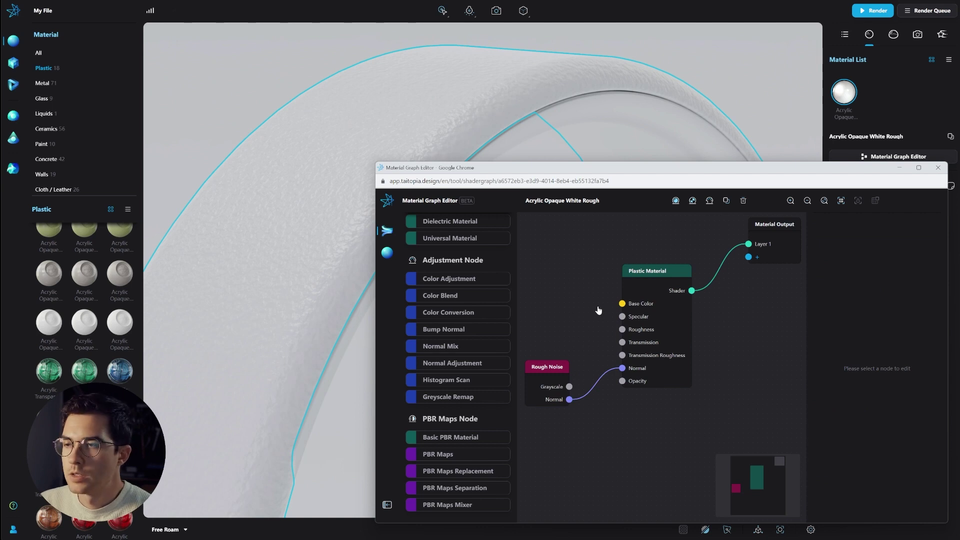
{"action": "left_click", "coordinate": [549, 377]}
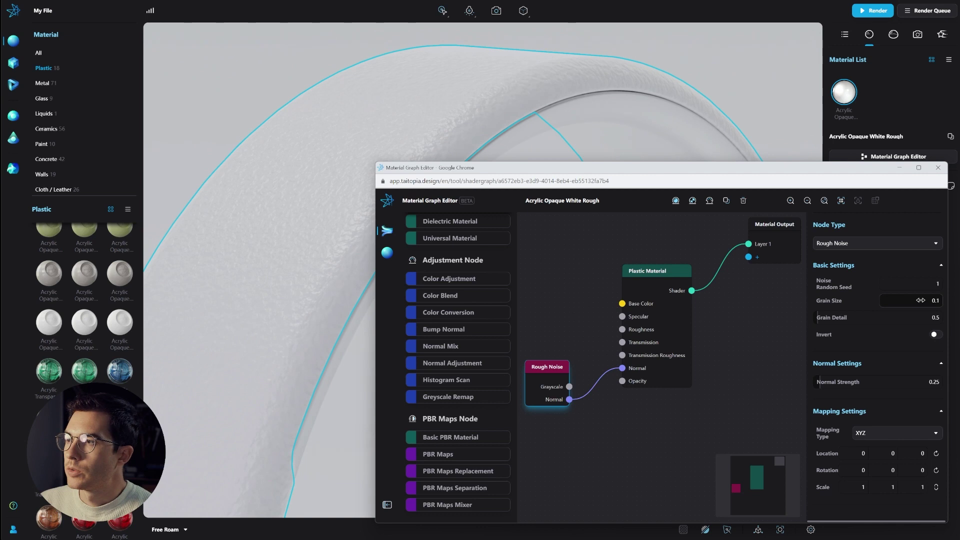
{"action": "left_click_drag", "start_coordinate": [919, 301], "coordinate": [915, 302]}
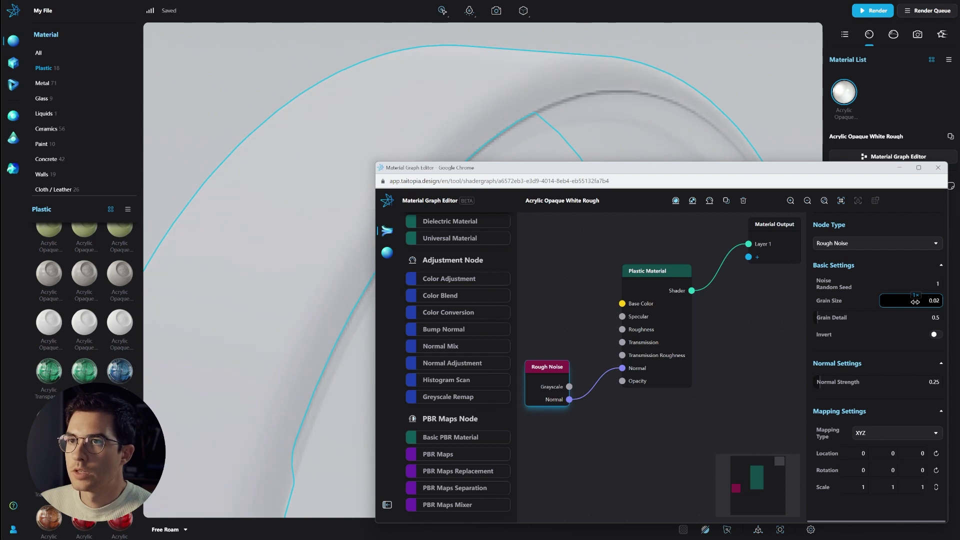
{"action": "mouse_move", "coordinate": [697, 168]}
{"action": "left_mouse_down"}
{"action": "mouse_move", "coordinate": [713, 175]}
{"action": "mouse_move", "coordinate": [705, 160]}
{"action": "left_mouse_up"}
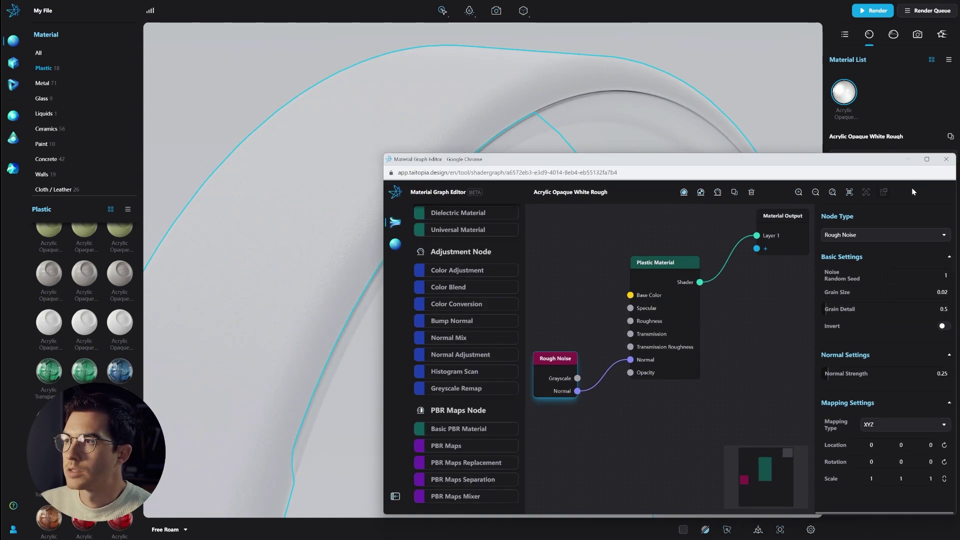
Close the Material Graph Editor and apply the Acrylic Opaque White Rough material to the nearer arm below the outer headband
{"action": "left_click", "coordinate": [946, 159]}
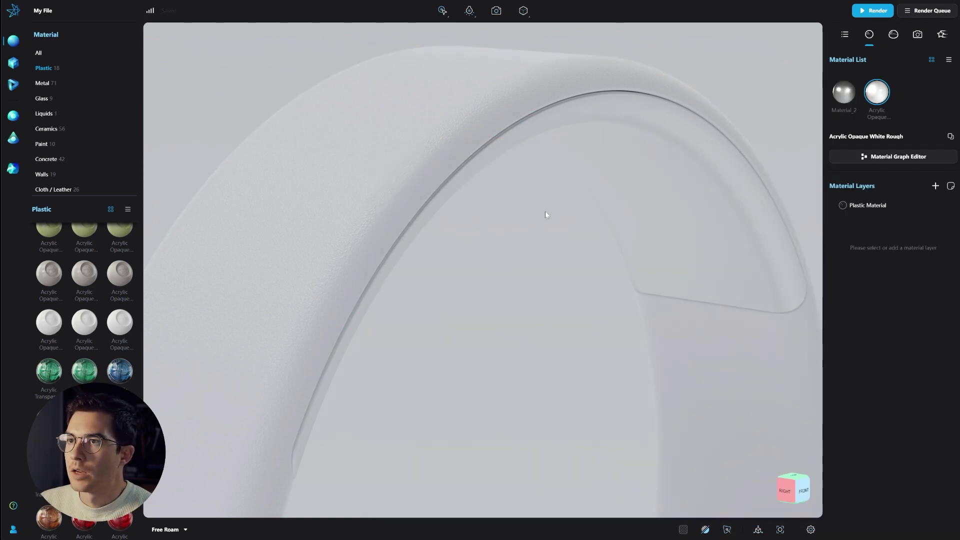
{"action": "scroll", "coordinate": [545, 212], "scroll_direction": "up", "scroll_amount": 3}
{"action": "scroll", "coordinate": [541, 214], "scroll_direction": "down", "scroll_amount": 5}
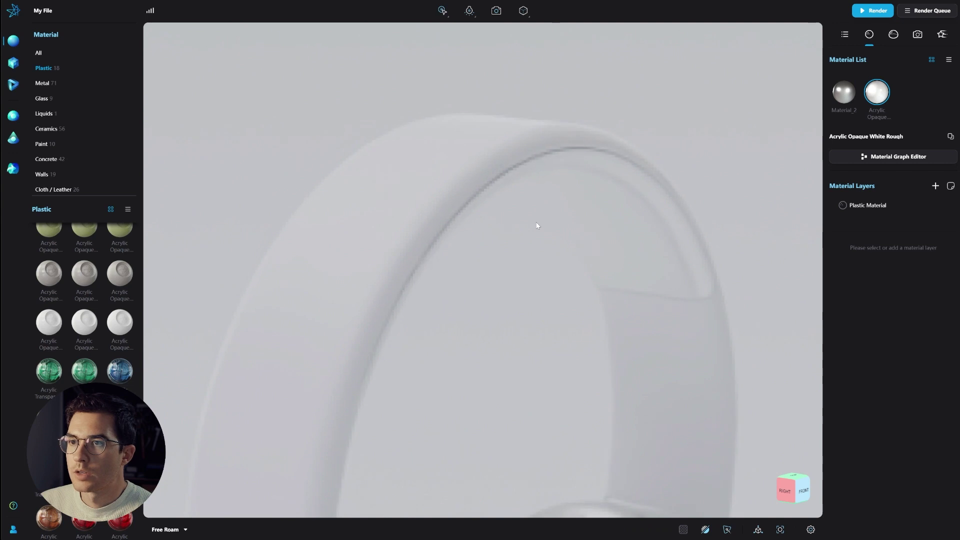
{"action": "middle_click_drag", "start_coordinate": [485, 407], "coordinate": [507, 196]}
{"action": "scroll", "coordinate": [508, 197], "scroll_direction": "down", "scroll_amount": 6}
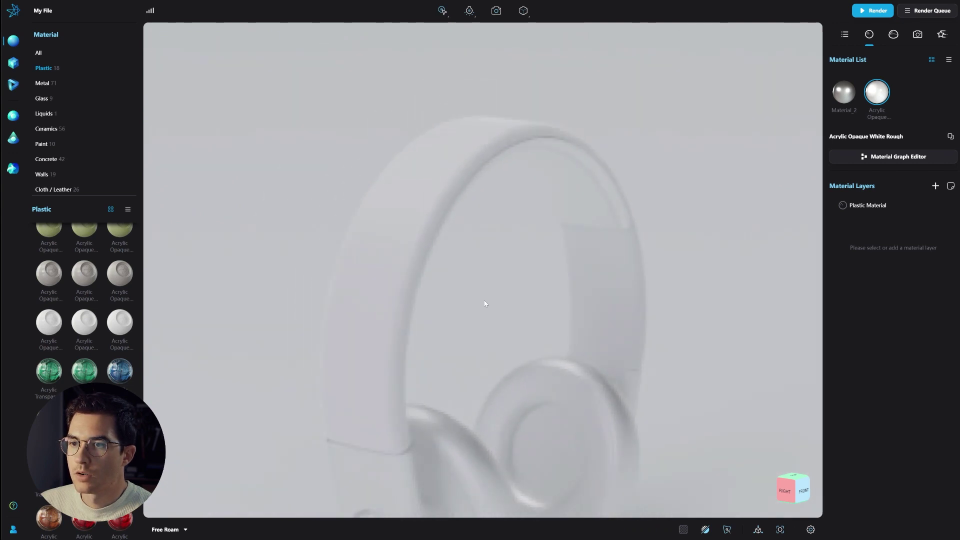
{"action": "mouse_move", "coordinate": [876, 96]}
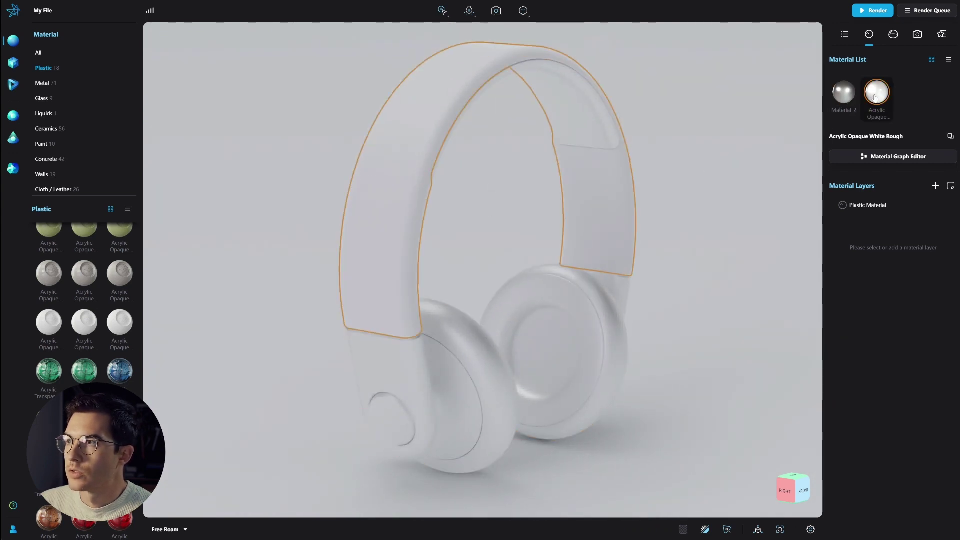
{"action": "left_click_drag", "start_coordinate": [877, 96], "coordinate": [400, 367]}
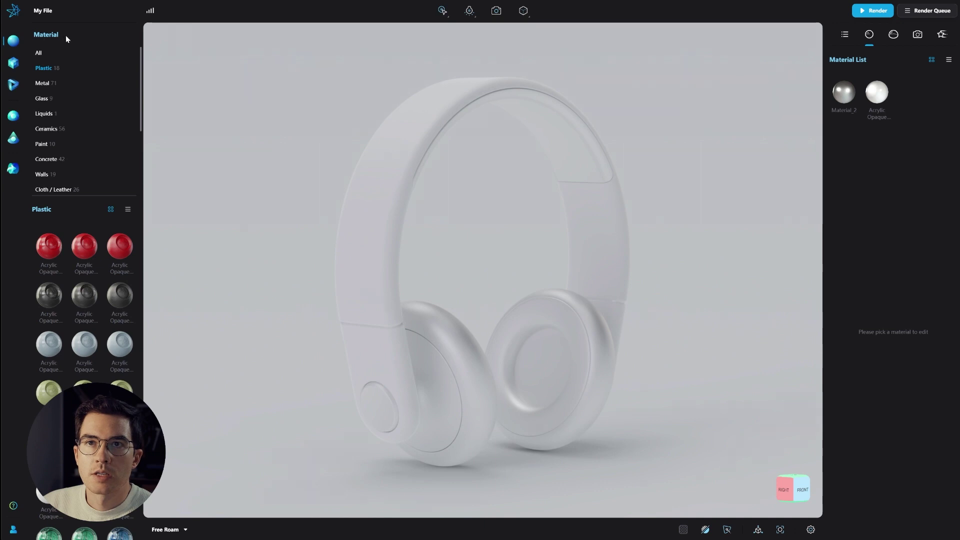
Apply the Leather White material from the Cloth / Leather library to the nearer ear cushion of the headphones
{"action": "scroll", "coordinate": [60, 129], "scroll_direction": "down", "scroll_amount": 3}
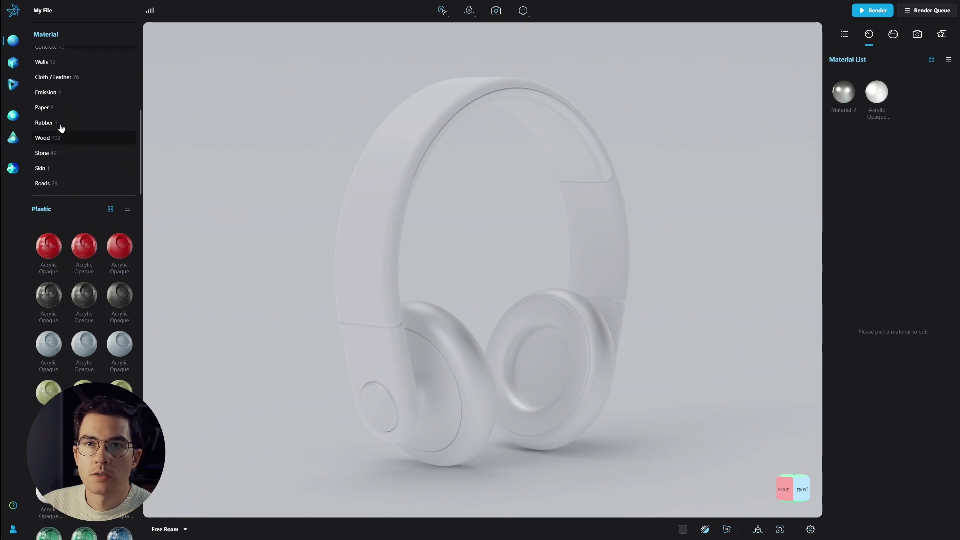
{"action": "left_click", "coordinate": [76, 79]}
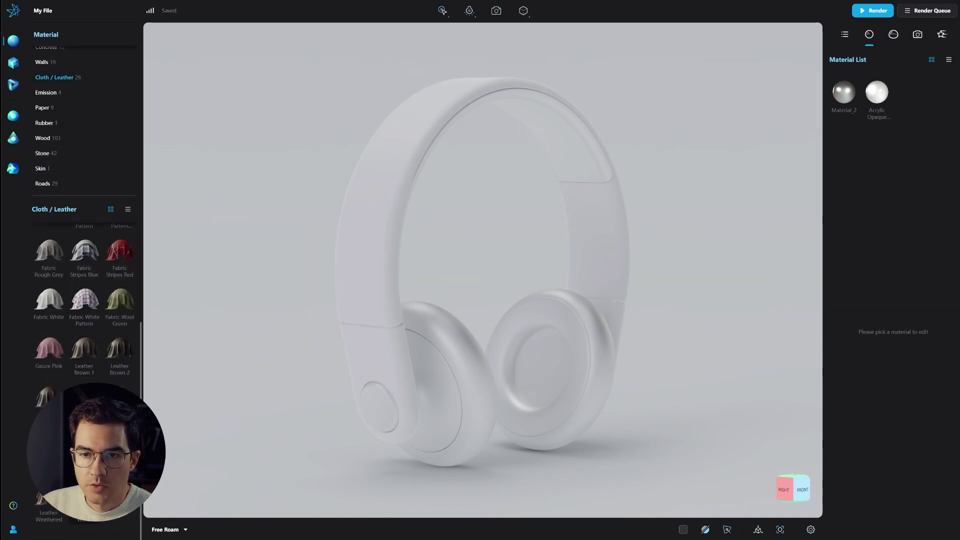
{"action": "mouse_move", "coordinate": [84, 500]}
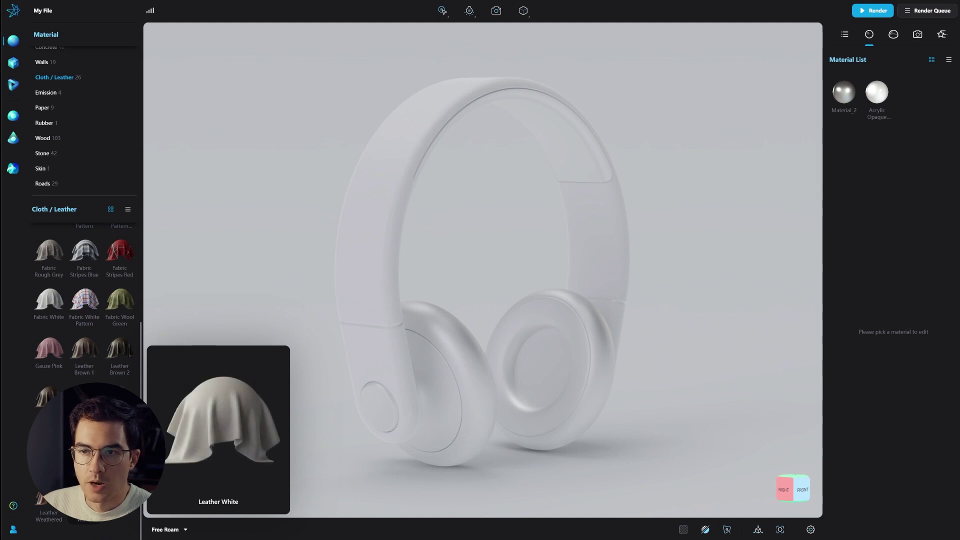
{"action": "left_click_drag", "start_coordinate": [84, 498], "coordinate": [450, 336]}
{"action": "middle_click_drag", "start_coordinate": [441, 321], "coordinate": [436, 306]}
{"action": "scroll", "coordinate": [435, 309], "scroll_direction": "down", "scroll_amount": 3}
{"action": "scroll", "coordinate": [434, 311], "scroll_direction": "up", "scroll_amount": 3}
{"action": "scroll", "coordinate": [464, 270], "scroll_direction": "up", "scroll_amount": 5}
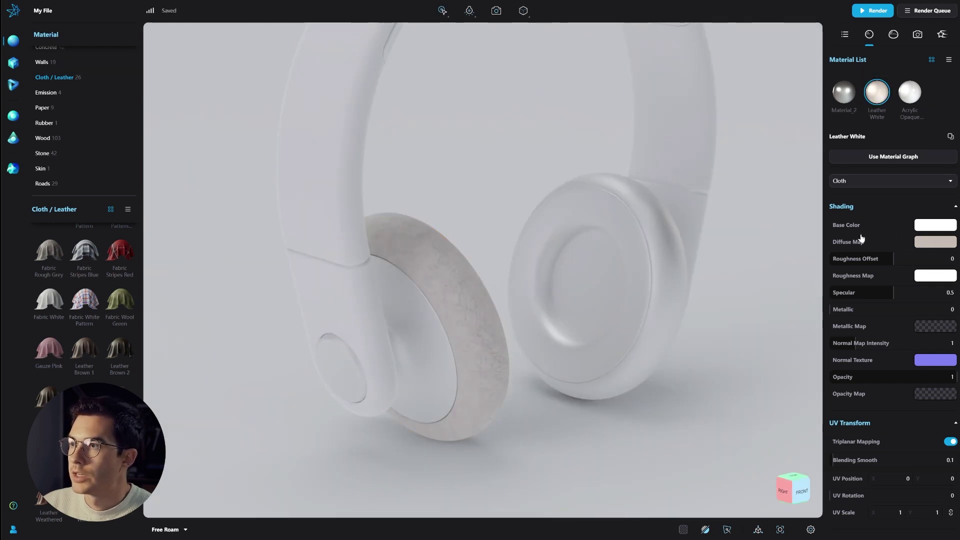
Set the Leather White diffuse map's saturation to -100 and its brightness to -16
{"action": "left_click", "coordinate": [924, 244]}
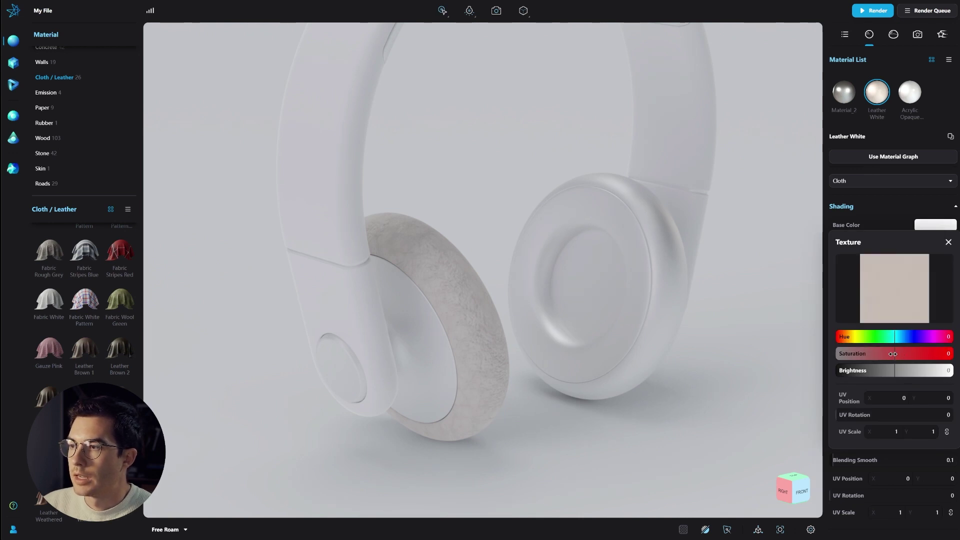
{"action": "left_click_drag", "start_coordinate": [893, 354], "coordinate": [826, 355]}
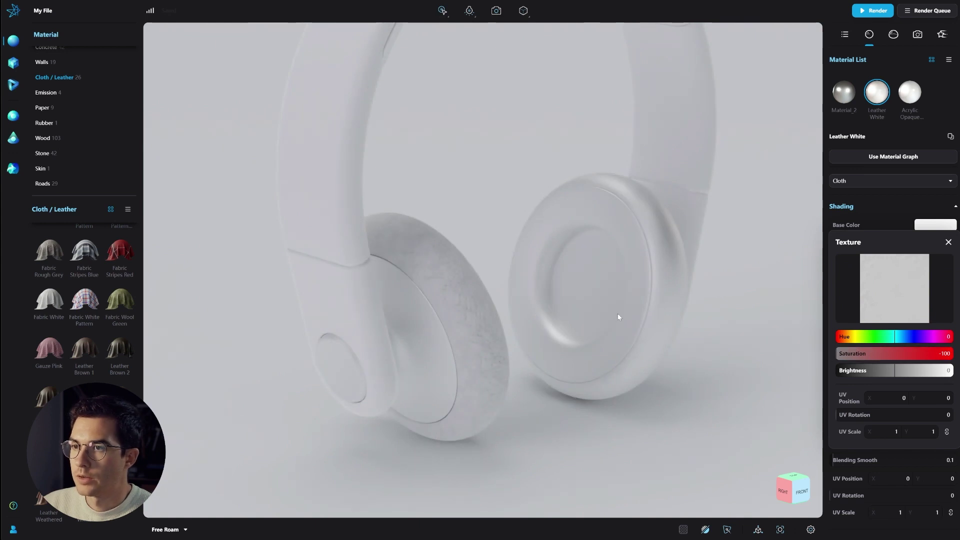
{"action": "left_click", "coordinate": [570, 307]}
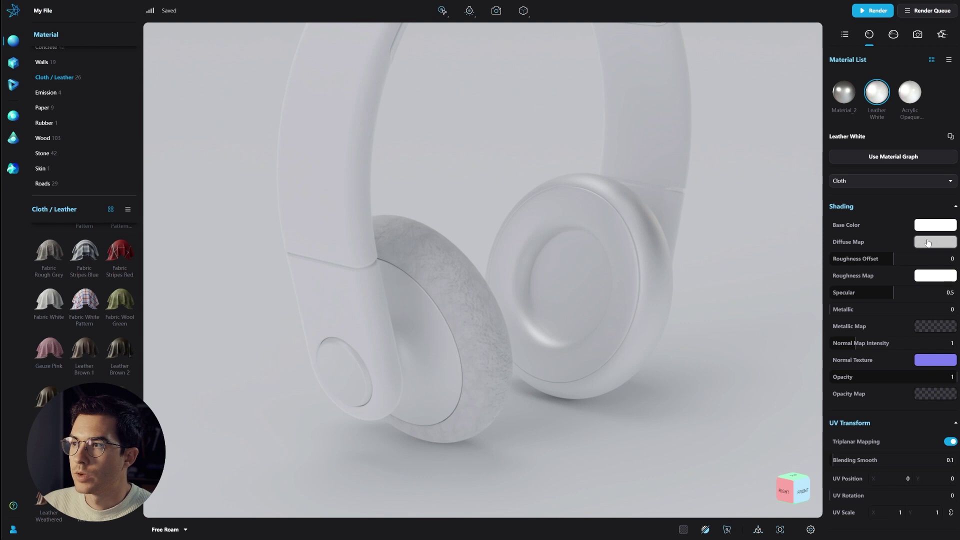
{"action": "left_click", "coordinate": [928, 243]}
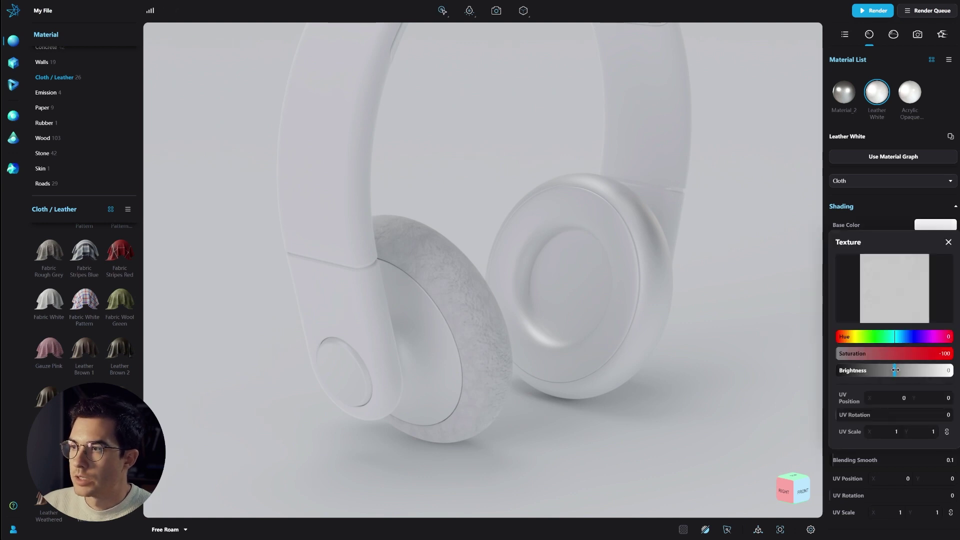
{"action": "left_click_drag", "start_coordinate": [894, 371], "coordinate": [884, 373]}
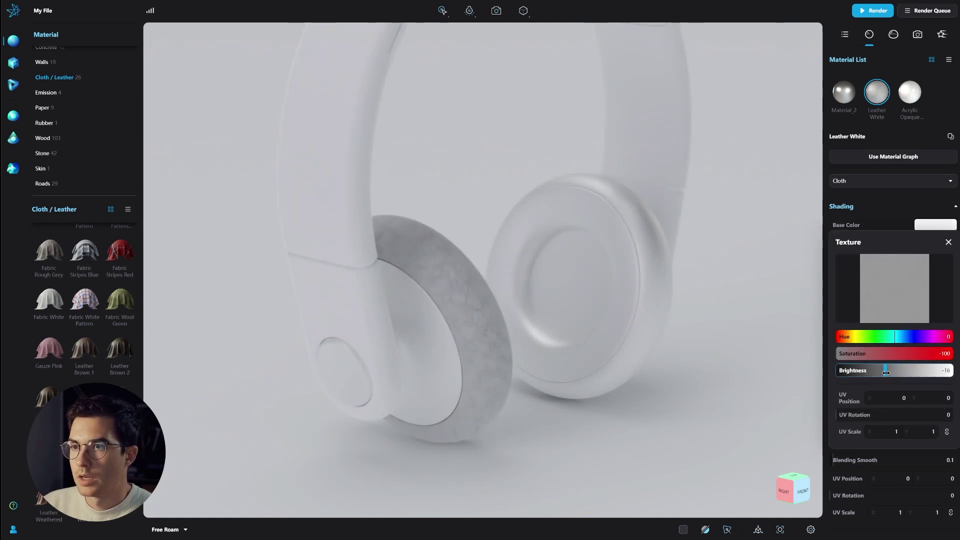
{"action": "left_click", "coordinate": [670, 287]}
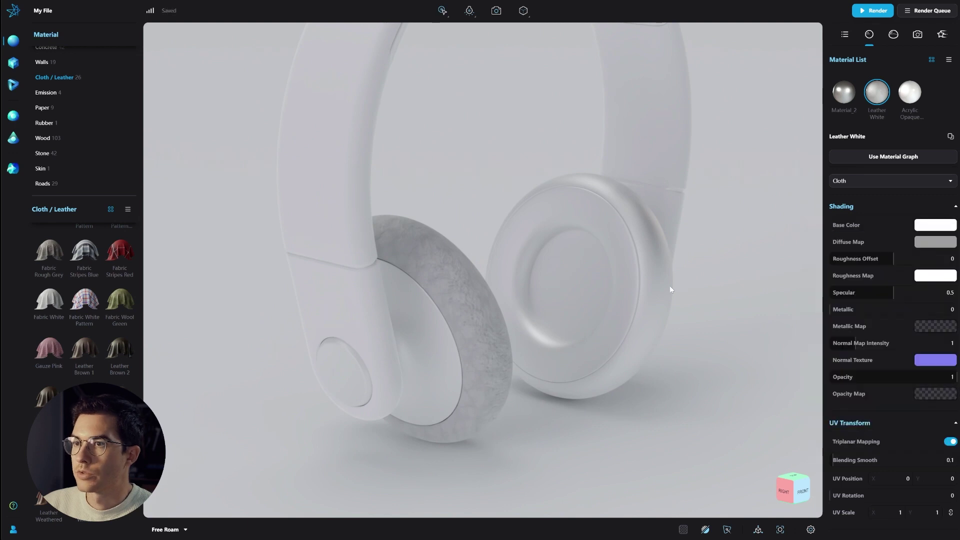
Set the UV Scale of the Leather White material to 5 and apply the material to the other ear cushion
{"action": "left_click_drag", "start_coordinate": [553, 313], "coordinate": [416, 278]}
{"action": "scroll", "coordinate": [448, 273], "scroll_direction": "down", "scroll_amount": 3}
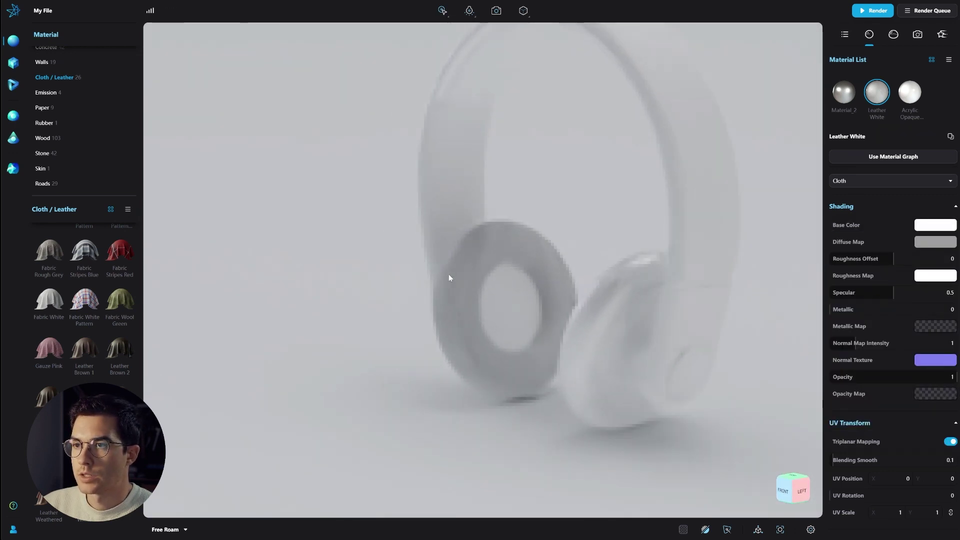
{"action": "scroll", "coordinate": [450, 274], "scroll_direction": "up", "scroll_amount": 5}
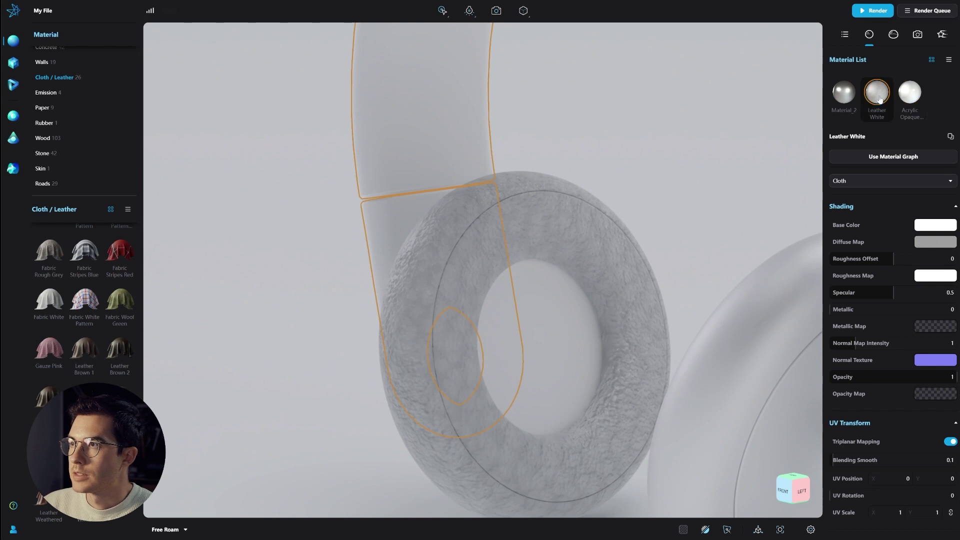
{"action": "scroll", "coordinate": [878, 213], "scroll_direction": "down", "scroll_amount": 5}
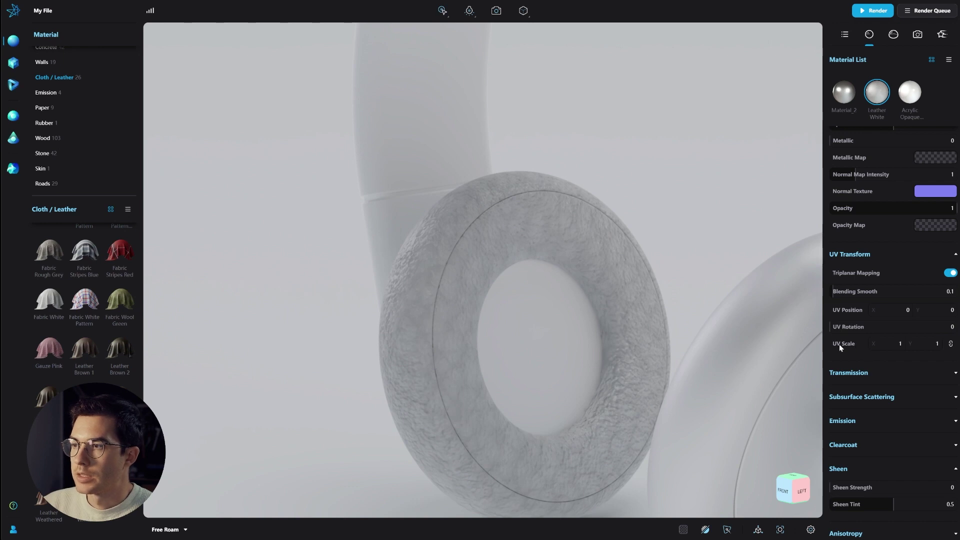
{"action": "left_click_drag", "start_coordinate": [890, 346], "coordinate": [901, 340]}
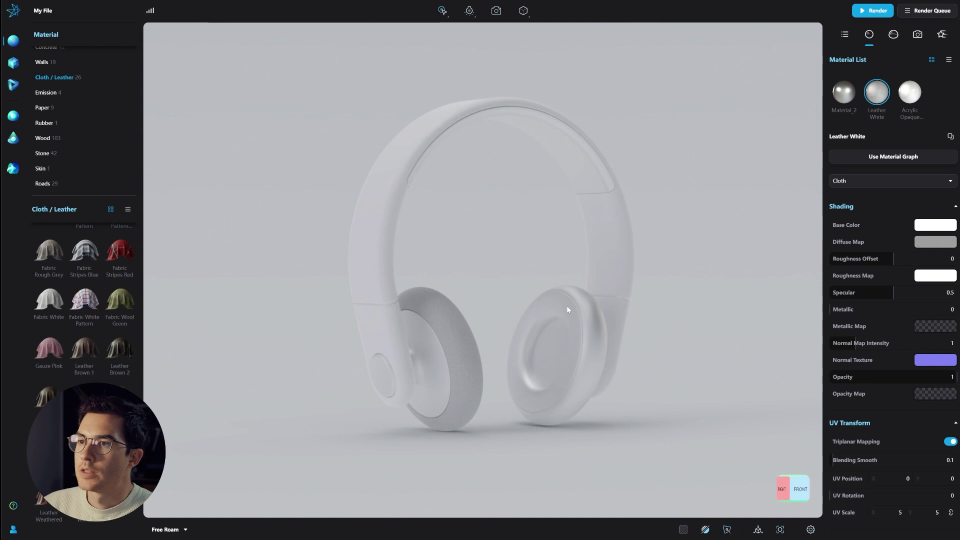
{"action": "mouse_move", "coordinate": [875, 99]}
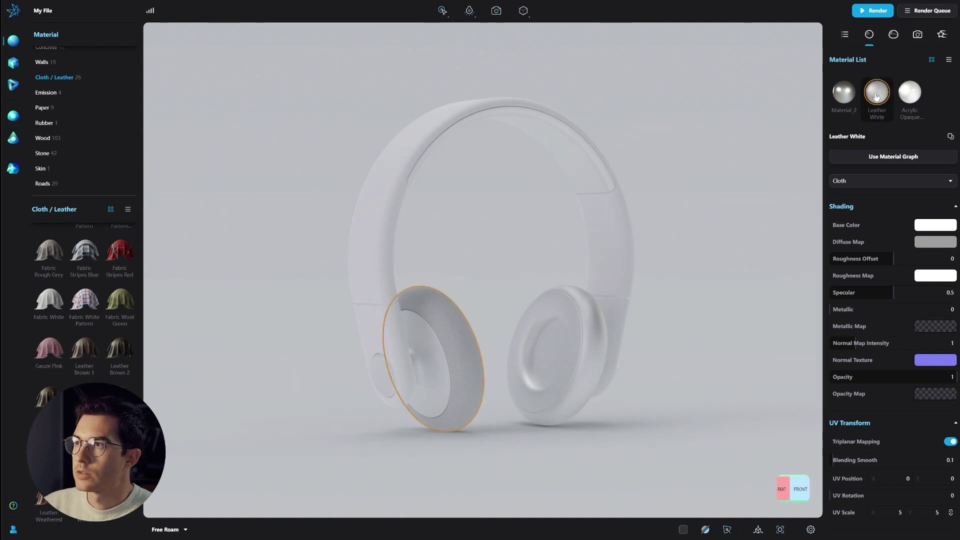
{"action": "left_click_drag", "start_coordinate": [876, 97], "coordinate": [578, 320]}
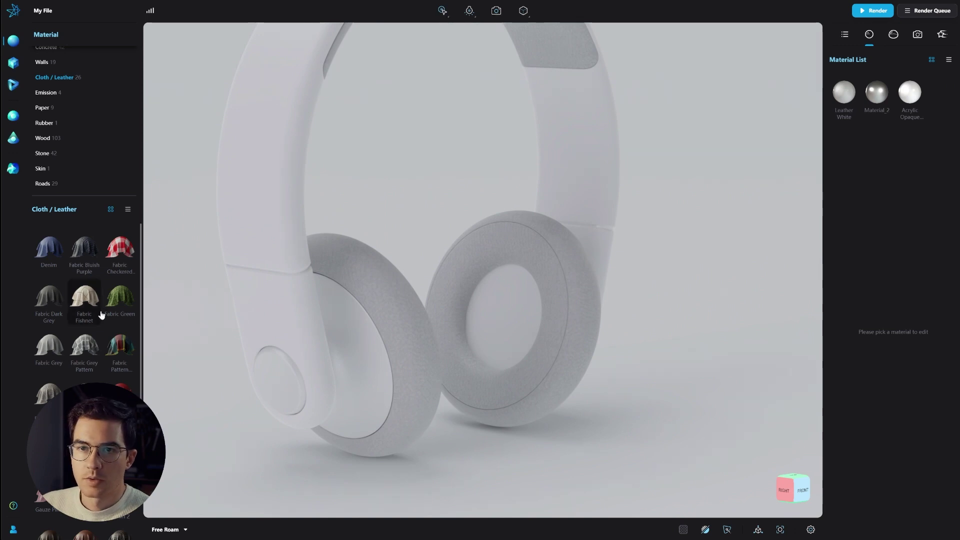
Apply the Fabric Dark Grey material to the oval pad inside the ear cushion and set its UV Scale to 4
{"action": "mouse_move", "coordinate": [54, 306]}
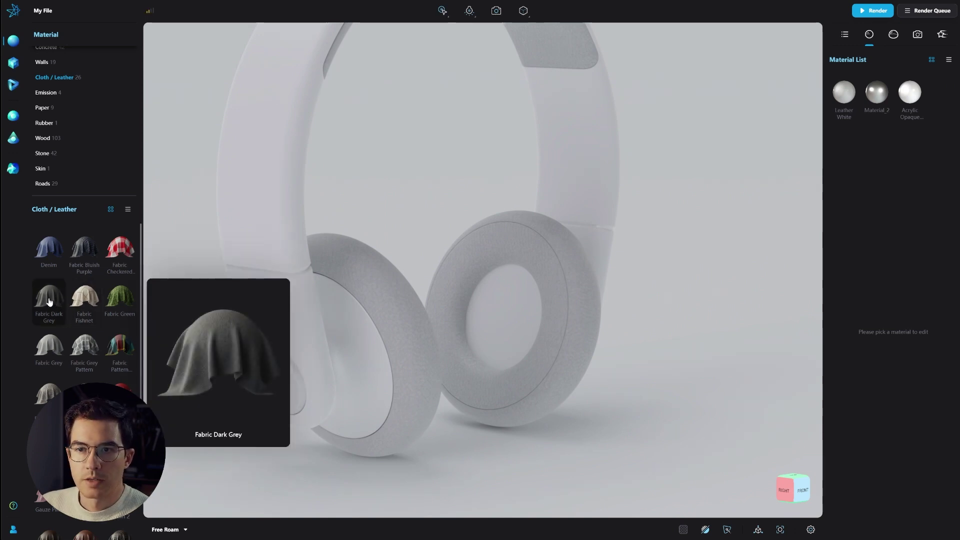
{"action": "left_click_drag", "start_coordinate": [48, 298], "coordinate": [508, 312]}
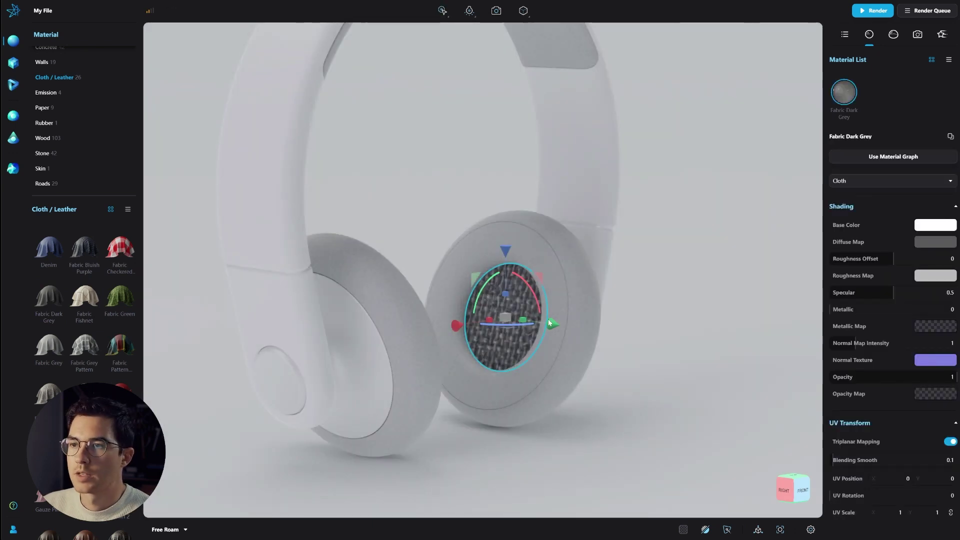
{"action": "scroll", "coordinate": [627, 310], "scroll_direction": "up", "scroll_amount": 5}
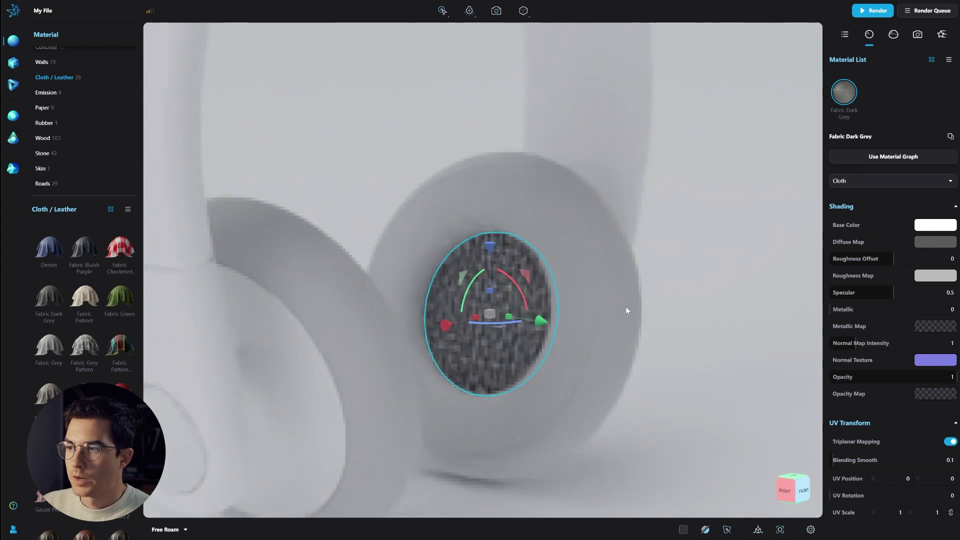
{"action": "scroll", "coordinate": [877, 359], "scroll_direction": "down", "scroll_amount": 3}
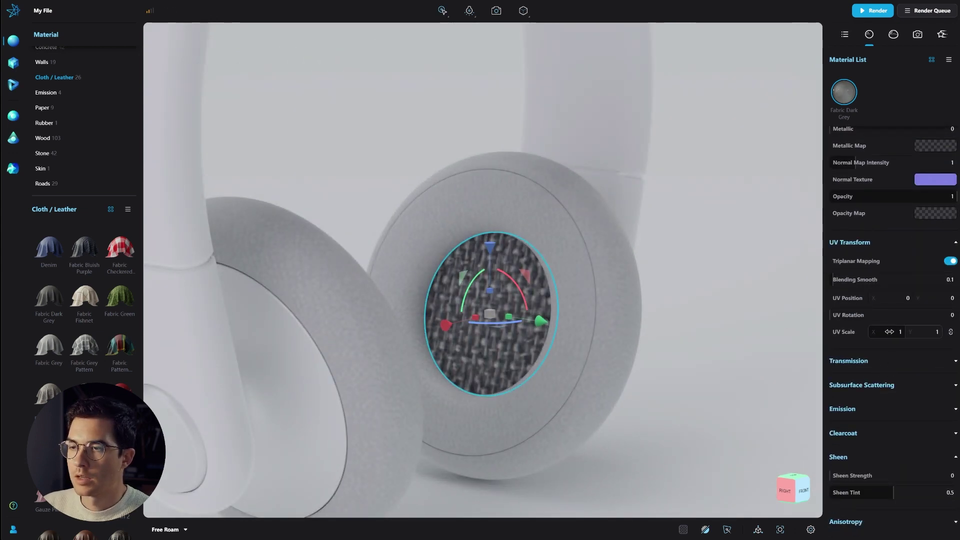
{"action": "left_click_drag", "start_coordinate": [890, 331], "coordinate": [899, 330]}
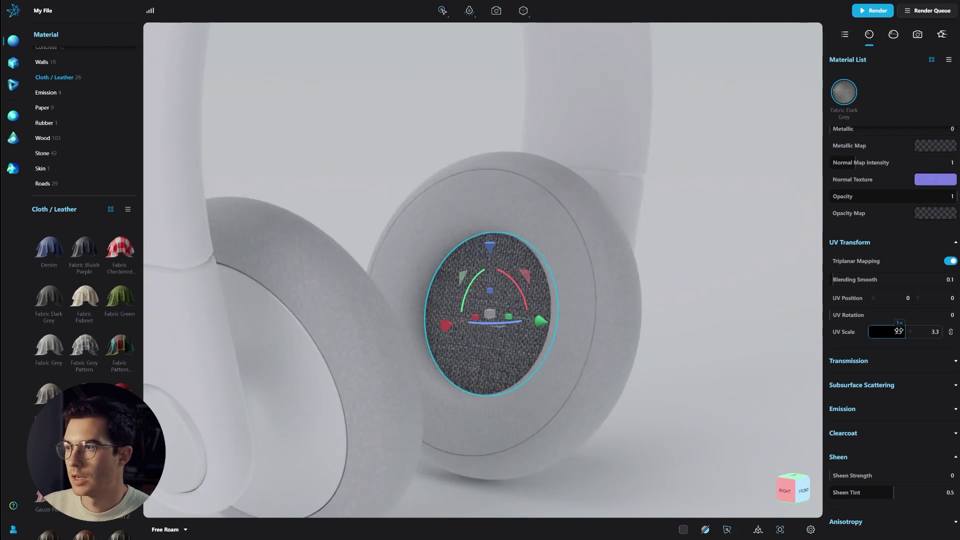
{"action": "left_click_drag", "start_coordinate": [900, 330], "coordinate": [901, 330]}
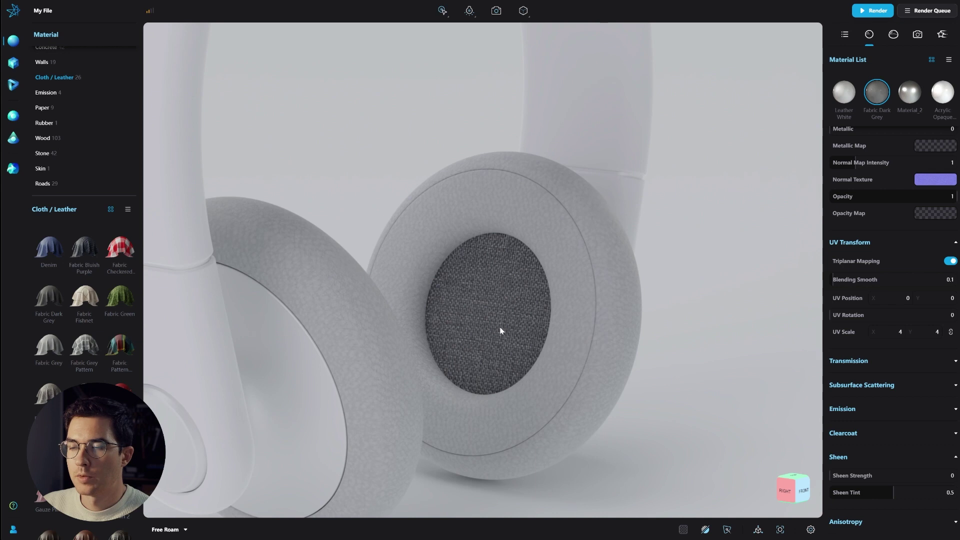
Convert the oval pad's Fabric Dark Grey material to a material graph and open its Universal Material layer
{"action": "left_click", "coordinate": [499, 325]}
{"action": "scroll", "coordinate": [853, 165], "scroll_direction": "up", "scroll_amount": 4}
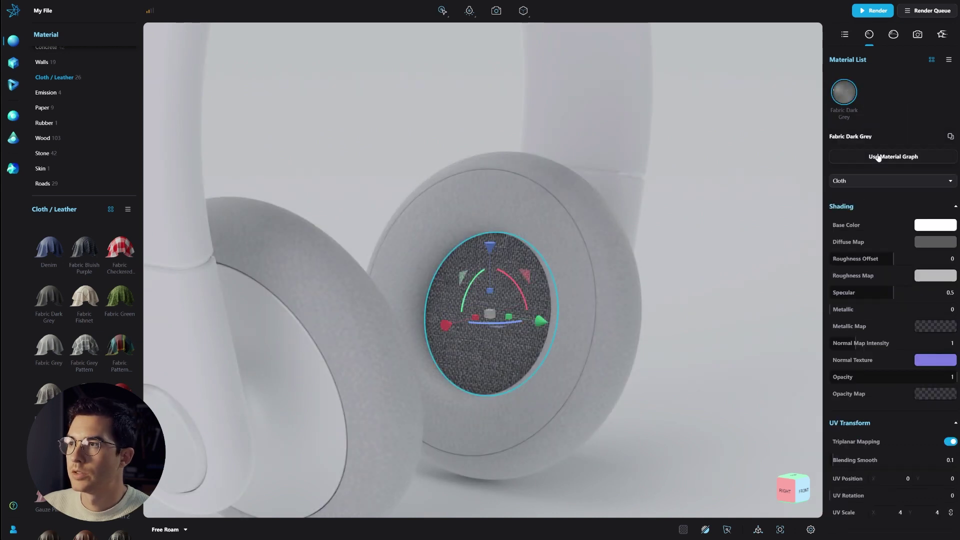
{"action": "left_click", "coordinate": [907, 158]}
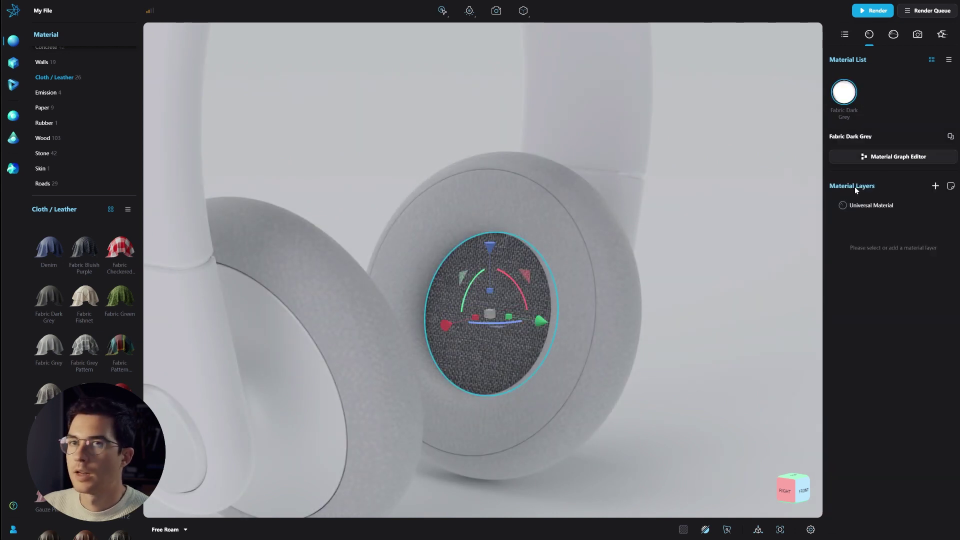
{"action": "left_click", "coordinate": [880, 206]}
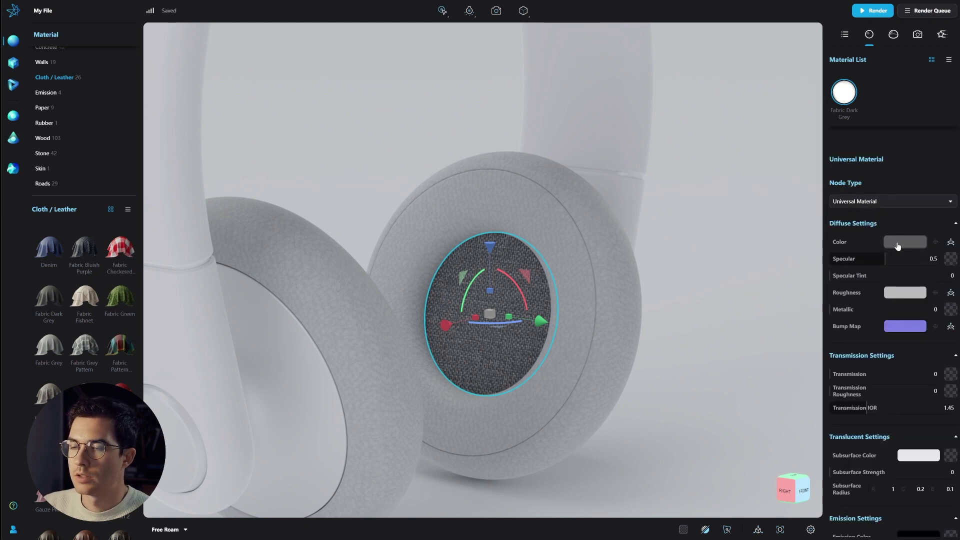
Set the Universal Material's color texture to Saturation 0 and Value 0.686
{"action": "left_click", "coordinate": [897, 244]}
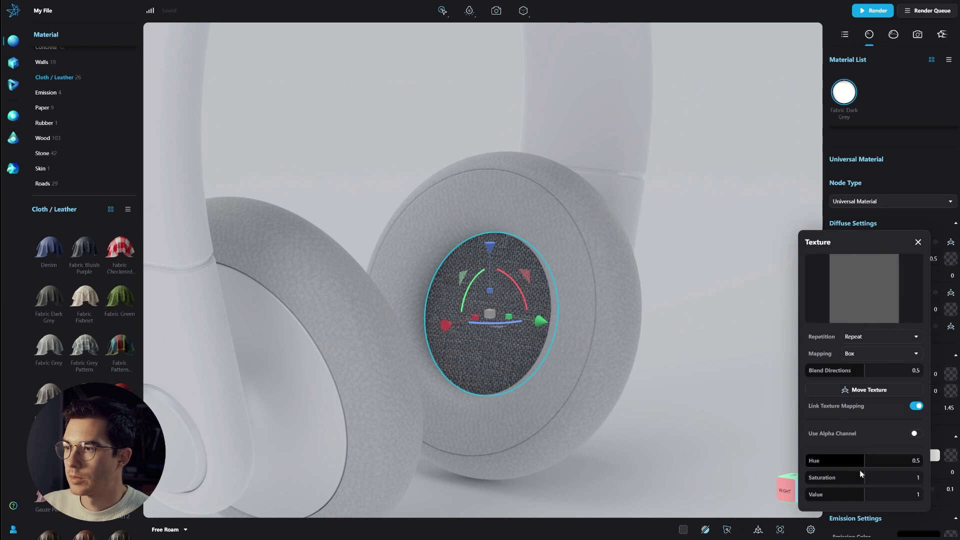
{"action": "left_click_drag", "start_coordinate": [864, 478], "coordinate": [803, 479]}
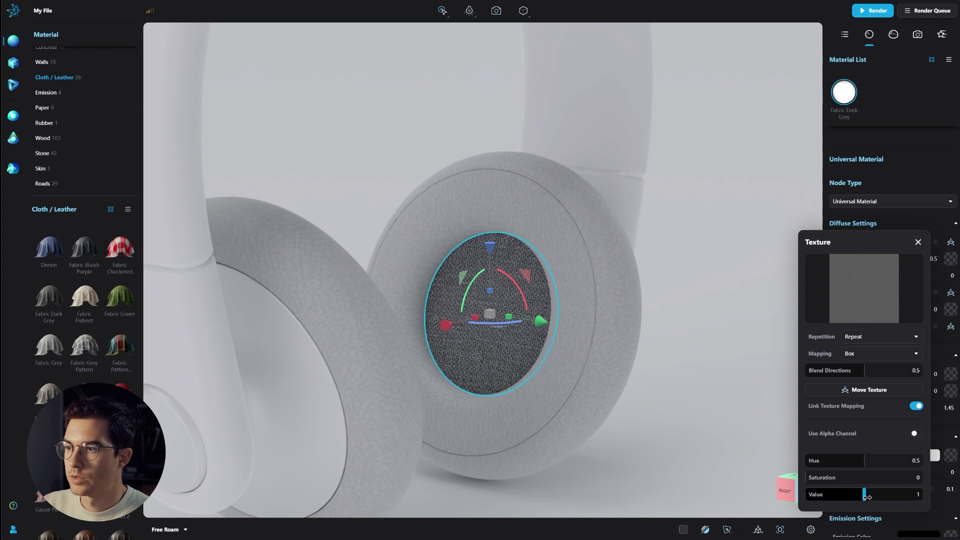
{"action": "left_click_drag", "start_coordinate": [869, 496], "coordinate": [848, 501]}
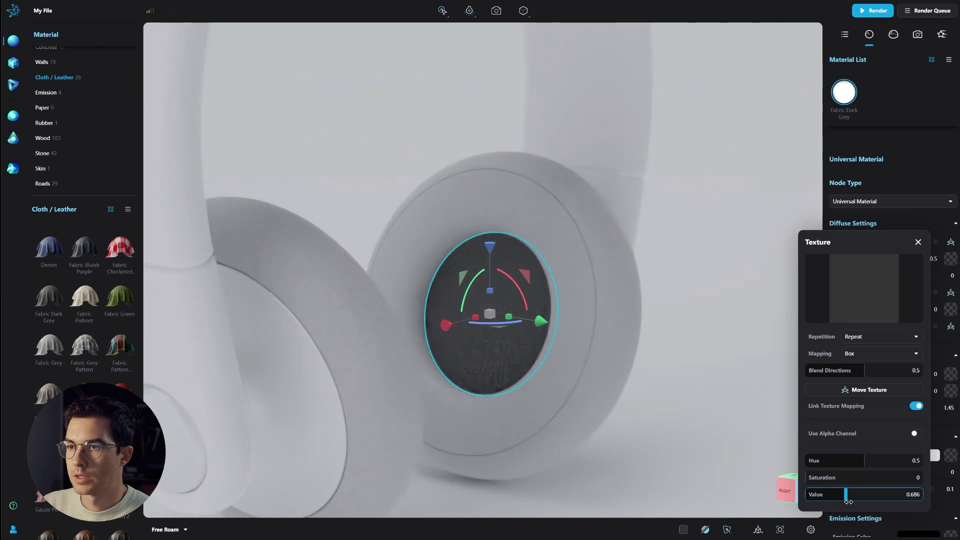
{"action": "left_click", "coordinate": [918, 242]}
Add a second material layer to the Fabric Dark Grey material
{"action": "left_click", "coordinate": [935, 188]}
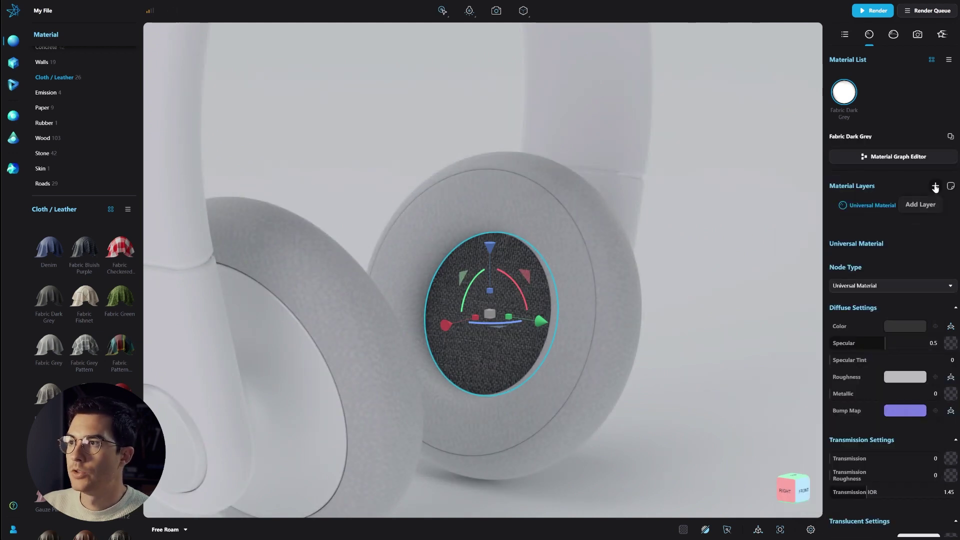
{"action": "left_click", "coordinate": [923, 204]}
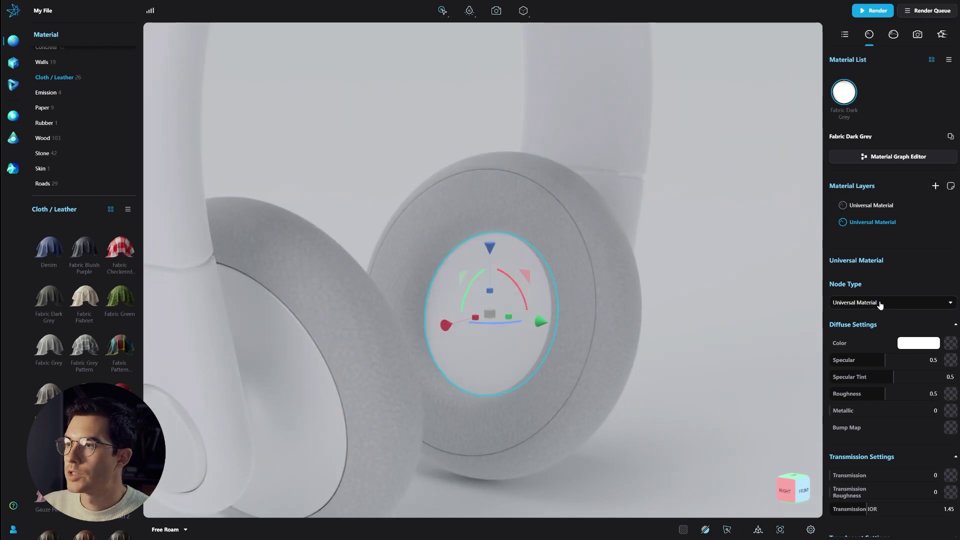
Change the new layer's node type to Diffuse Material and load L.png as its opacity texture
{"action": "left_click", "coordinate": [943, 302]}
{"action": "left_click", "coordinate": [862, 135]}
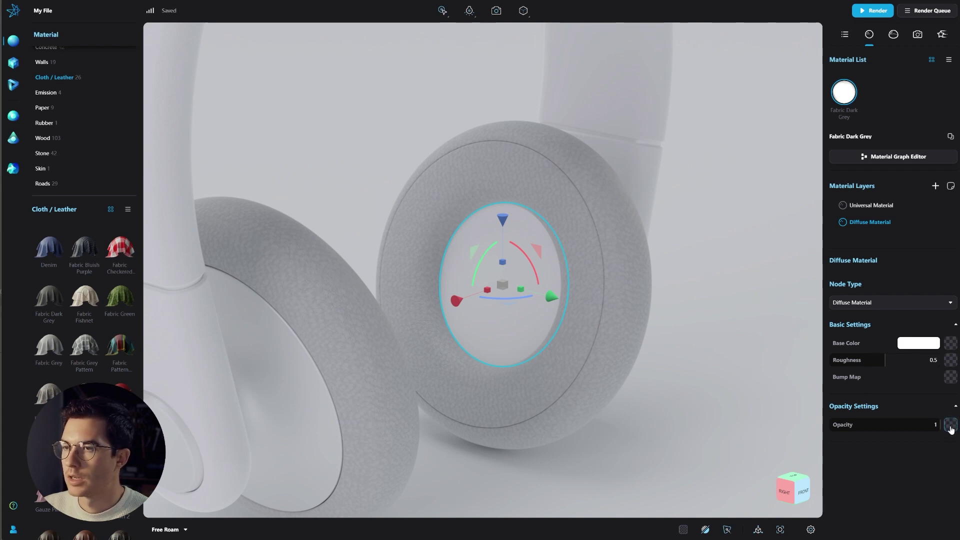
{"action": "left_click", "coordinate": [950, 426]}
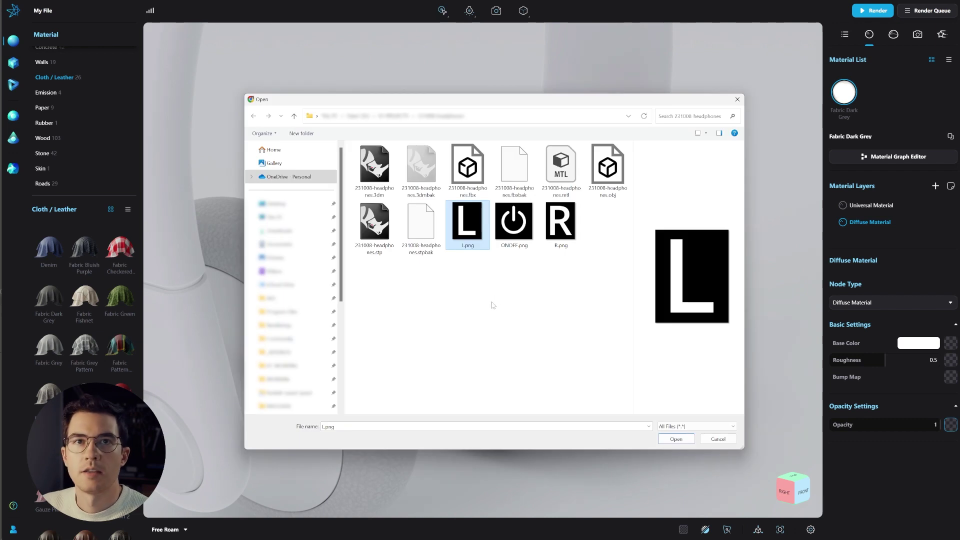
{"action": "left_click", "coordinate": [675, 439]}
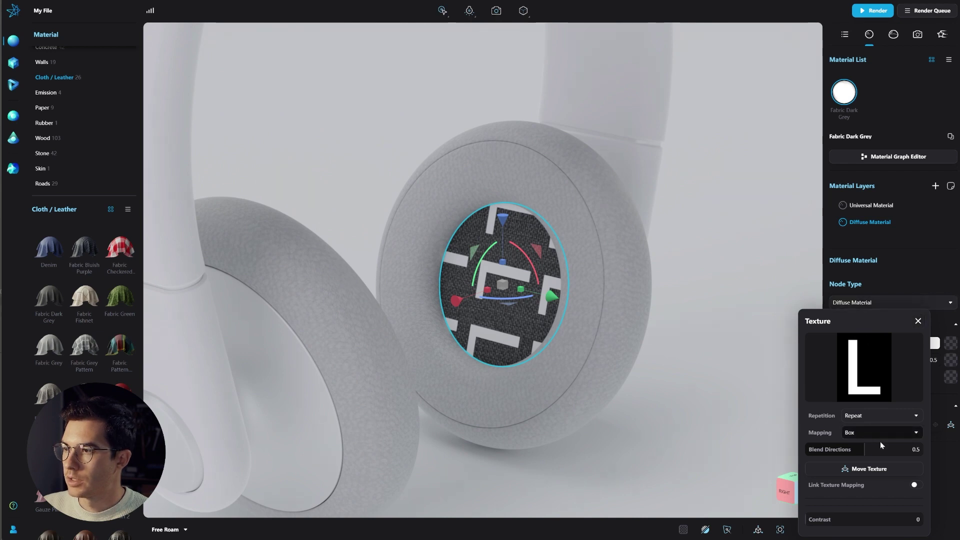
Set the L opacity texture's mapping to Plane and its repetition to None
{"action": "left_click", "coordinate": [856, 432]}
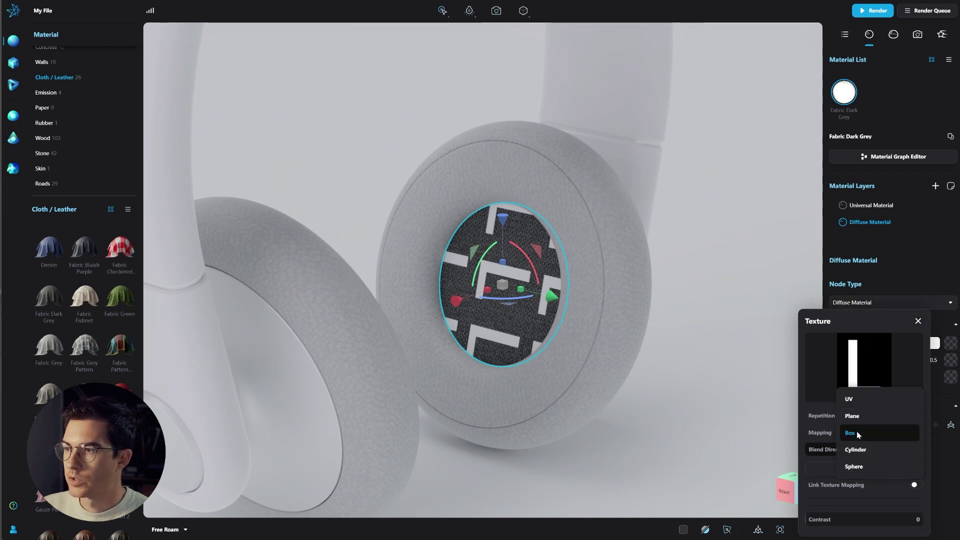
{"action": "left_click", "coordinate": [856, 418]}
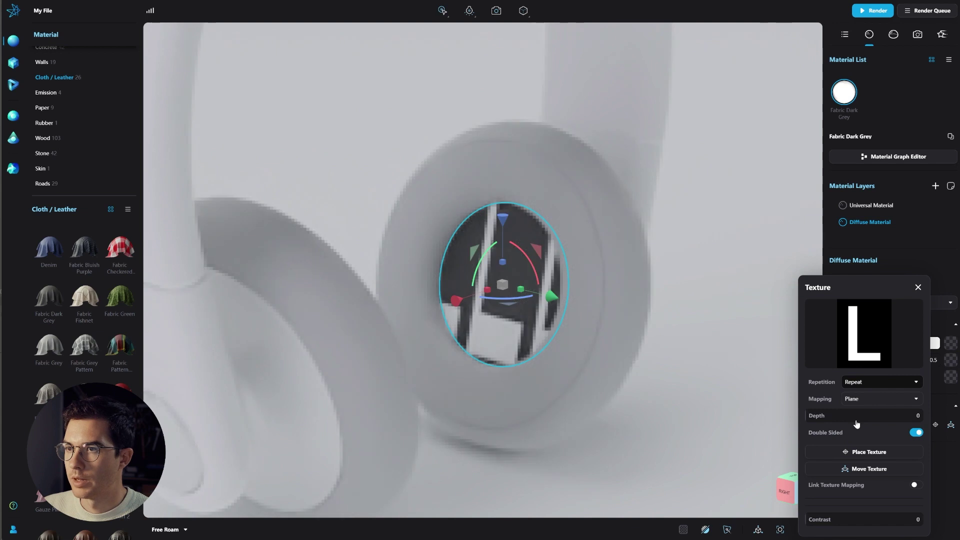
{"action": "left_click", "coordinate": [856, 384]}
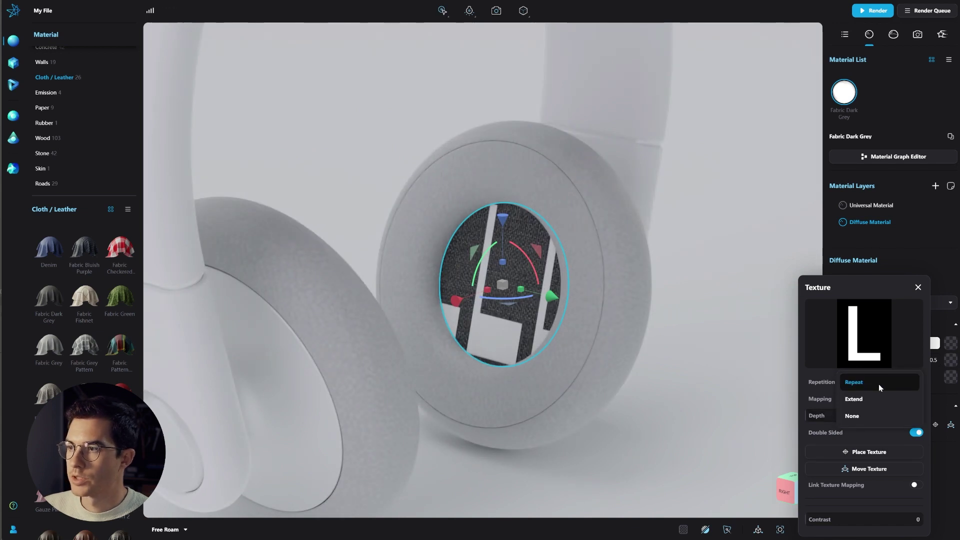
{"action": "left_click", "coordinate": [867, 415]}
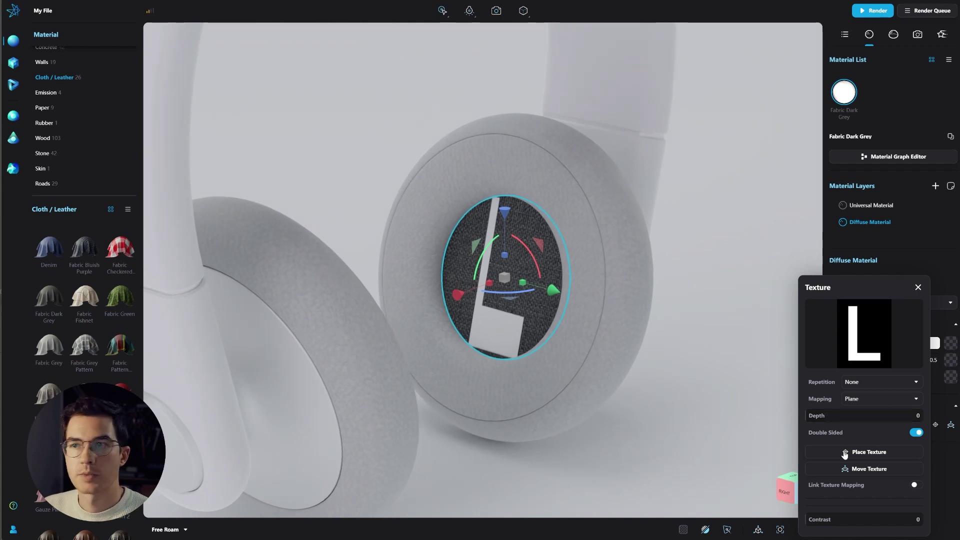
Reorient the L texture with its gizmo so a single letter stands upright and centred on the oval pad
{"action": "left_click", "coordinate": [881, 471]}
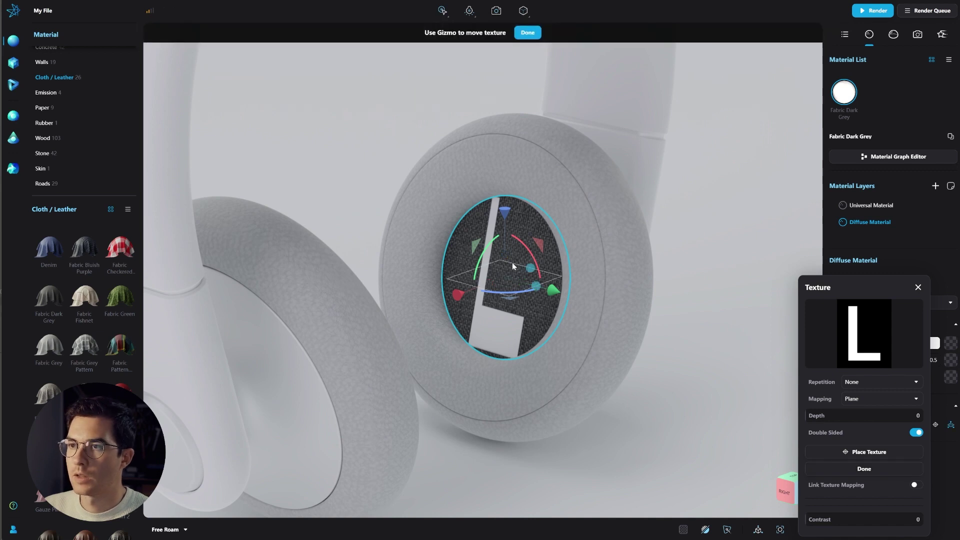
{"action": "left_click_drag", "start_coordinate": [483, 270], "coordinate": [485, 240]}
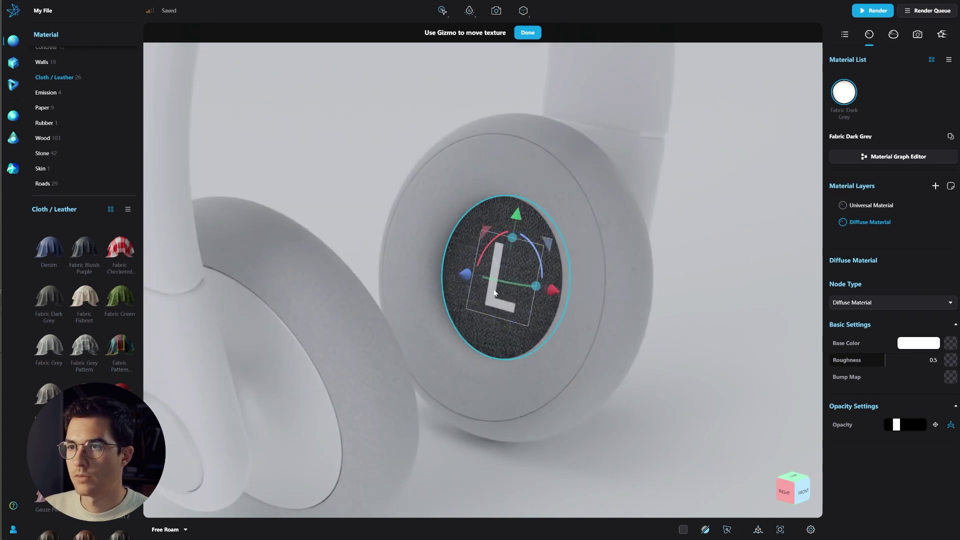
{"action": "left_click", "coordinate": [532, 34]}
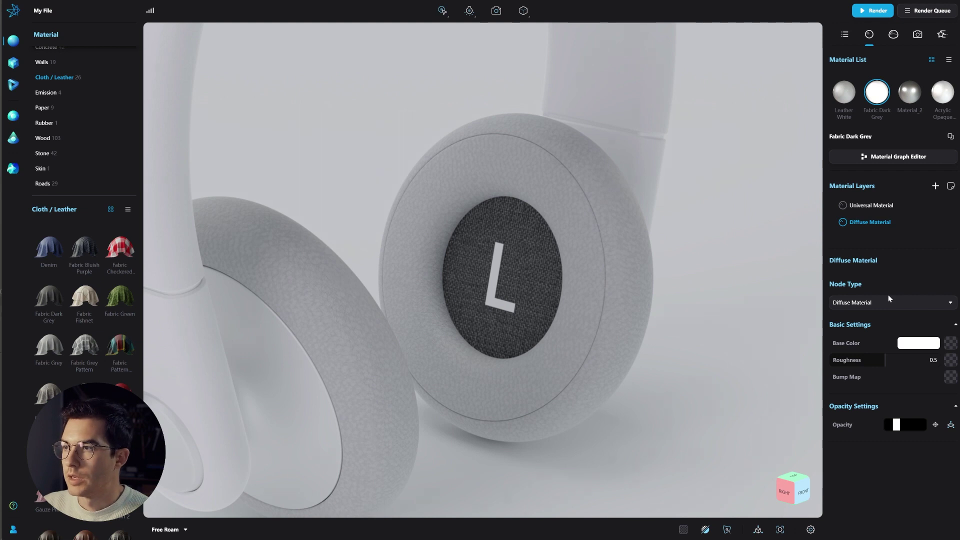
Open Fabric Dark Grey in the Material Graph Editor and add a Greyscale Remap node between the L image and Diffuse Material nodes
{"action": "left_click", "coordinate": [897, 158]}
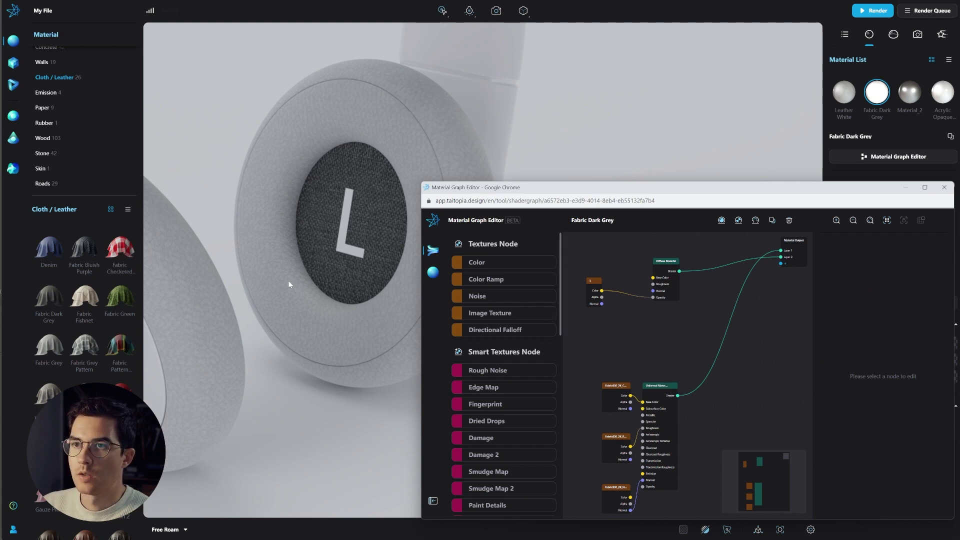
{"action": "left_click_drag", "start_coordinate": [663, 268], "coordinate": [670, 274]}
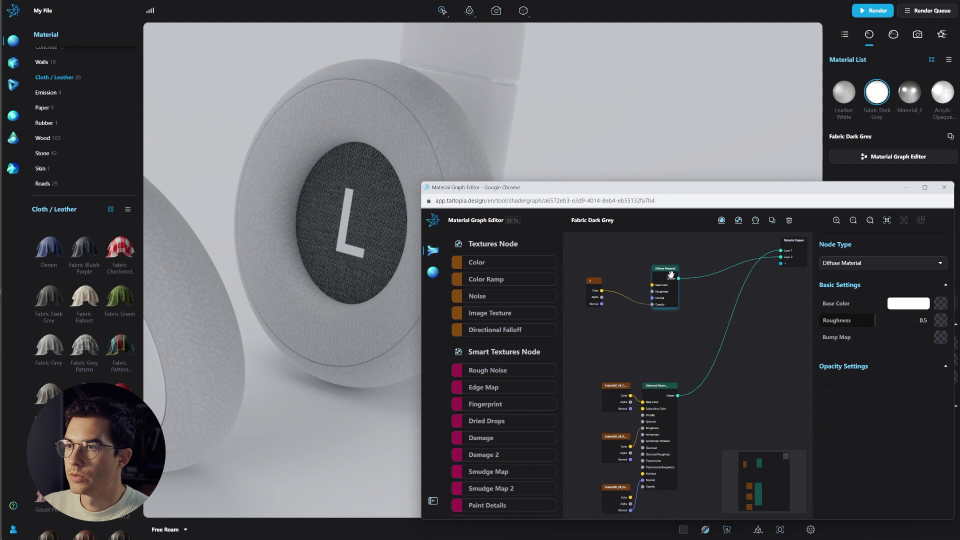
{"action": "left_click_drag", "start_coordinate": [602, 282], "coordinate": [603, 285]}
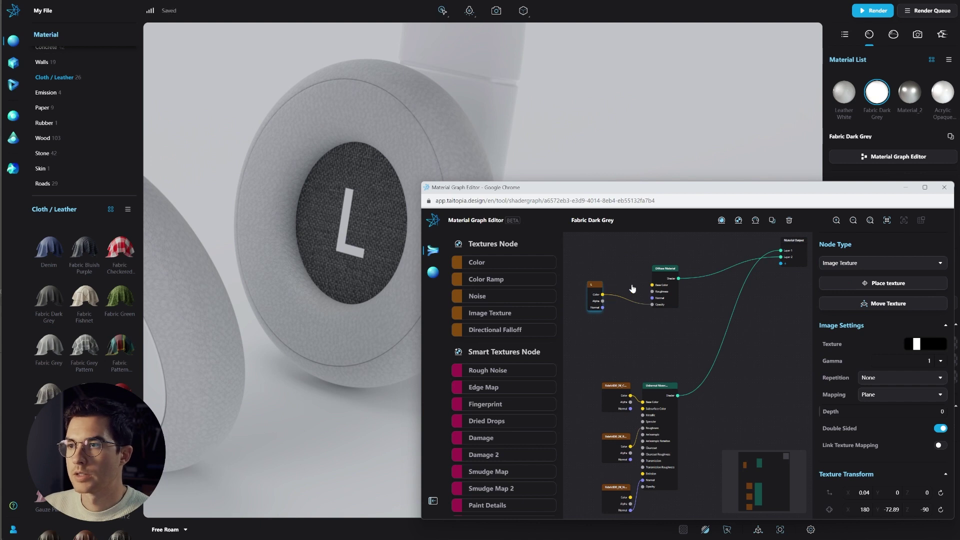
{"action": "scroll", "coordinate": [606, 271], "scroll_direction": "up", "scroll_amount": 7}
{"action": "scroll", "coordinate": [610, 274], "scroll_direction": "down", "scroll_amount": 4}
{"action": "left_click_drag", "start_coordinate": [663, 294], "coordinate": [704, 280]}
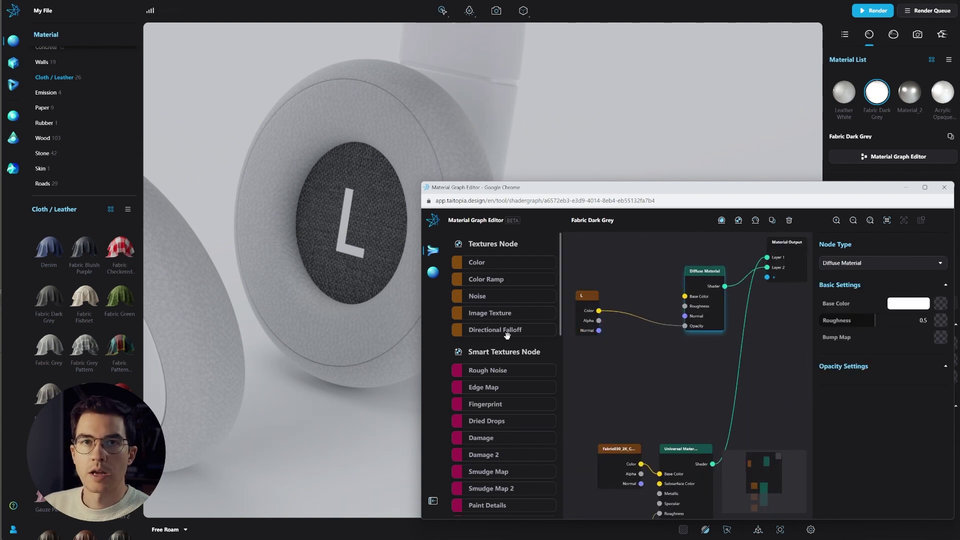
{"action": "scroll", "coordinate": [503, 337], "scroll_direction": "down", "scroll_amount": 10}
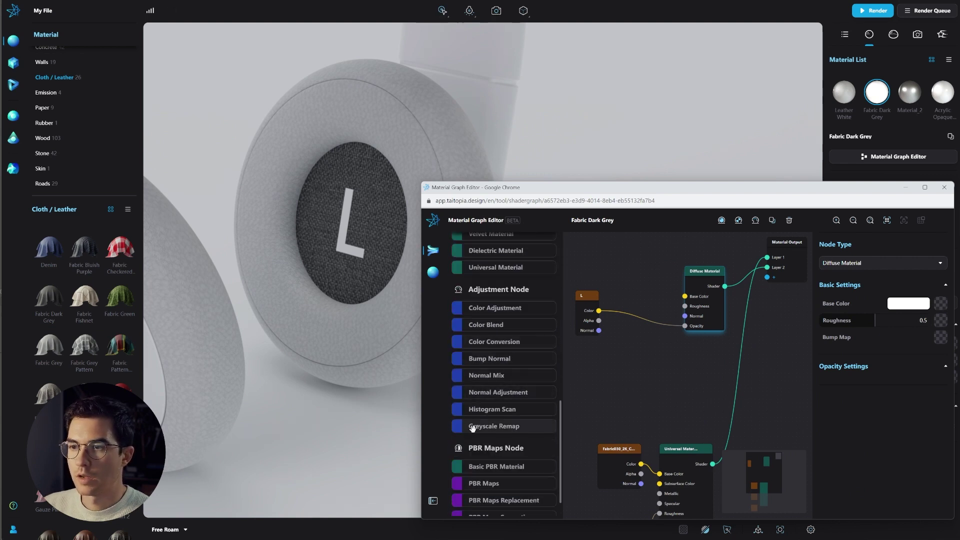
{"action": "left_click_drag", "start_coordinate": [629, 356], "coordinate": [635, 275]}
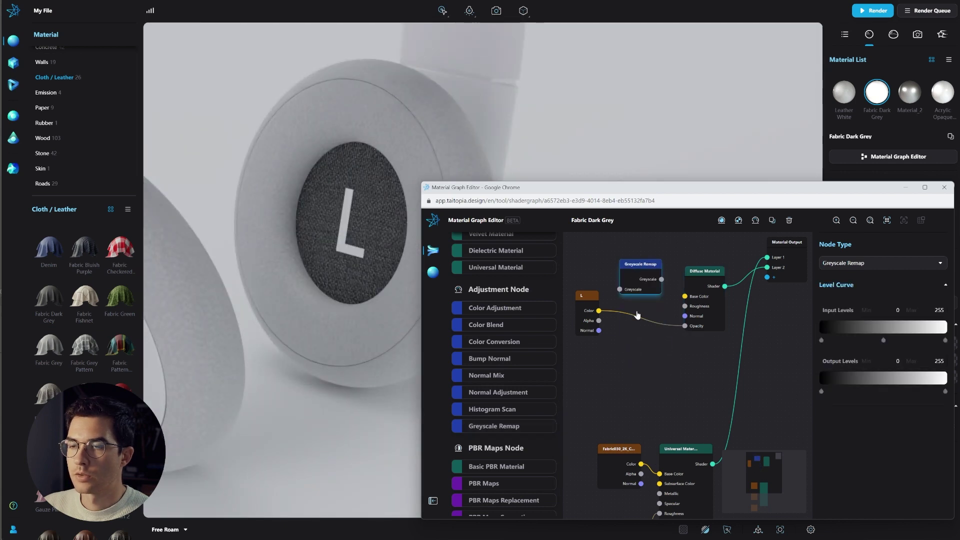
Route the L image's Color through Greyscale Remap into the Diffuse Material's Opacity and set the maximum output level to 34
{"action": "left_click_drag", "start_coordinate": [594, 308], "coordinate": [590, 310]}
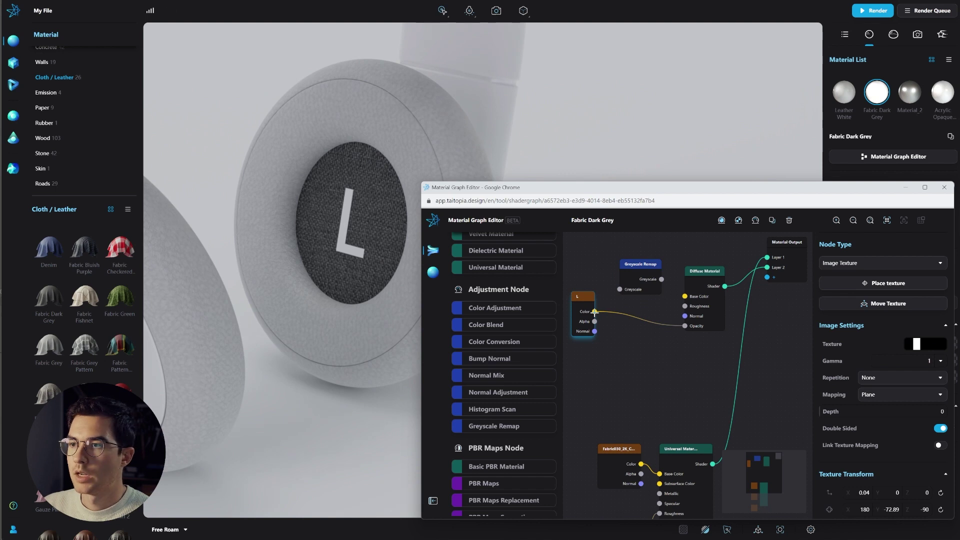
{"action": "left_click", "coordinate": [640, 273]}
{"action": "left_click_drag", "start_coordinate": [594, 311], "coordinate": [637, 286]}
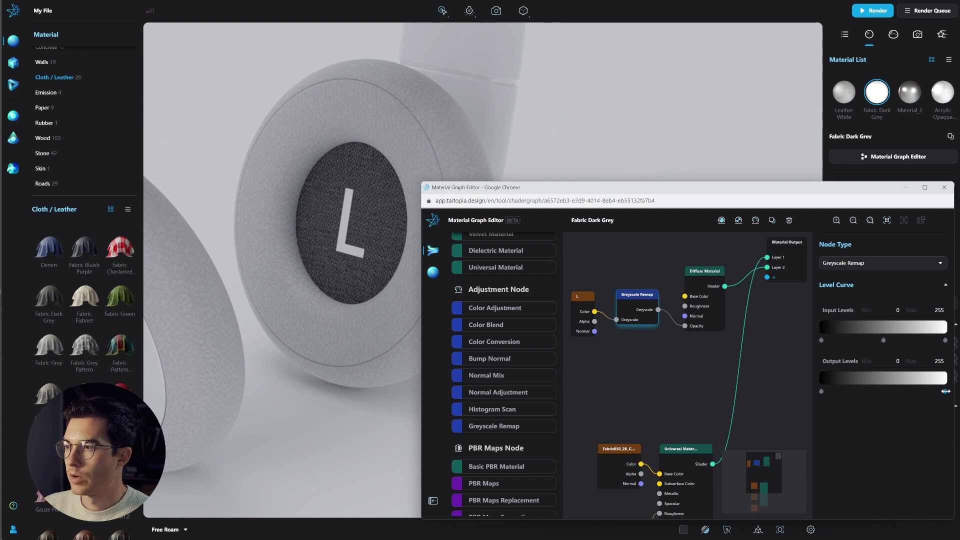
{"action": "left_click_drag", "start_coordinate": [945, 392], "coordinate": [833, 394]}
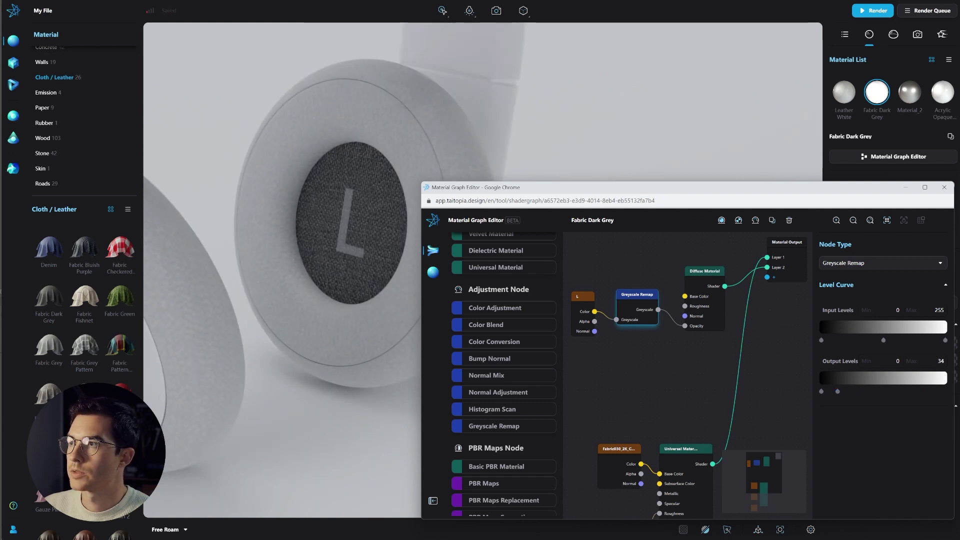
{"action": "left_click", "coordinate": [419, 257]}
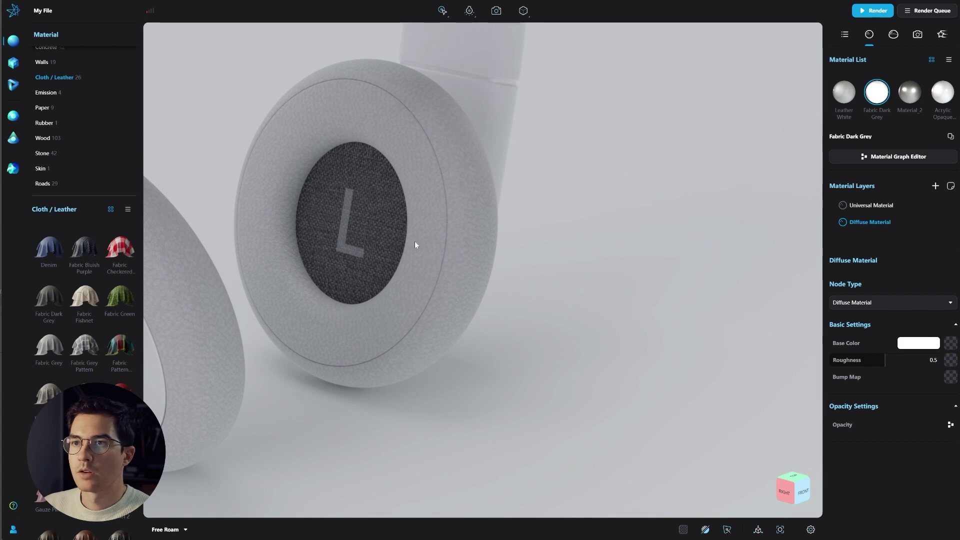
Copy the layered Fabric Dark Grey material from the L pad onto the oval pad of the opposite ear cushion
{"action": "middle_click_drag", "start_coordinate": [331, 214], "coordinate": [480, 257]}
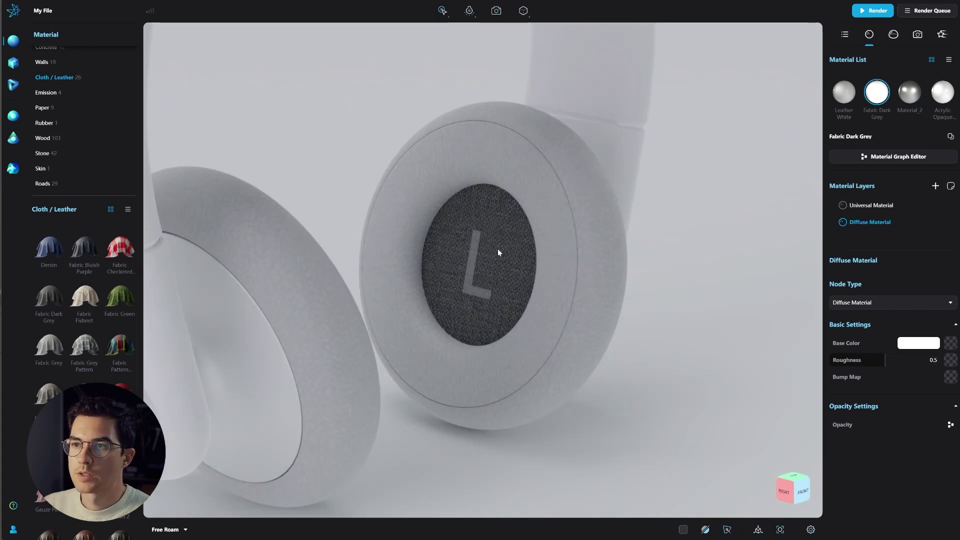
{"action": "left_click", "coordinate": [491, 257]}
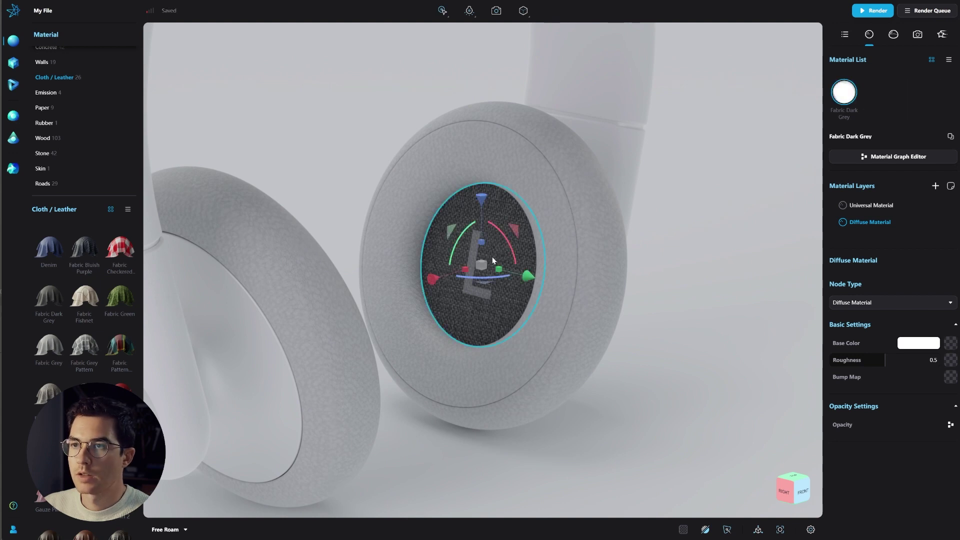
{"action": "right_click", "coordinate": [492, 259]}
{"action": "left_click", "coordinate": [524, 270]}
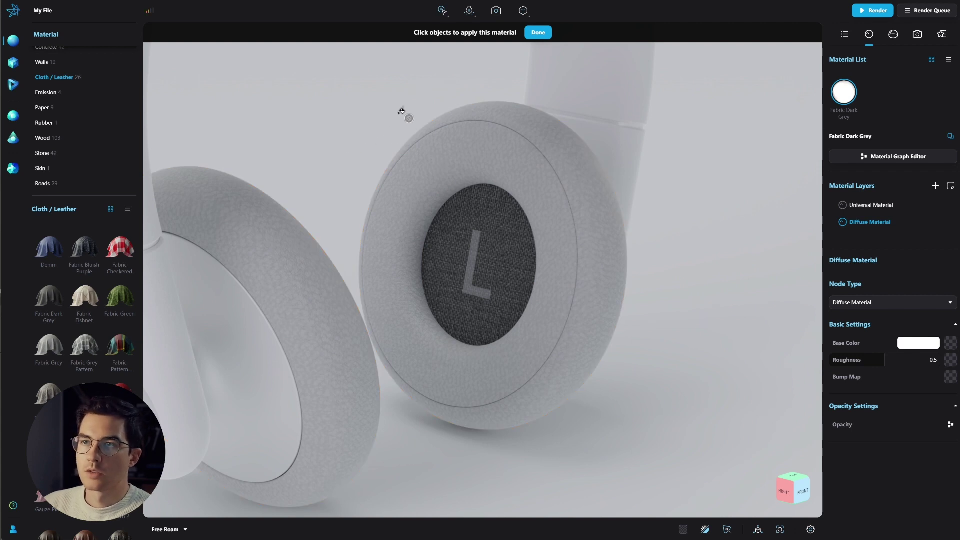
{"action": "middle_click_drag", "start_coordinate": [460, 88], "coordinate": [379, 100]}
{"action": "right_click_drag", "start_coordinate": [379, 100], "coordinate": [302, 175]}
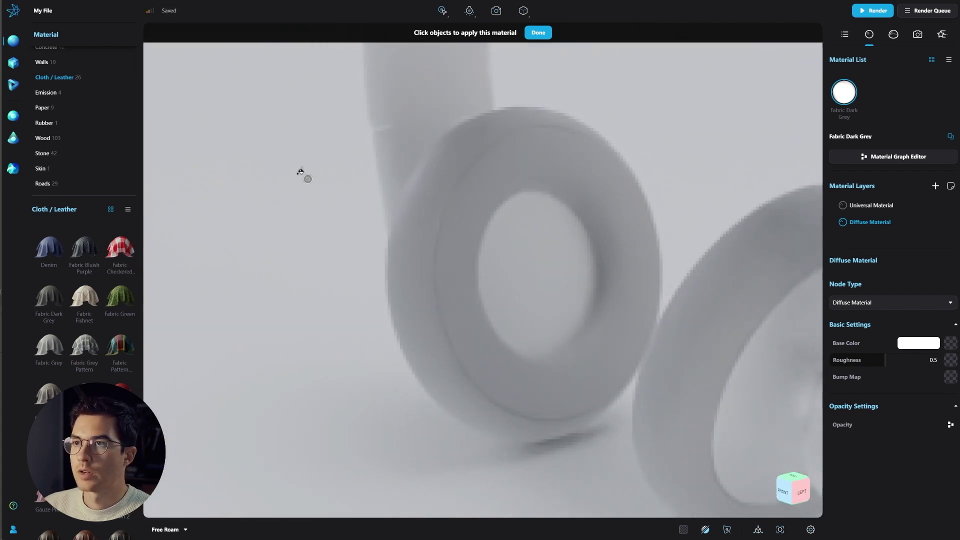
{"action": "left_click", "coordinate": [552, 265]}
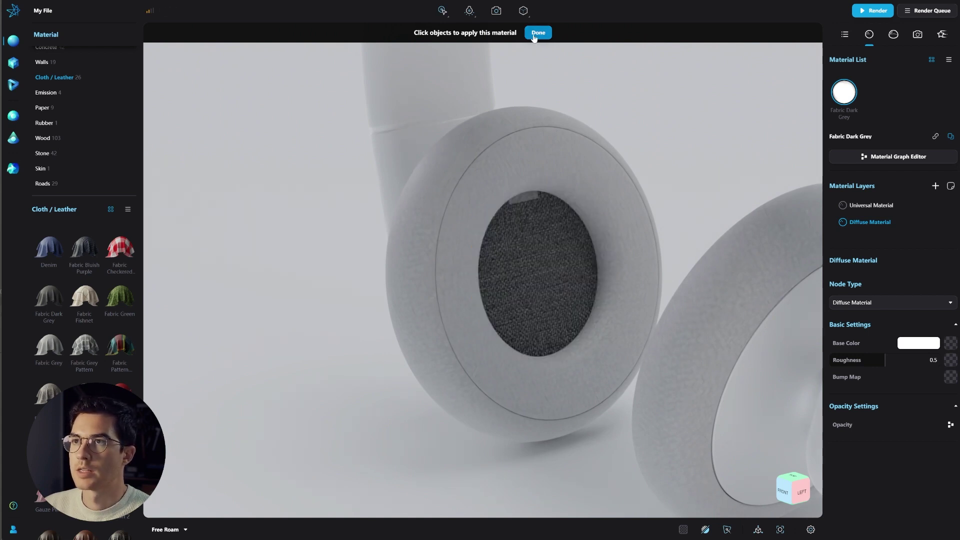
{"action": "left_click", "coordinate": [538, 32]}
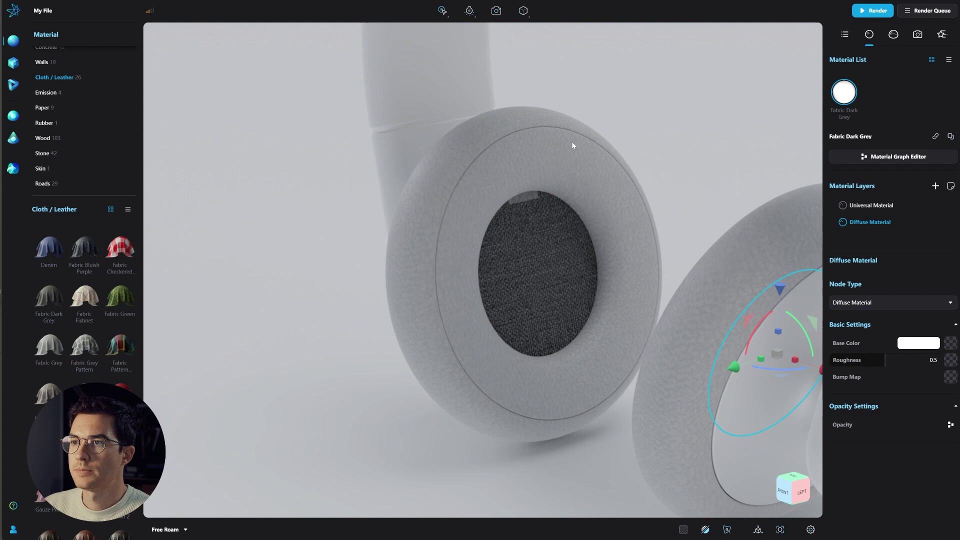
Unlink the opposite pad's Fabric Dark Grey material from the original so it can be edited separately
{"action": "left_click", "coordinate": [525, 270]}
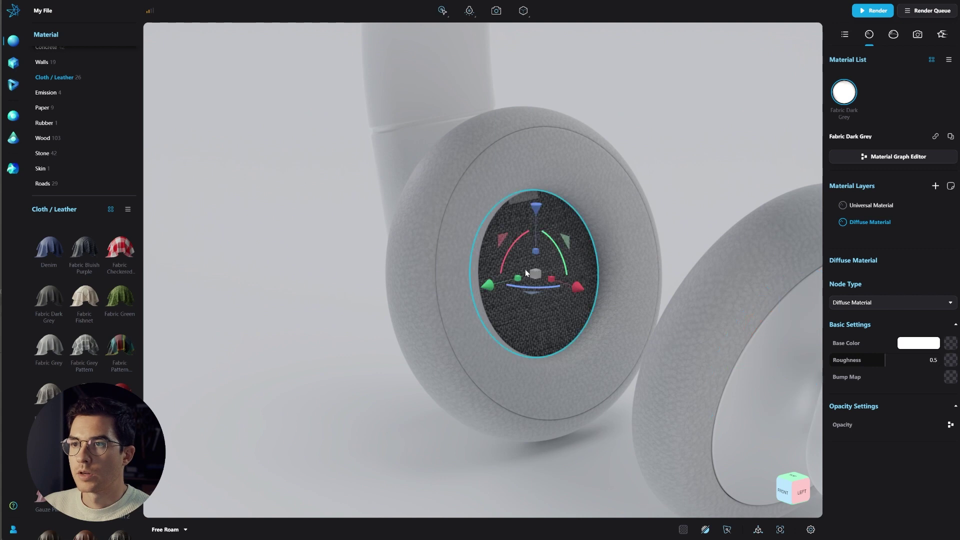
{"action": "right_click", "coordinate": [530, 260]}
{"action": "left_click", "coordinate": [560, 289]}
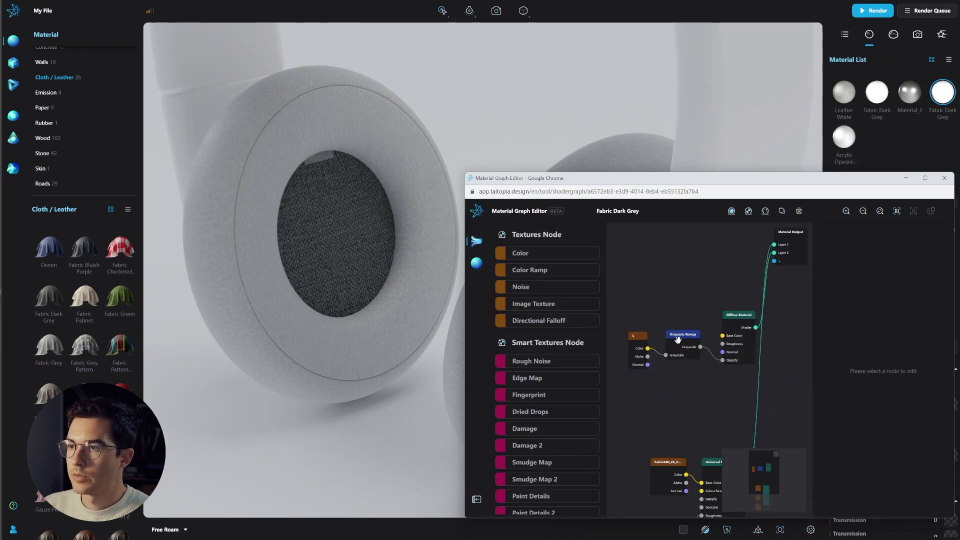
Place the L image texture at the centre of the opposite oval pad from its node in the material graph
{"action": "left_click", "coordinate": [640, 339]}
{"action": "left_click", "coordinate": [673, 348]}
{"action": "left_click", "coordinate": [618, 344]}
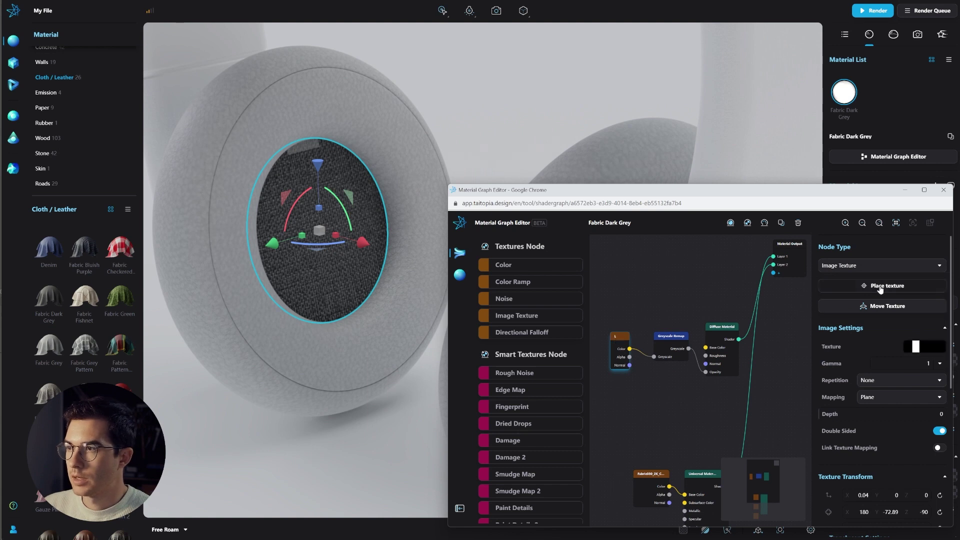
{"action": "left_click", "coordinate": [889, 285]}
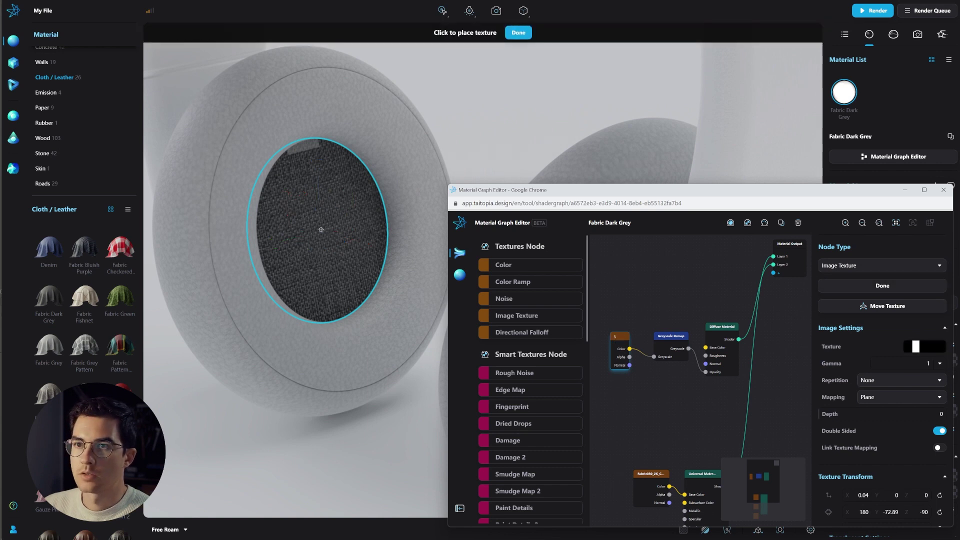
{"action": "left_click", "coordinate": [322, 229]}
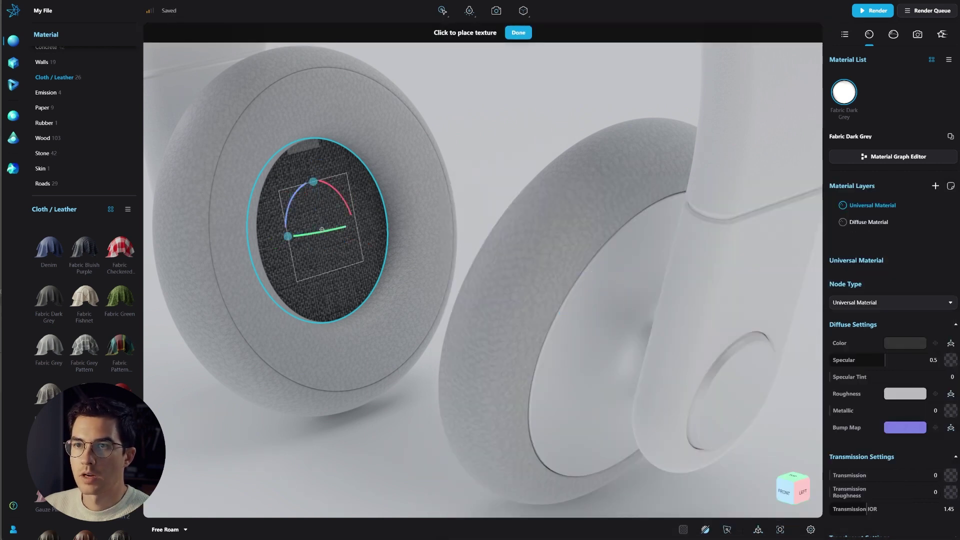
{"action": "left_click", "coordinate": [518, 33]}
Rotate the placed L texture with its gizmo to -180, 75.77, 90 so the letter reads unmirrored on the pad
{"action": "key", "text": "alt+Tab"}
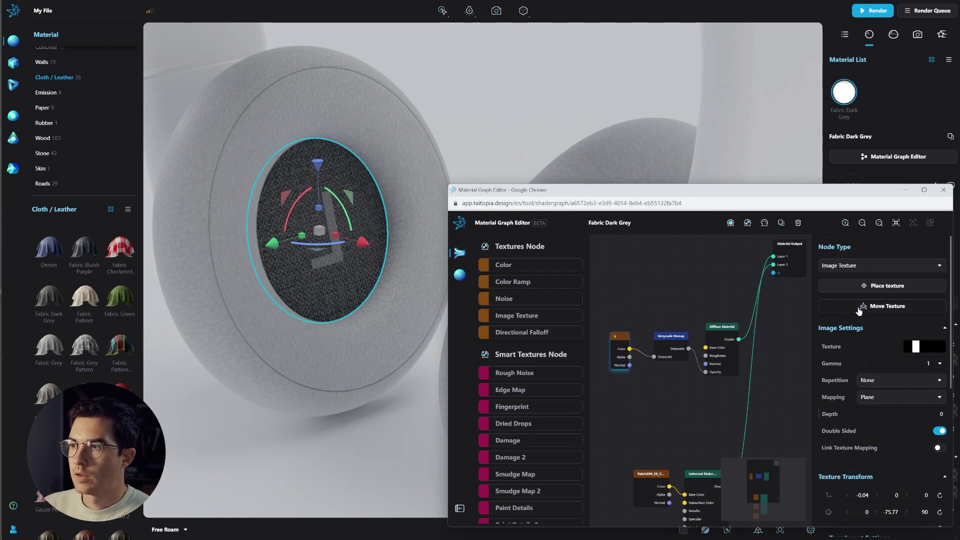
{"action": "left_click", "coordinate": [860, 308]}
{"action": "left_click_drag", "start_coordinate": [316, 239], "coordinate": [356, 205]}
{"action": "left_click", "coordinate": [527, 33]}
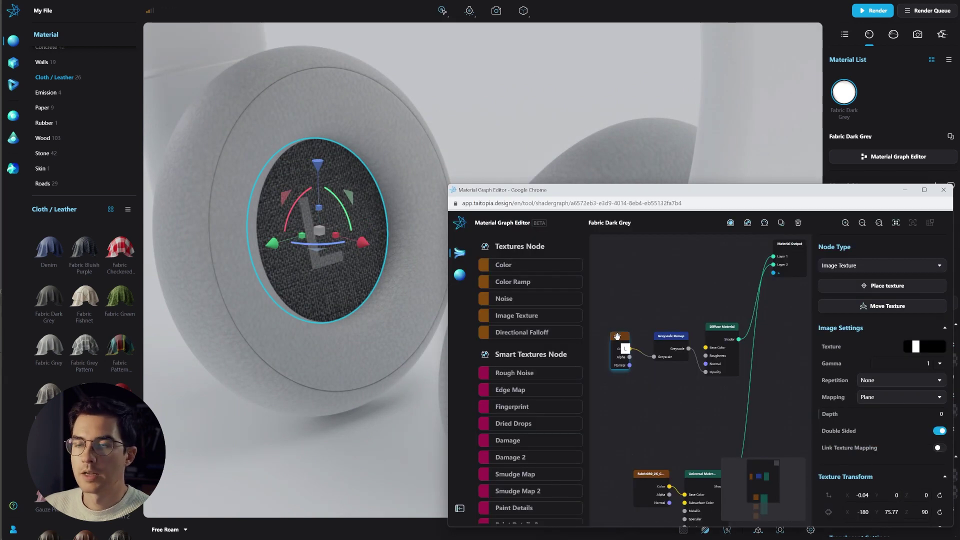
Replace the L image texture on the opposite oval ear pad with the R letter image and close the material graph
{"action": "left_click_drag", "start_coordinate": [617, 336], "coordinate": [624, 333]}
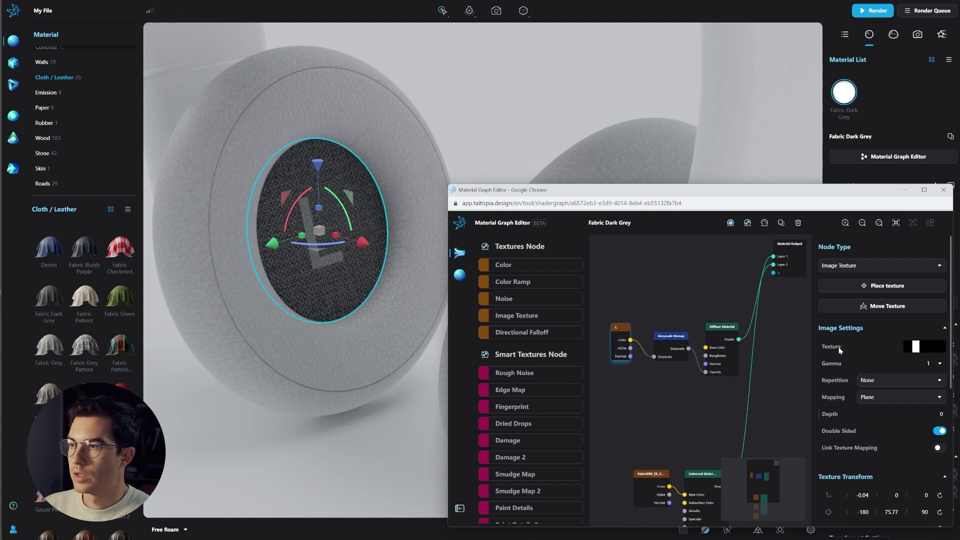
{"action": "left_click", "coordinate": [916, 346]}
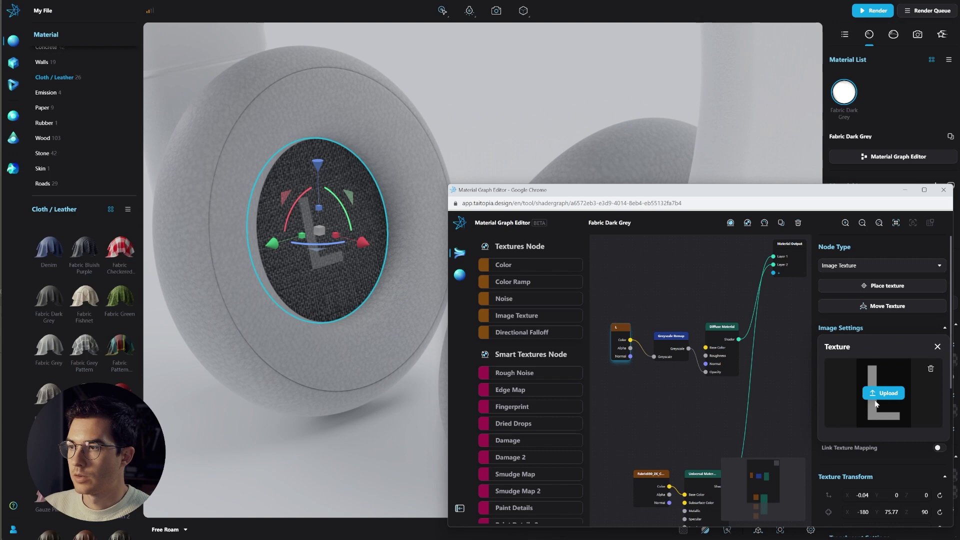
{"action": "left_click", "coordinate": [883, 393]}
{"action": "left_click", "coordinate": [674, 258]}
{"action": "double_click", "coordinate": [674, 258]}
{"action": "left_click", "coordinate": [943, 190]}
{"action": "left_click", "coordinate": [469, 148]}
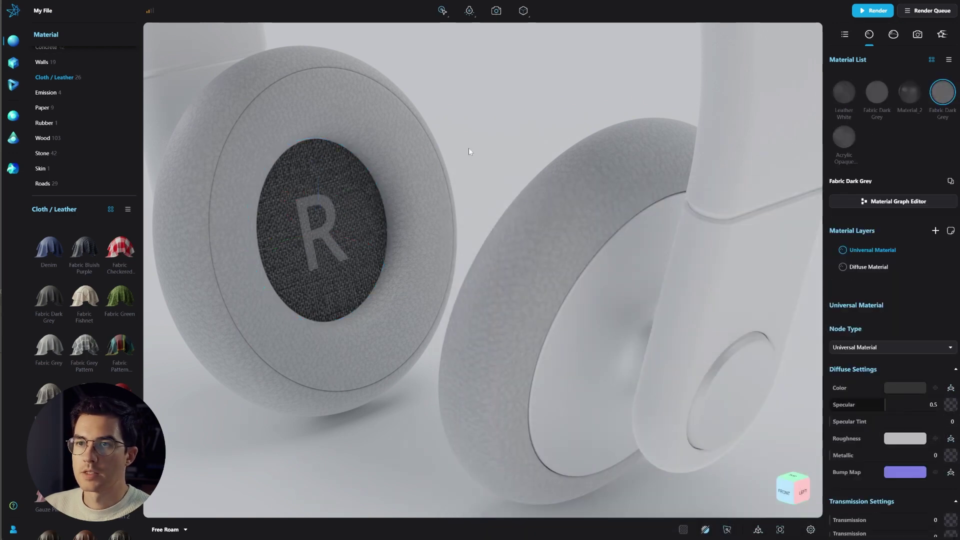
Apply the Metal Rough library material to the ear cup plates, together with the linked round caps and headband joints
{"action": "left_click_drag", "start_coordinate": [437, 265], "coordinate": [460, 281]}
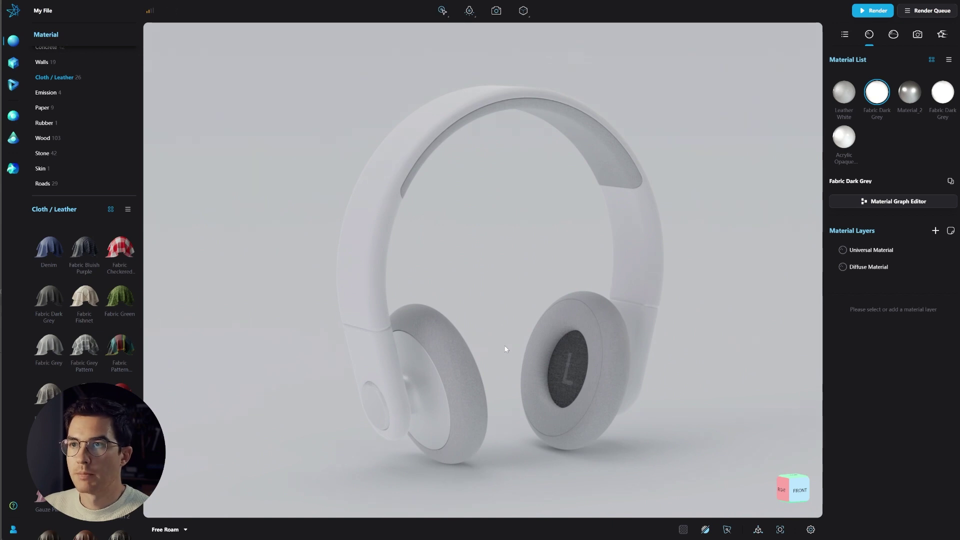
{"action": "scroll", "coordinate": [94, 128], "scroll_direction": "up", "scroll_amount": 4}
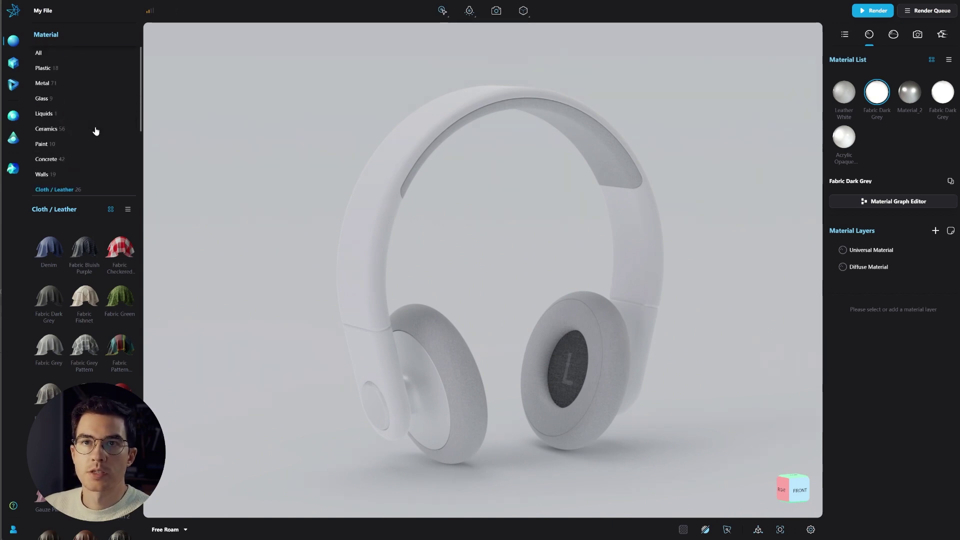
{"action": "left_click", "coordinate": [65, 85]}
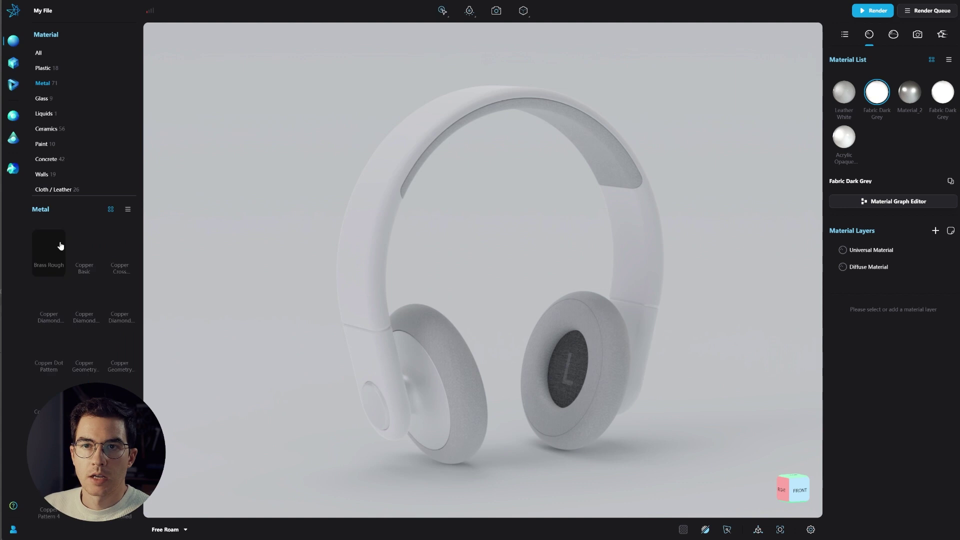
{"action": "scroll", "coordinate": [97, 289], "scroll_direction": "down", "scroll_amount": 3}
{"action": "scroll", "coordinate": [96, 289], "scroll_direction": "down", "scroll_amount": 5}
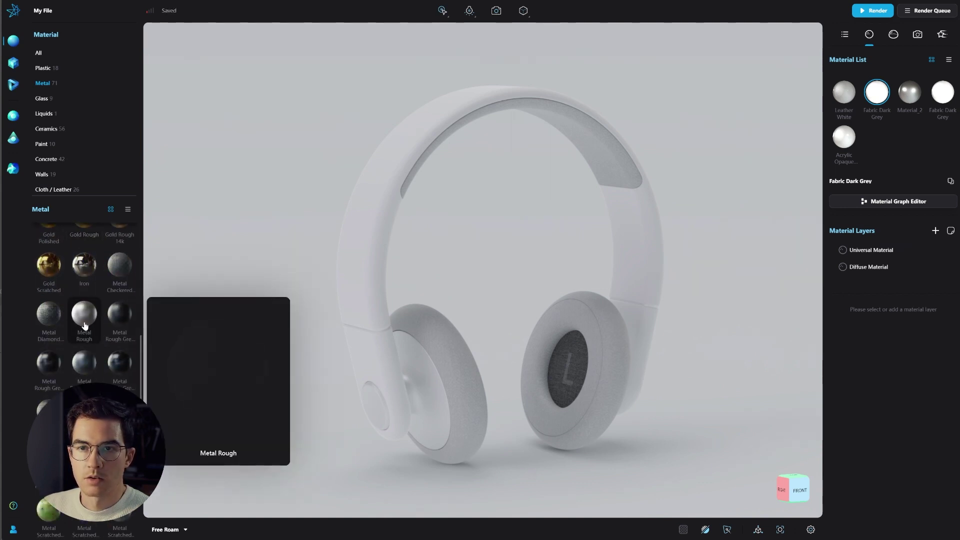
{"action": "left_click_drag", "start_coordinate": [84, 329], "coordinate": [429, 399]}
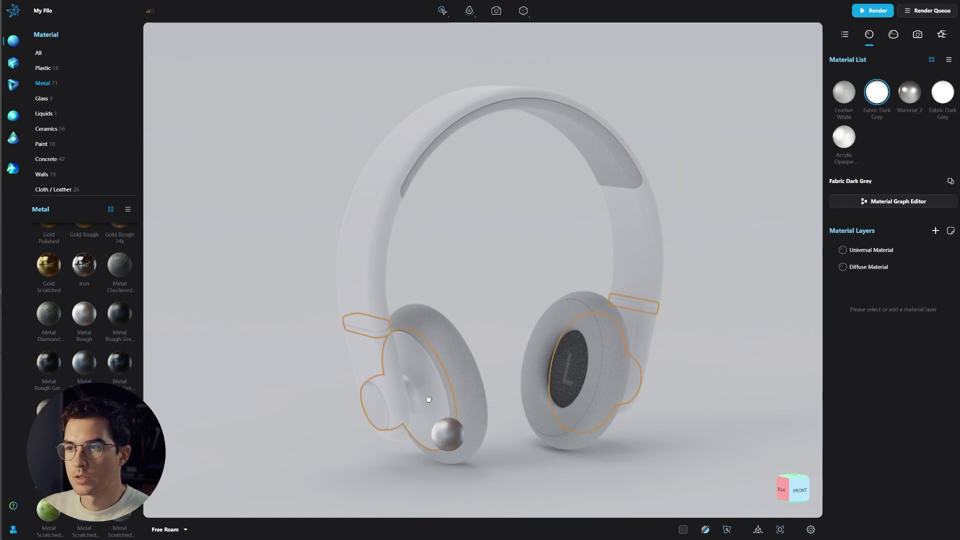
{"action": "left_click_drag", "start_coordinate": [429, 399], "coordinate": [429, 399]}
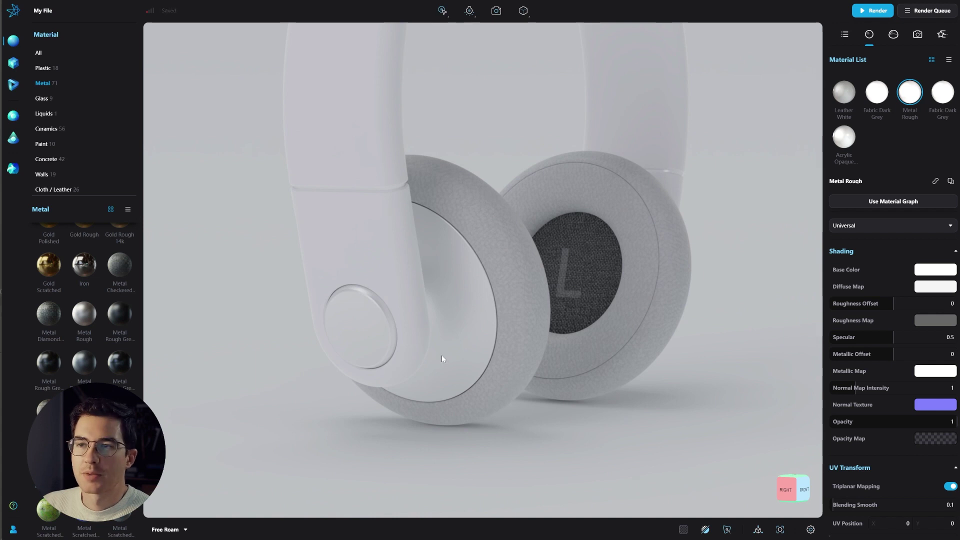
{"action": "left_click_drag", "start_coordinate": [433, 355], "coordinate": [413, 349]}
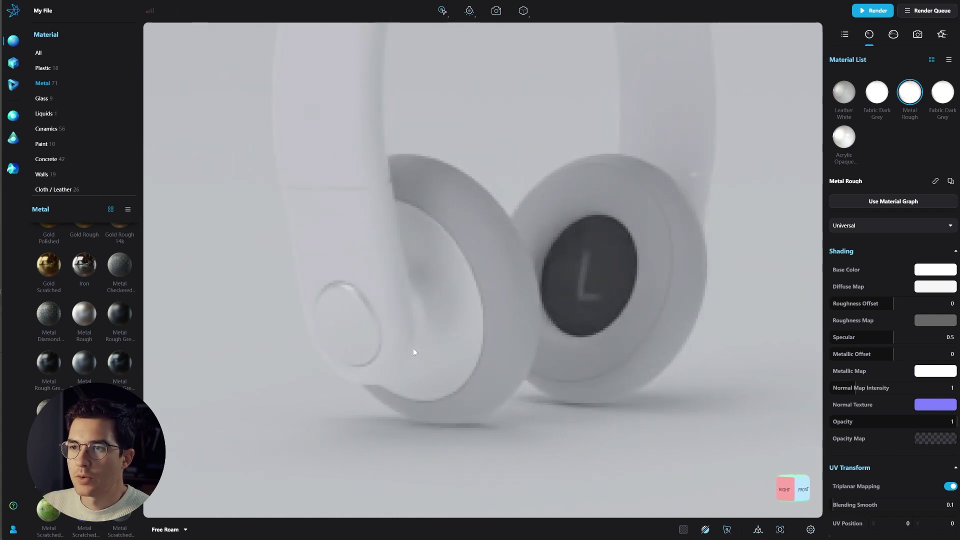
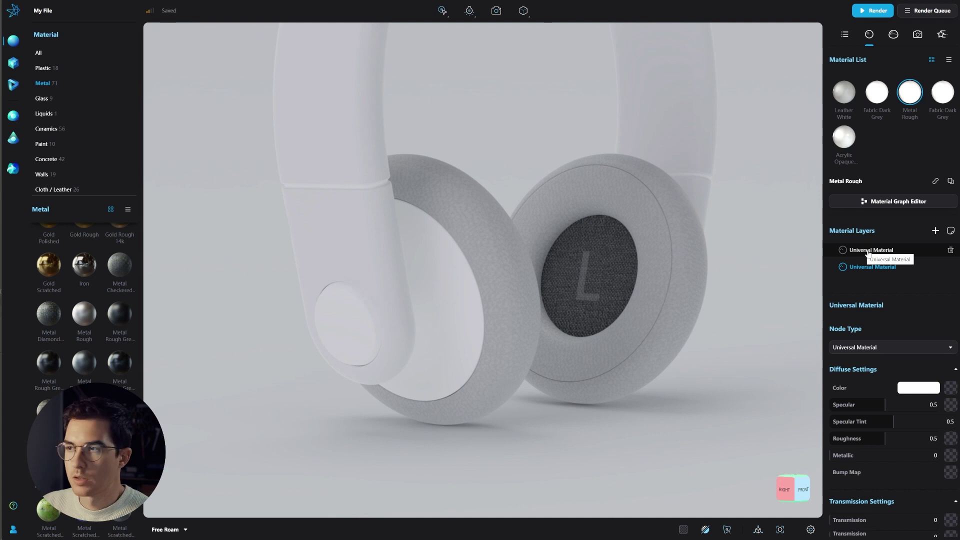
Rename the Metal Rough material's two Universal Material layers to Metal and Label, in list order
{"action": "double_click", "coordinate": [869, 250]}
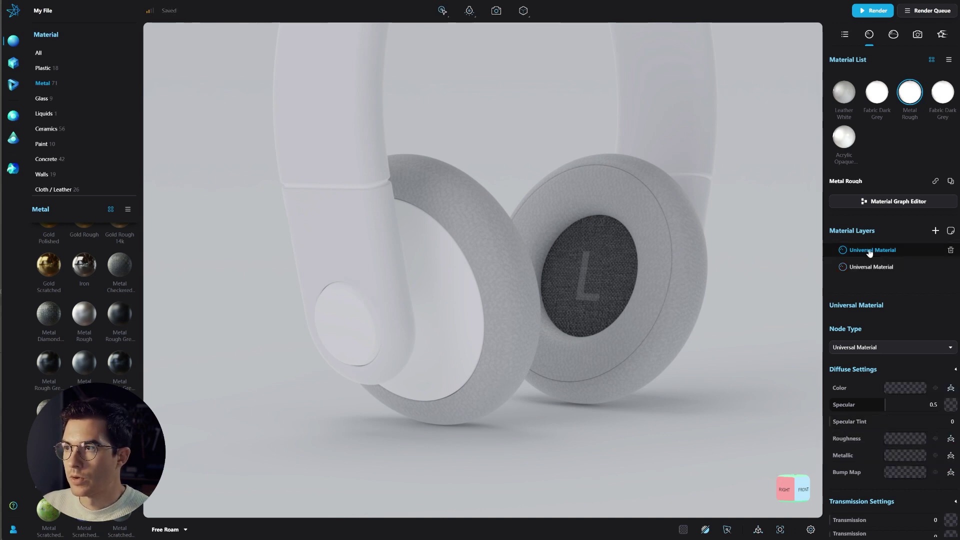
{"action": "type", "text": "Metal"}
{"action": "key", "text": "Return"}
{"action": "double_click", "coordinate": [862, 266]}
{"action": "key", "text": "ctrl+a"}
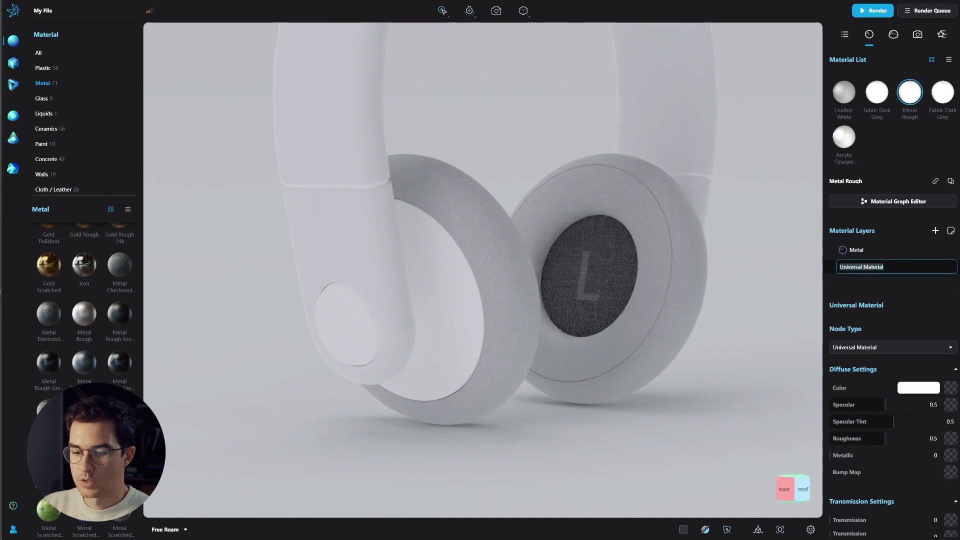
{"action": "type", "text": "Label"}
{"action": "key", "text": "Return"}
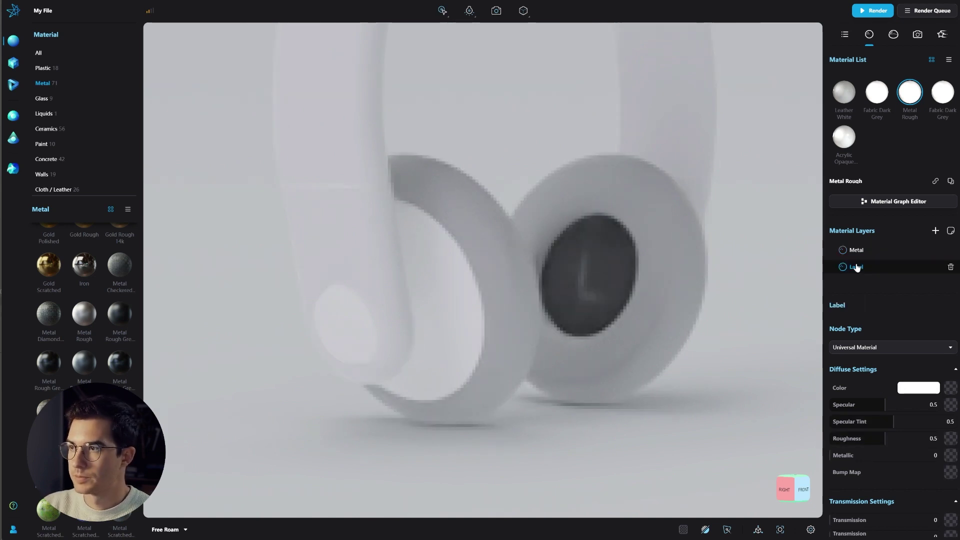
Load the ONOFF.png image as the opacity texture of the Label layer
{"action": "scroll", "coordinate": [860, 349], "scroll_direction": "down", "scroll_amount": 8}
{"action": "scroll", "coordinate": [860, 349], "scroll_direction": "down", "scroll_amount": 1}
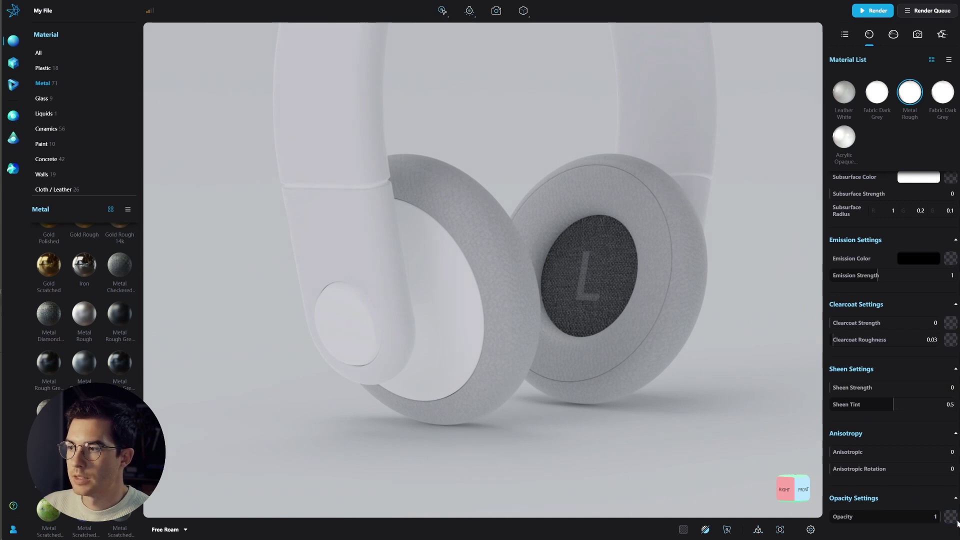
{"action": "left_click", "coordinate": [622, 374]}
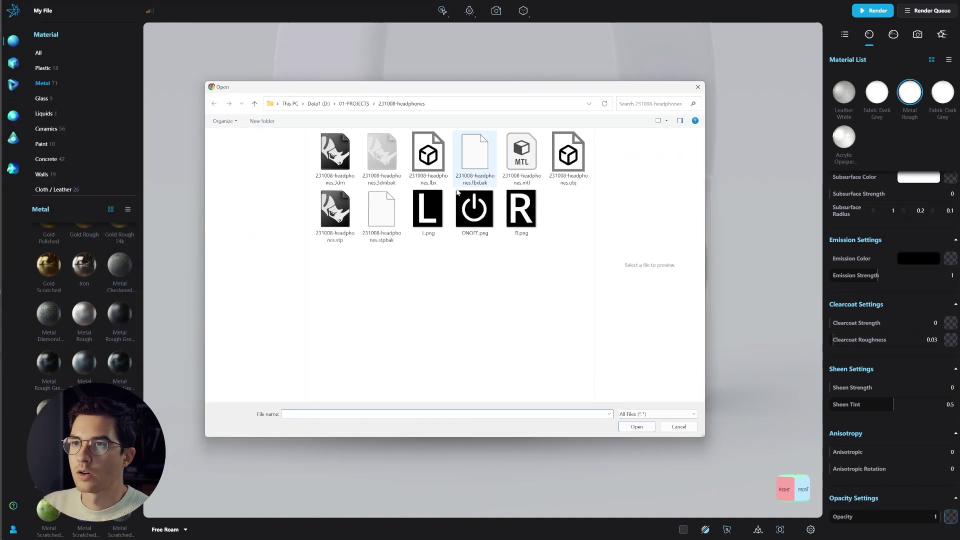
{"action": "left_click", "coordinate": [473, 215]}
{"action": "left_click", "coordinate": [637, 426]}
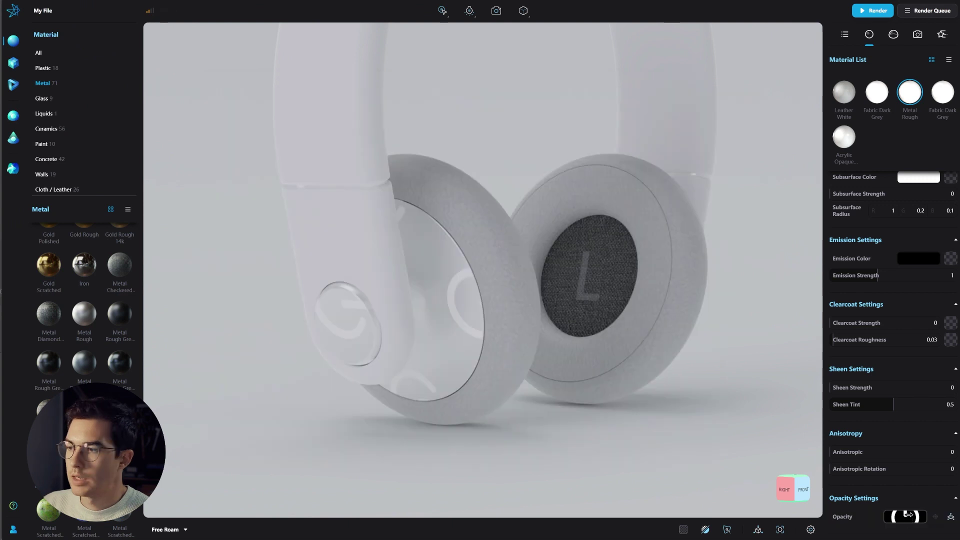
Set the power icon opacity texture's repetition to None and its mapping to Plane
{"action": "left_click", "coordinate": [869, 416]}
{"action": "left_click", "coordinate": [863, 433]}
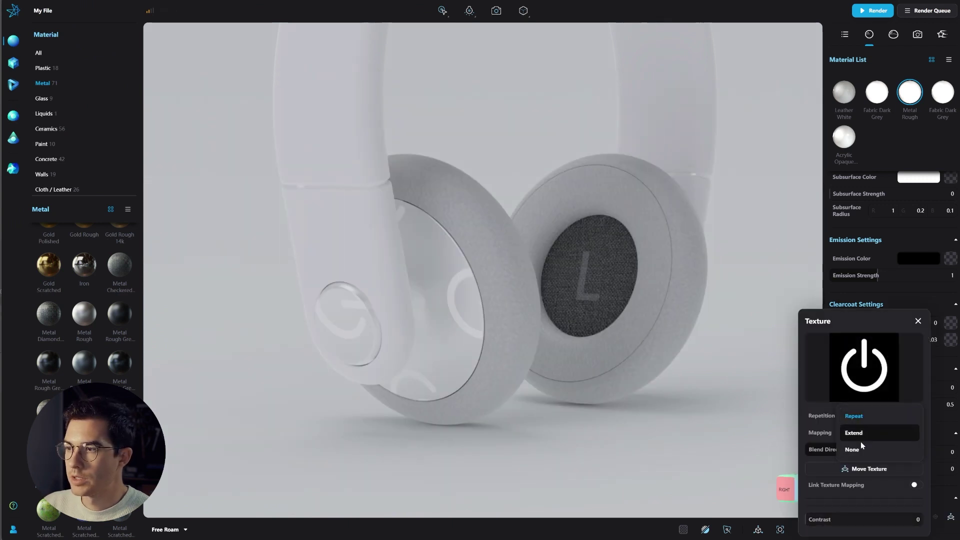
{"action": "left_click", "coordinate": [871, 434]}
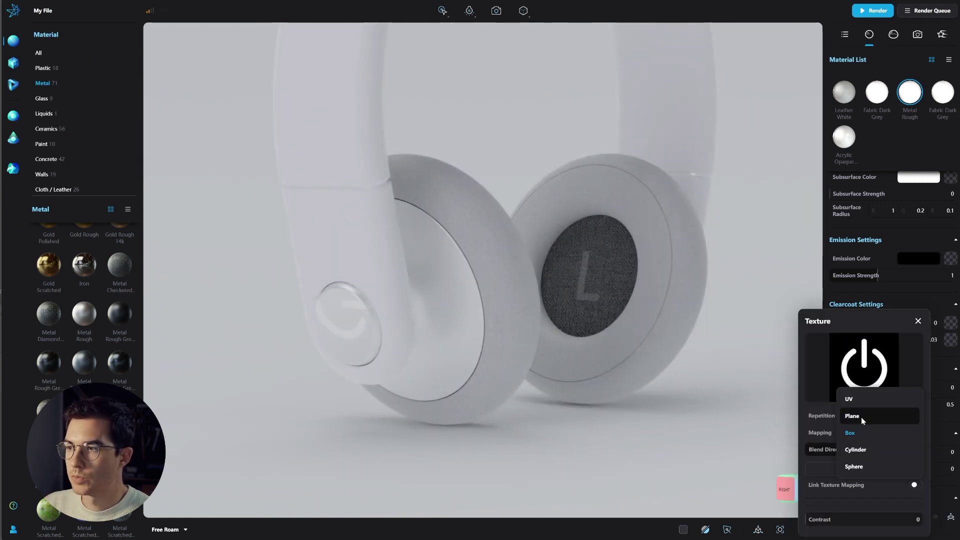
{"action": "left_click", "coordinate": [860, 416]}
Place the power icon texture at the centre of the round ear cup cap, rotate it upright and shrink it to fit well inside
{"action": "left_click", "coordinate": [866, 455]}
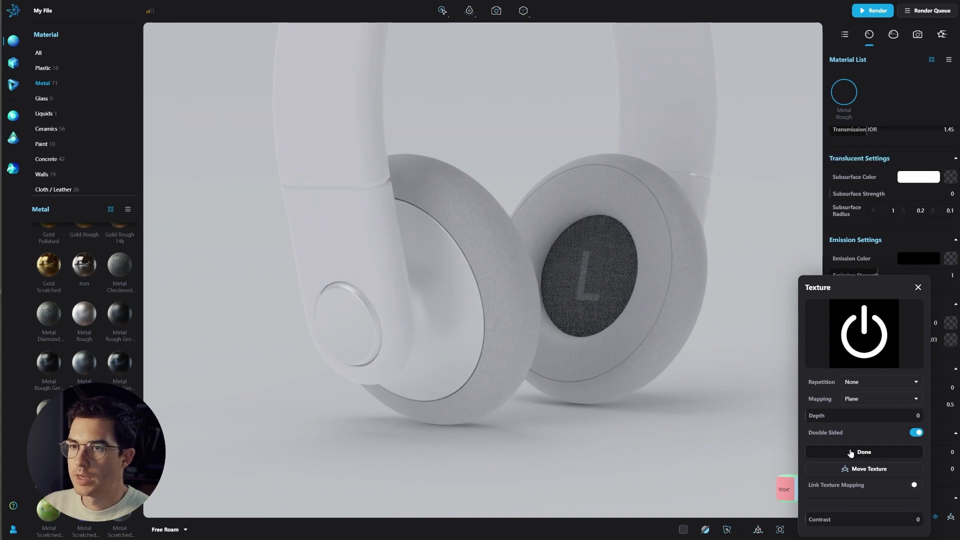
{"action": "left_click", "coordinate": [344, 326]}
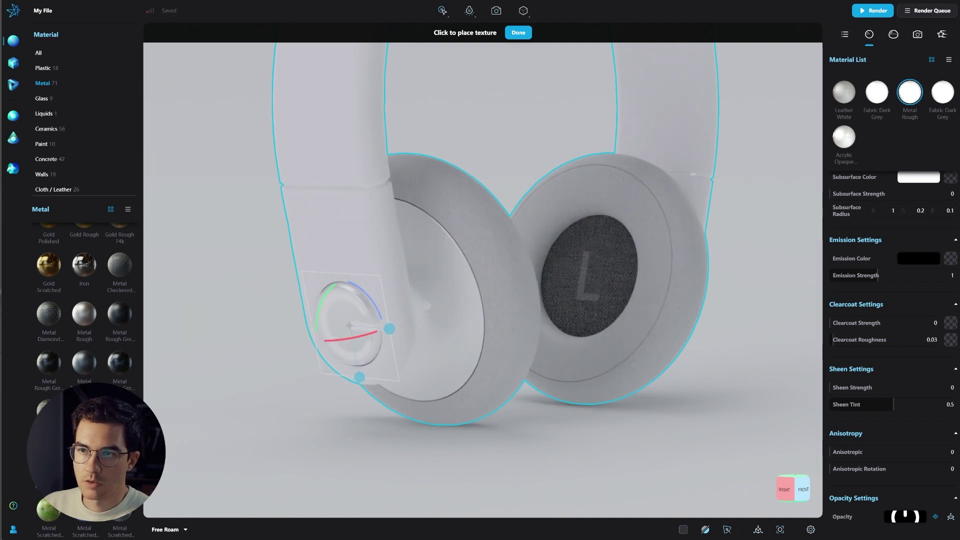
{"action": "left_click_drag", "start_coordinate": [370, 297], "coordinate": [314, 290]}
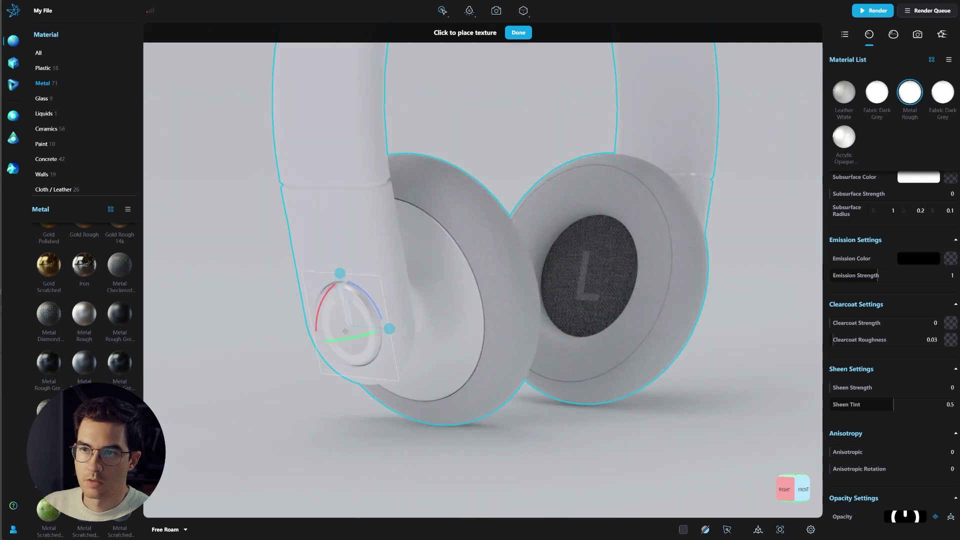
{"action": "left_click", "coordinate": [340, 274]}
{"action": "left_click_drag", "start_coordinate": [340, 275], "coordinate": [338, 313]}
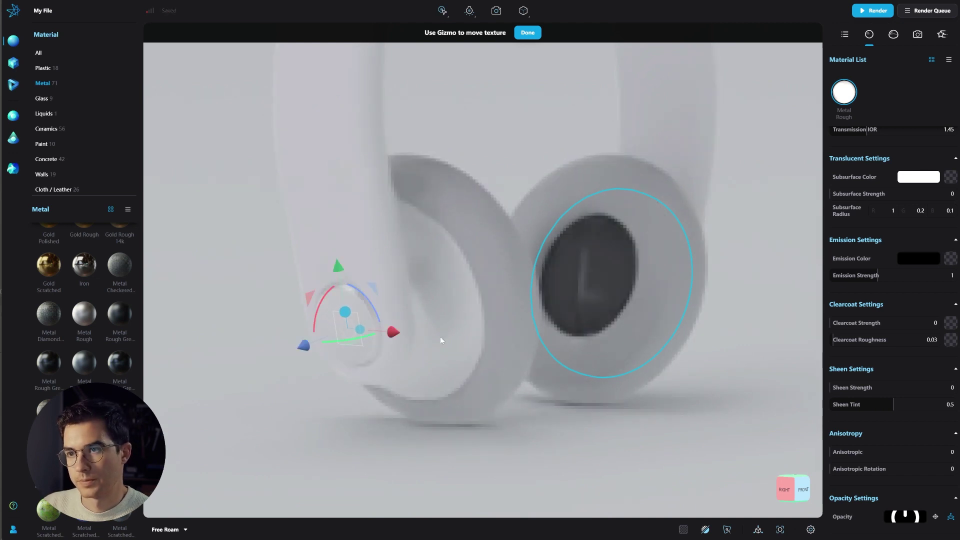
{"action": "left_click", "coordinate": [527, 33]}
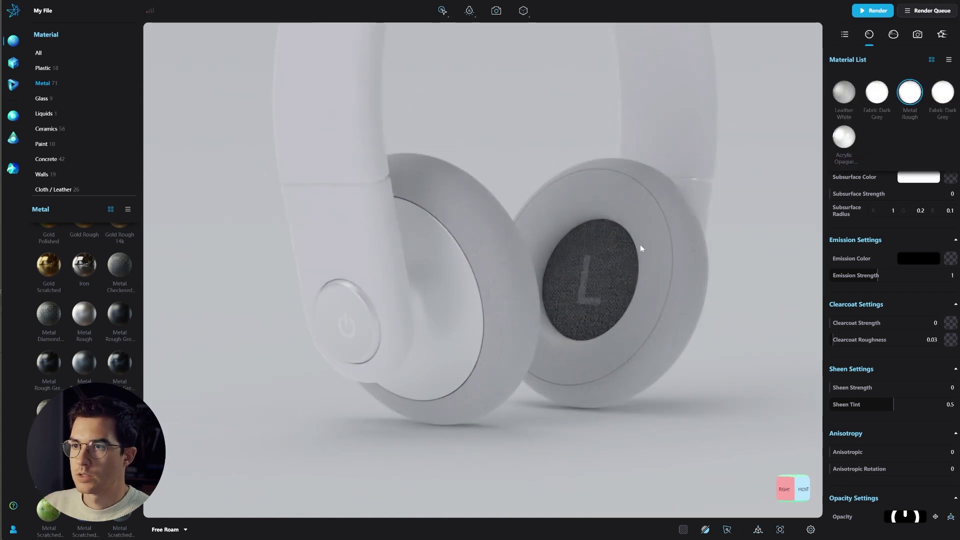
Make the Label layer glow with a bright light-blue emission colour and an emission strength of 3.57
{"action": "left_click_drag", "start_coordinate": [553, 240], "coordinate": [356, 256]}
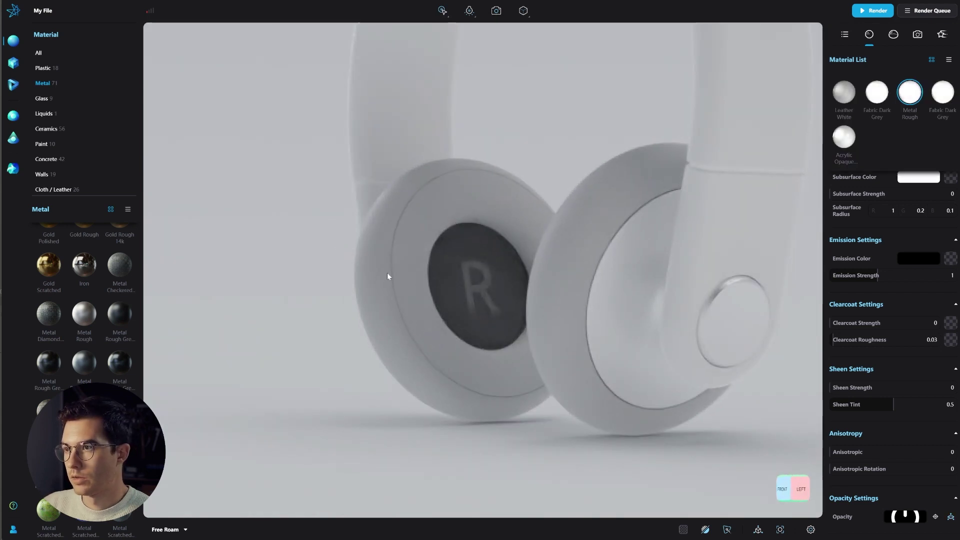
{"action": "left_click_drag", "start_coordinate": [562, 280], "coordinate": [553, 256]}
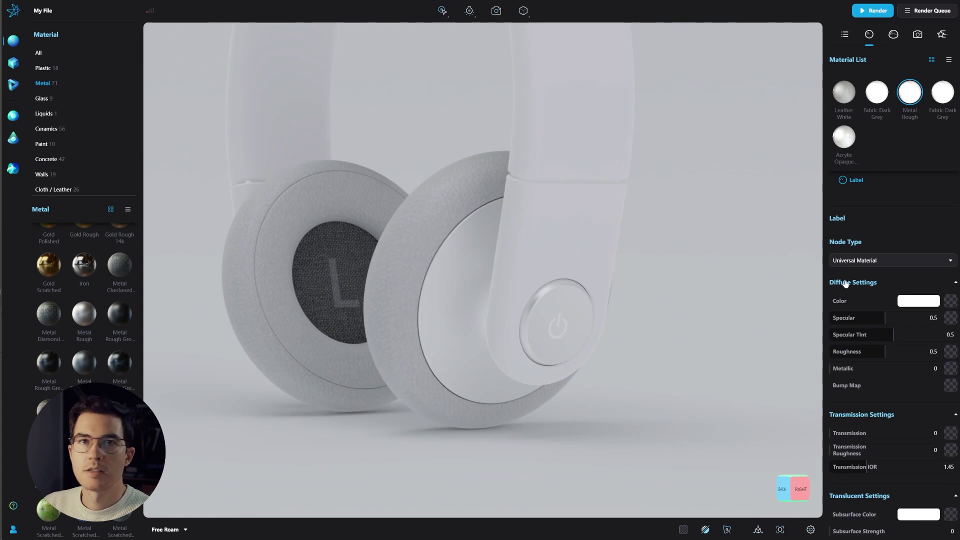
{"action": "scroll", "coordinate": [866, 367], "scroll_direction": "down", "scroll_amount": 3}
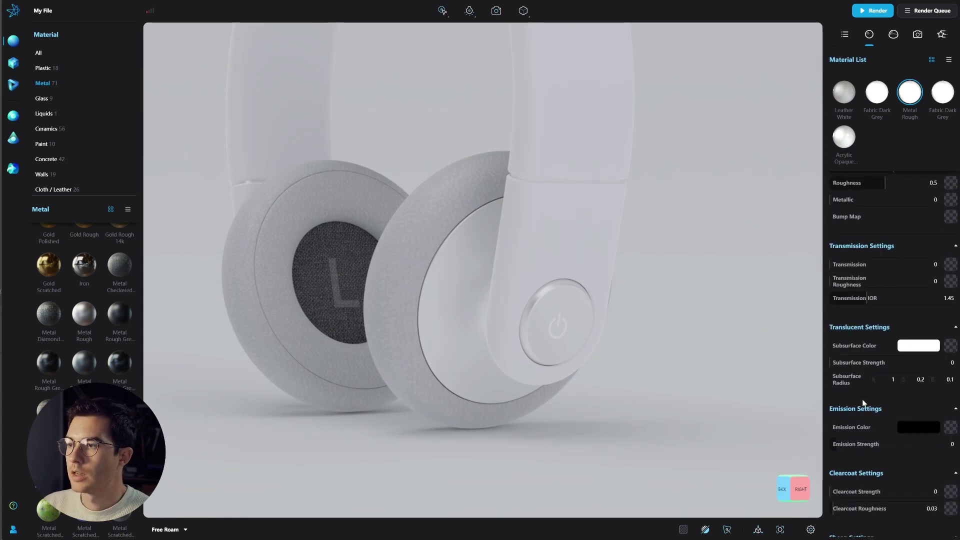
{"action": "scroll", "coordinate": [867, 389], "scroll_direction": "down", "scroll_amount": 2}
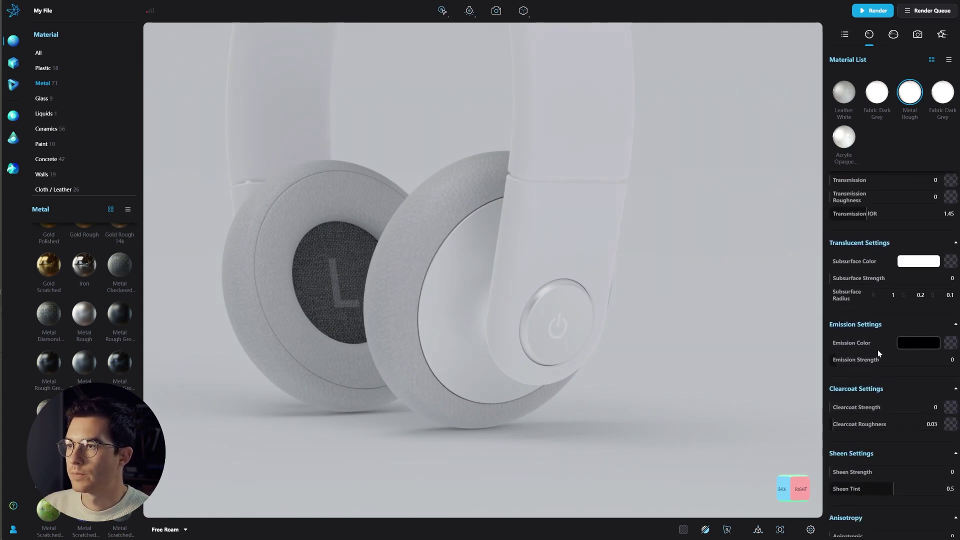
{"action": "left_click", "coordinate": [921, 345]}
{"action": "left_click_drag", "start_coordinate": [884, 434], "coordinate": [883, 434]}
{"action": "left_click_drag", "start_coordinate": [909, 388], "coordinate": [939, 352]}
{"action": "left_click", "coordinate": [932, 344]}
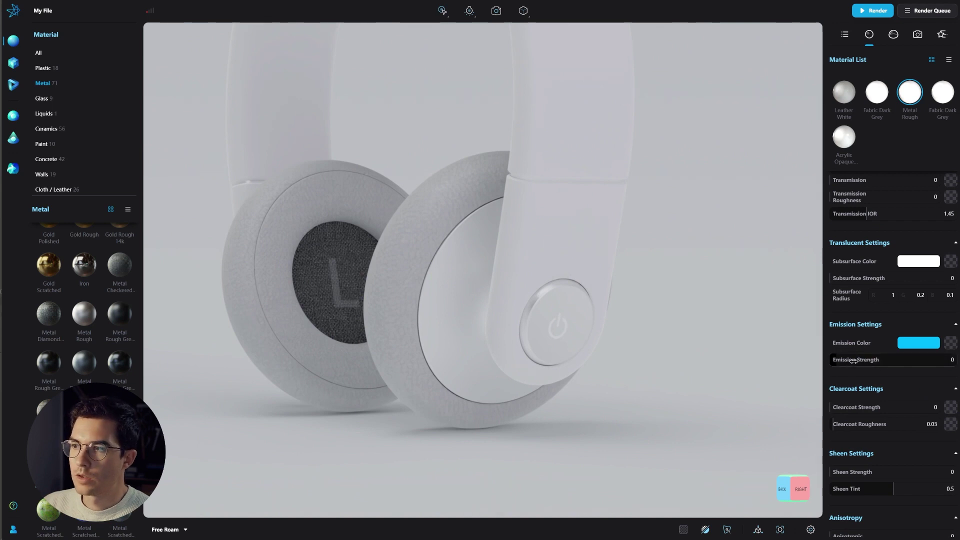
{"action": "left_click_drag", "start_coordinate": [854, 360], "coordinate": [913, 359]}
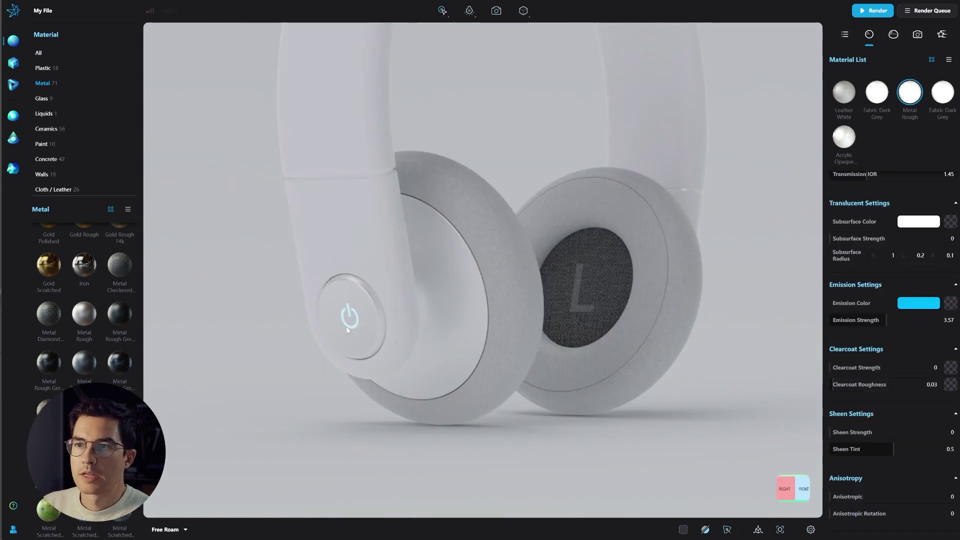
{"action": "left_click_drag", "start_coordinate": [349, 310], "coordinate": [577, 326]}
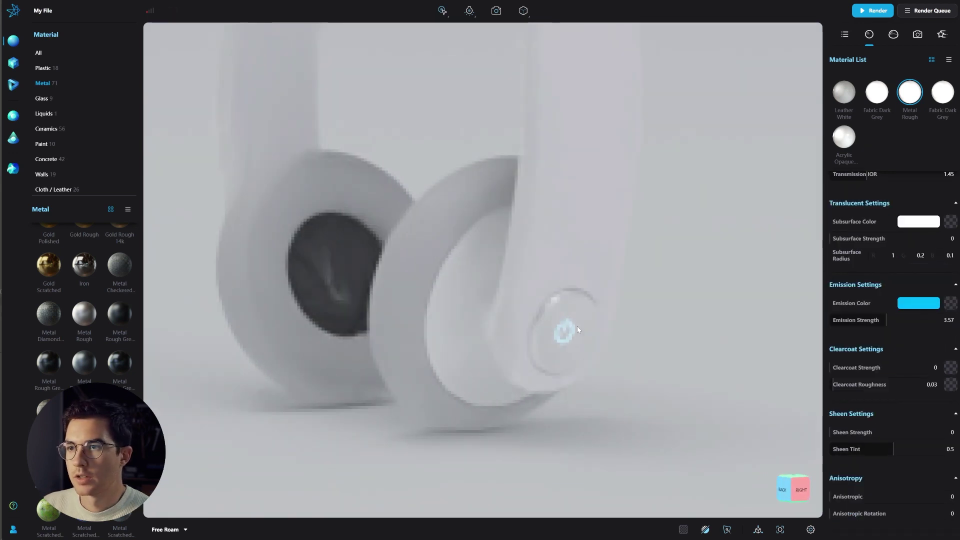
{"action": "scroll", "coordinate": [527, 360], "scroll_direction": "down", "scroll_amount": 5}
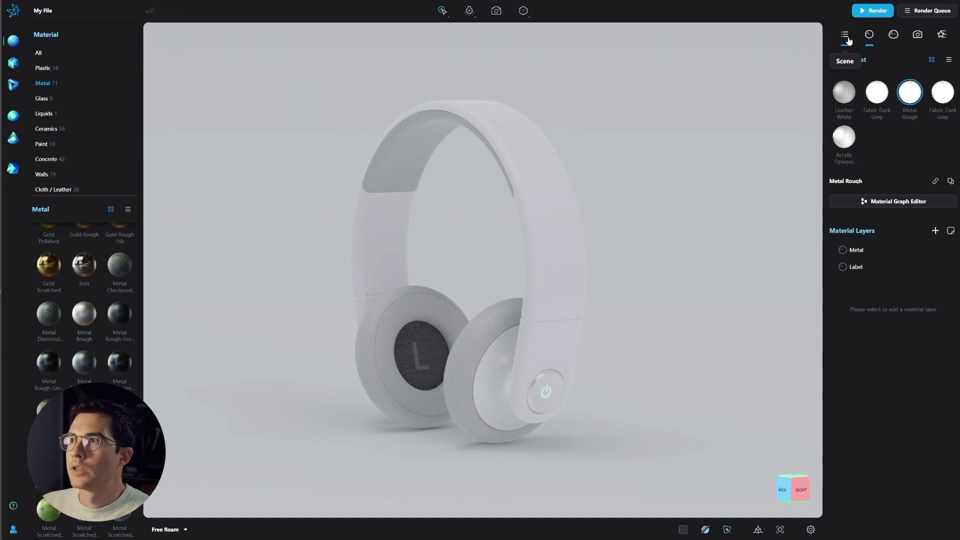
Add the Light Stage L model from the Basic Geometry library to the headphones scene
{"action": "left_click", "coordinate": [844, 36]}
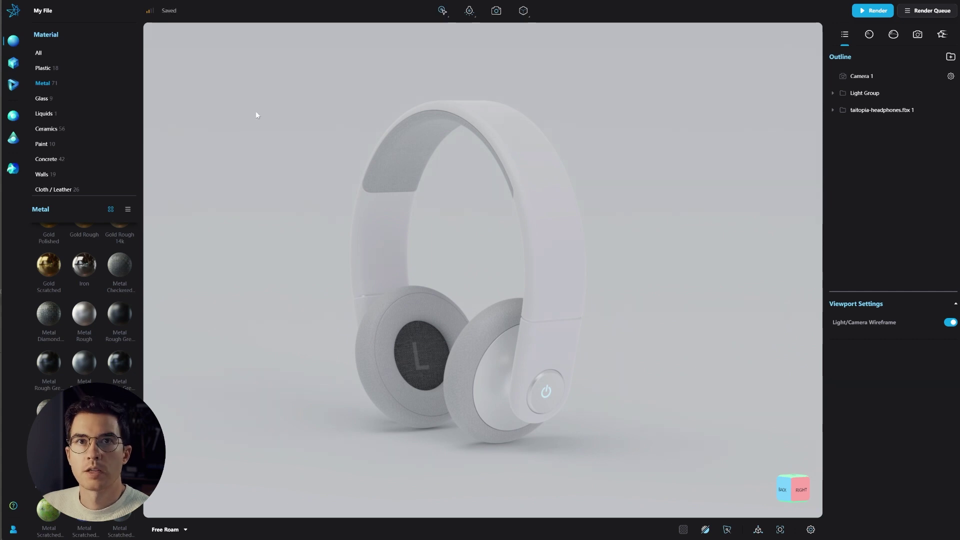
{"action": "left_click", "coordinate": [13, 63]}
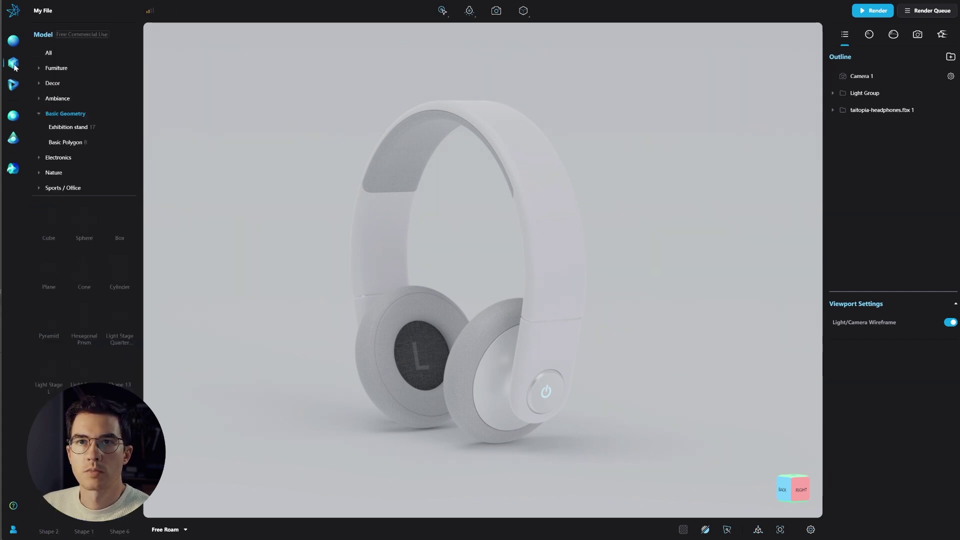
{"action": "left_click", "coordinate": [38, 114]}
{"action": "left_click", "coordinate": [64, 114]}
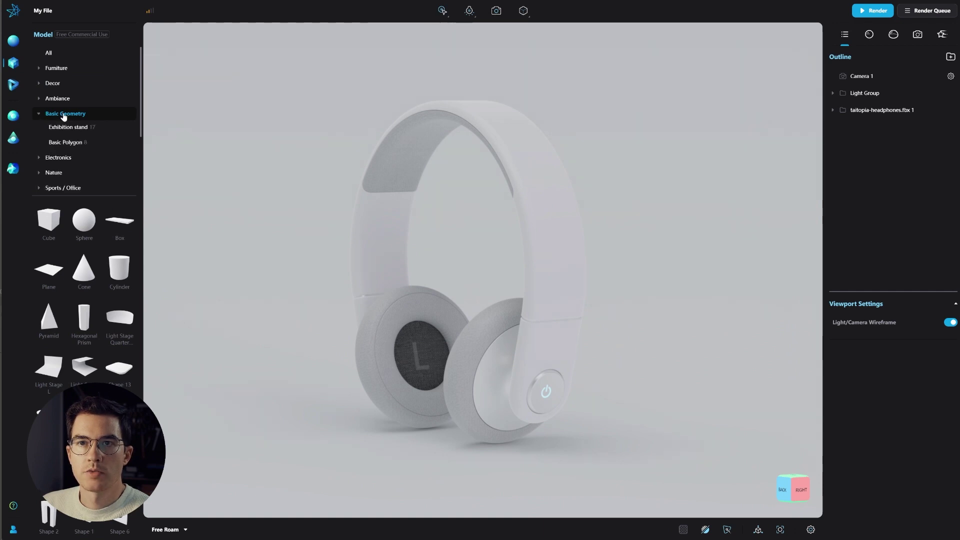
{"action": "scroll", "coordinate": [59, 354], "scroll_direction": "down", "scroll_amount": 1}
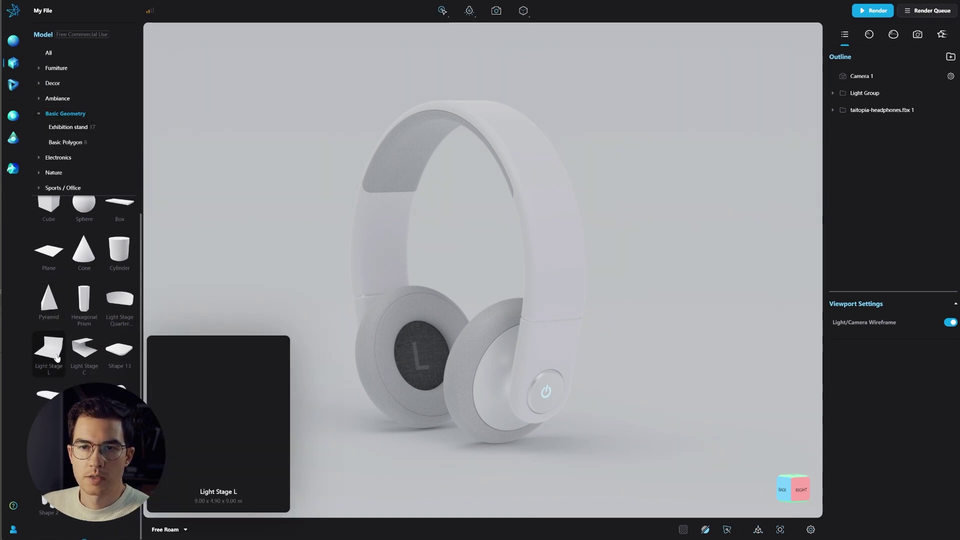
{"action": "scroll", "coordinate": [57, 350], "scroll_direction": "down", "scroll_amount": 3}
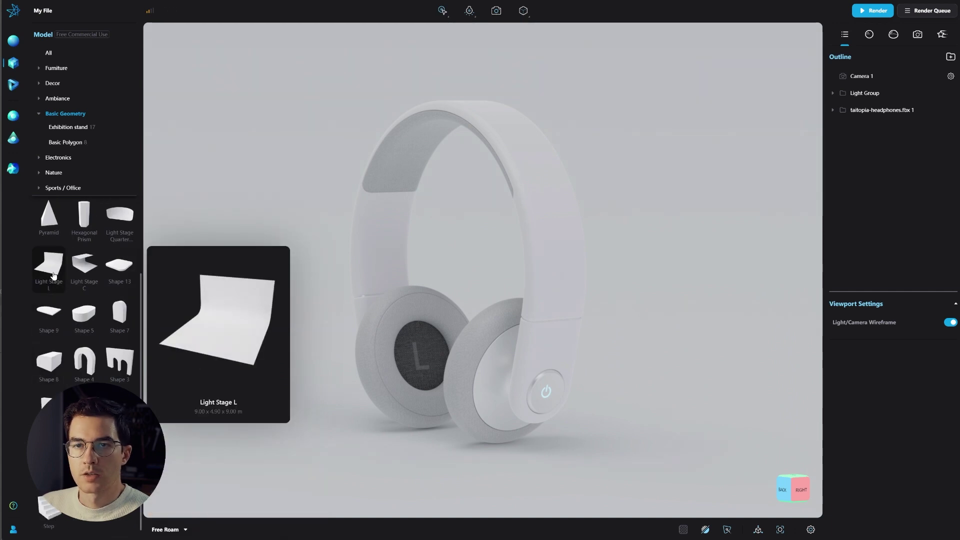
{"action": "left_click", "coordinate": [49, 268]}
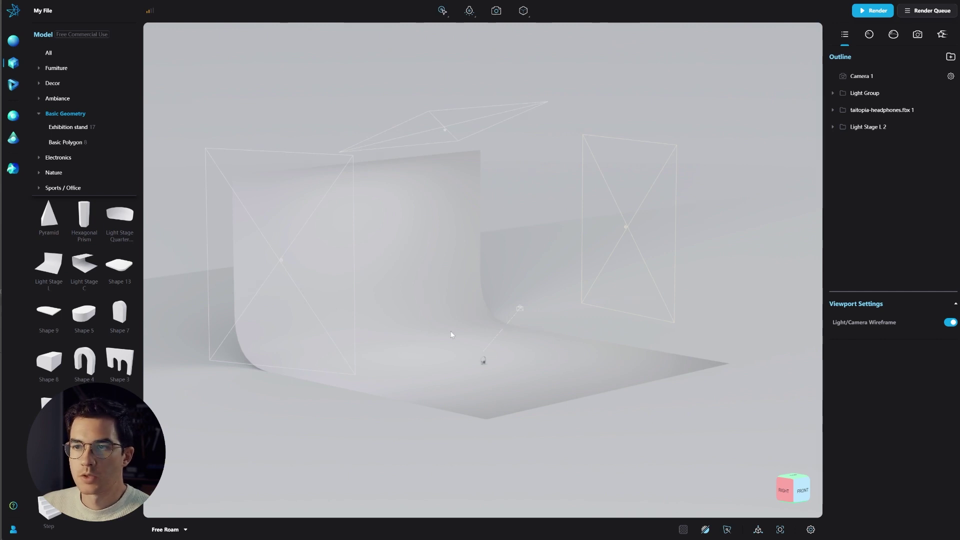
Move the light stage along the Z axis to 1.891 relative to the headphones and deselect it
{"action": "left_click", "coordinate": [868, 127]}
{"action": "left_click_drag", "start_coordinate": [532, 278], "coordinate": [589, 289]}
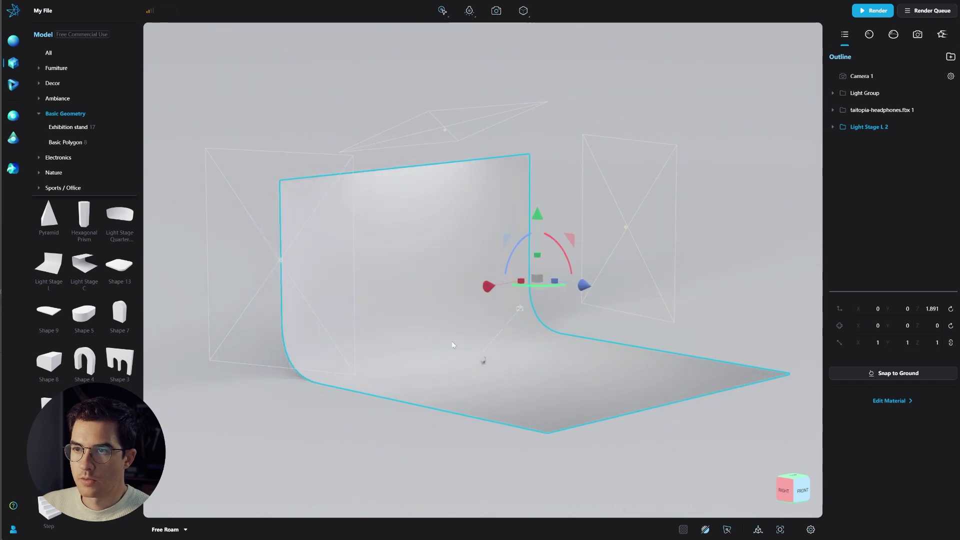
{"action": "middle_click_drag", "start_coordinate": [533, 356], "coordinate": [590, 349]}
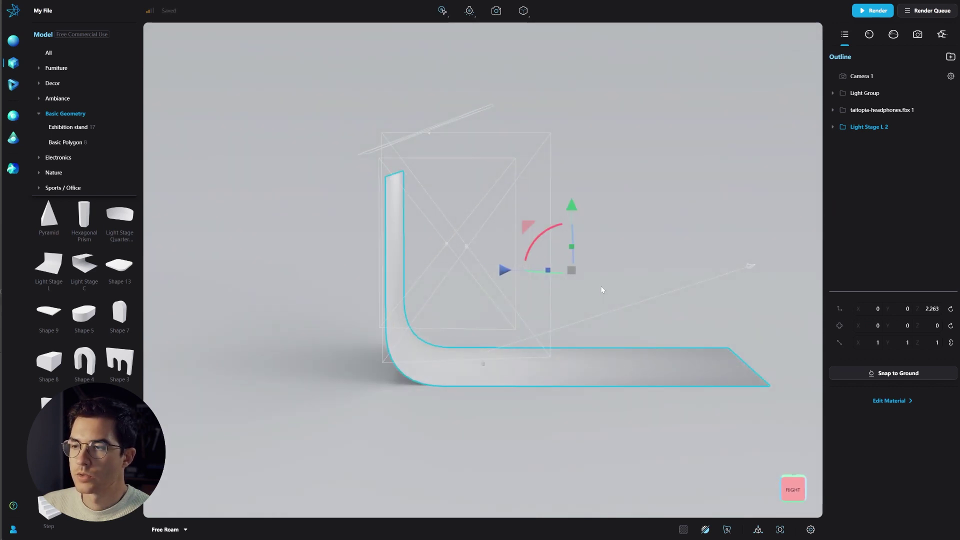
{"action": "left_click", "coordinate": [602, 290]}
{"action": "left_click_drag", "start_coordinate": [583, 311], "coordinate": [852, 92]}
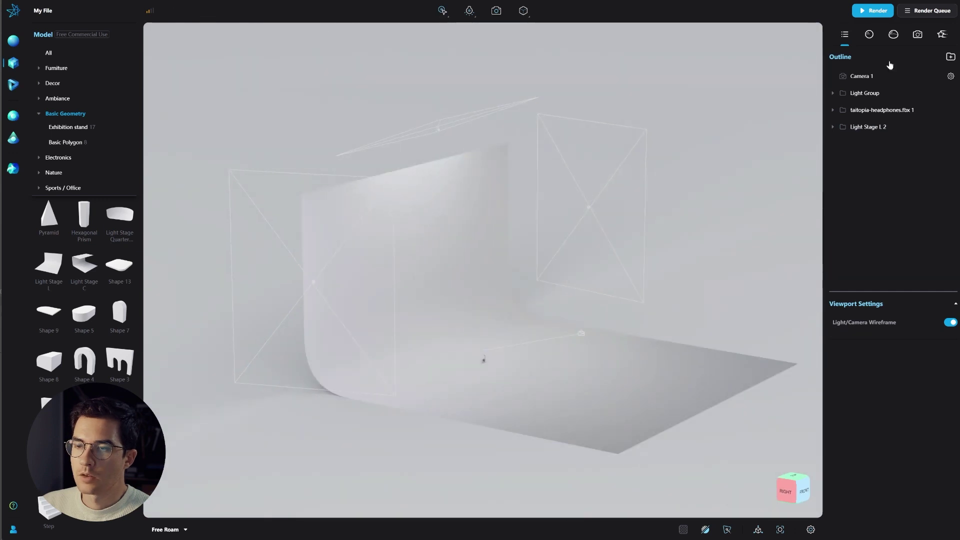
Turn off the ground shadow in the existing environment's settings
{"action": "left_click", "coordinate": [895, 36]}
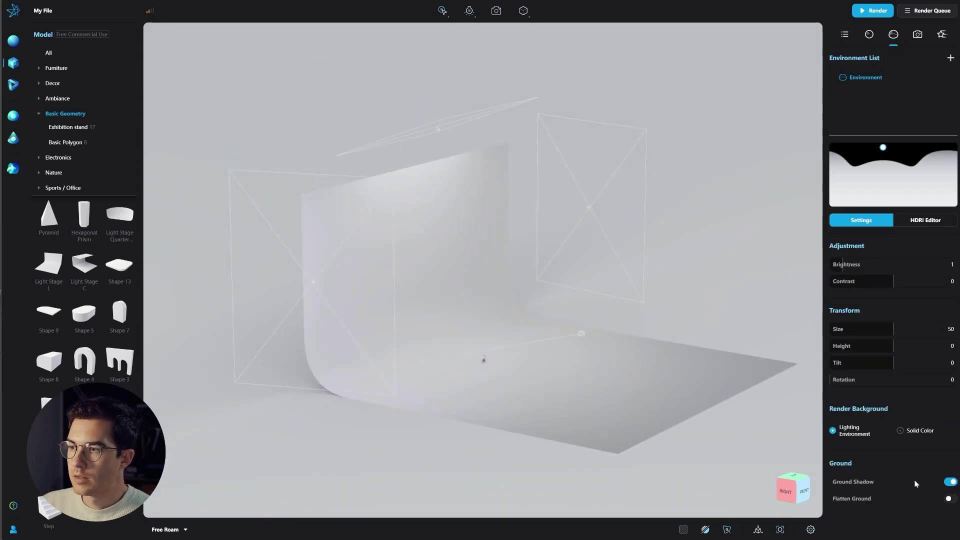
{"action": "left_click", "coordinate": [950, 483]}
{"action": "left_click_drag", "start_coordinate": [376, 403], "coordinate": [459, 394]}
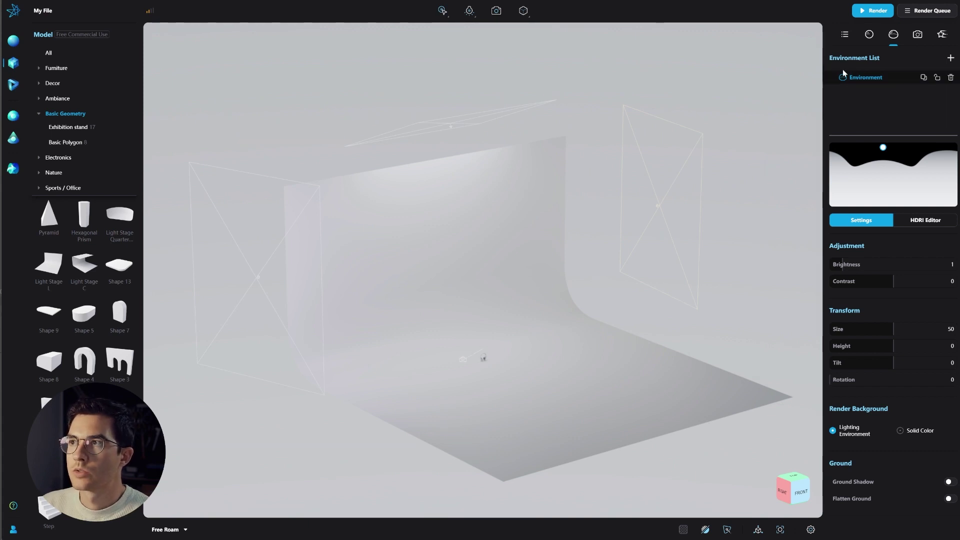
Add a second environment and give its background light a colour gradient from black to grey RGB 104, 104, 104
{"action": "left_click", "coordinate": [950, 58]}
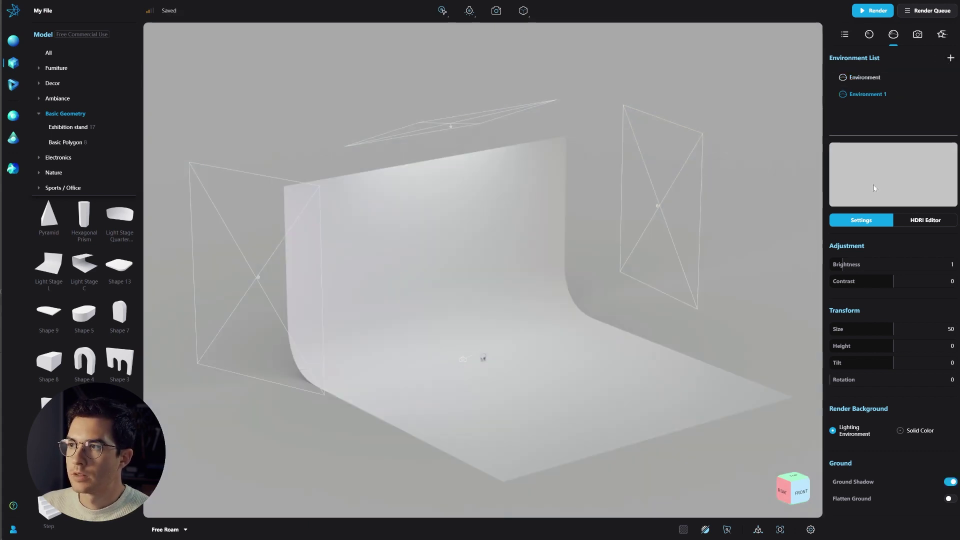
{"action": "left_click", "coordinate": [914, 226]}
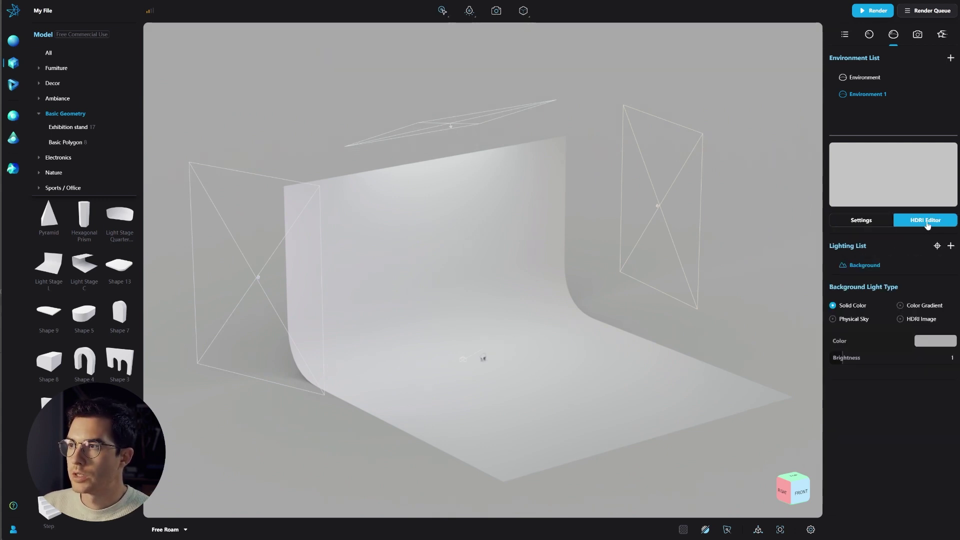
{"action": "left_click", "coordinate": [916, 306]}
{"action": "left_click", "coordinate": [933, 344]}
{"action": "left_click", "coordinate": [950, 342]}
{"action": "left_click_drag", "start_coordinate": [852, 387], "coordinate": [815, 411]}
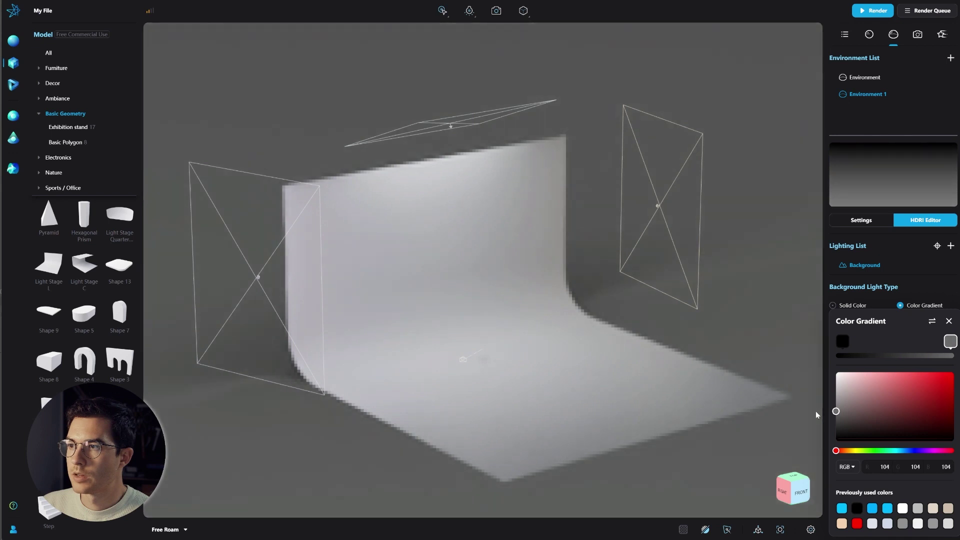
{"action": "left_click", "coordinate": [949, 322]}
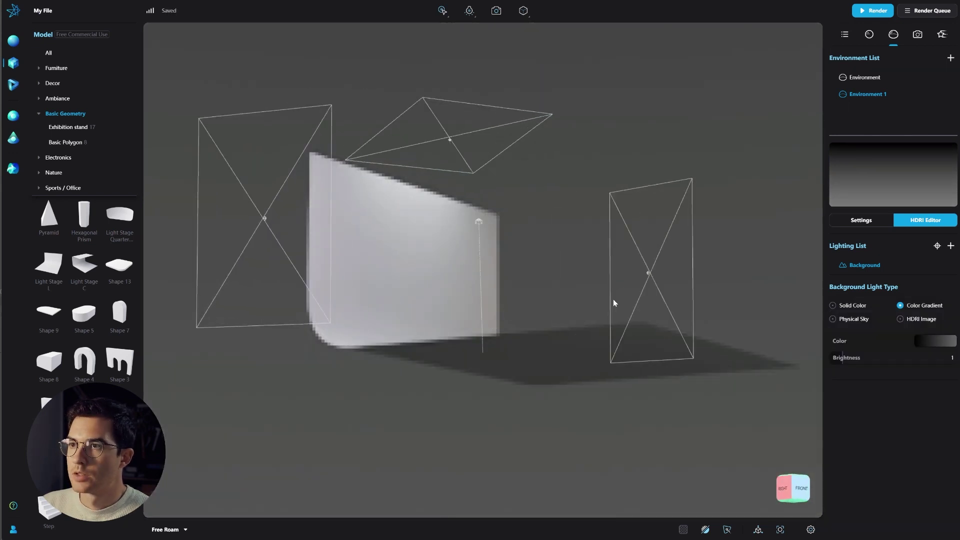
{"action": "middle_click_drag", "start_coordinate": [613, 300], "coordinate": [645, 311]}
{"action": "right_click_drag", "start_coordinate": [644, 313], "coordinate": [629, 318]}
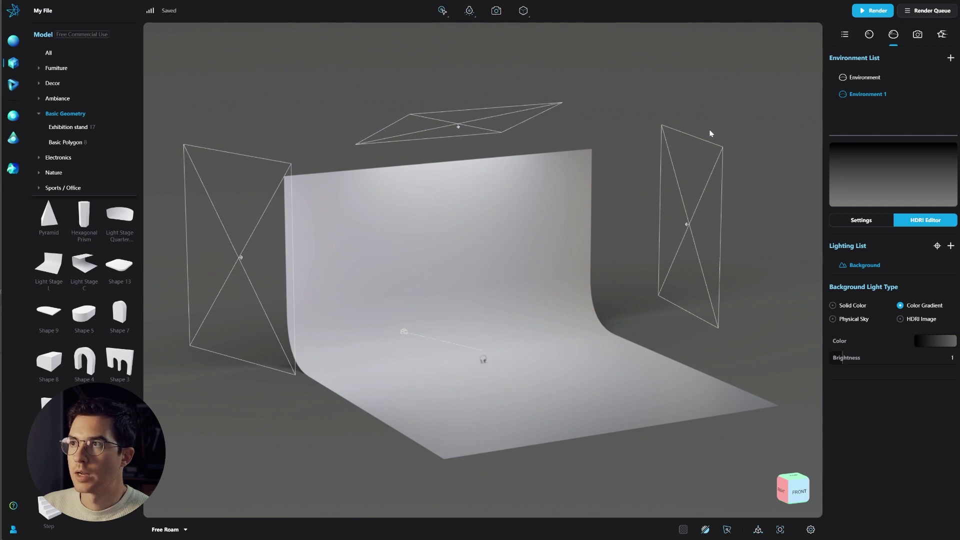
Hide the Light Group and show it again to check how it affects the light stage
{"action": "left_click", "coordinate": [844, 34]}
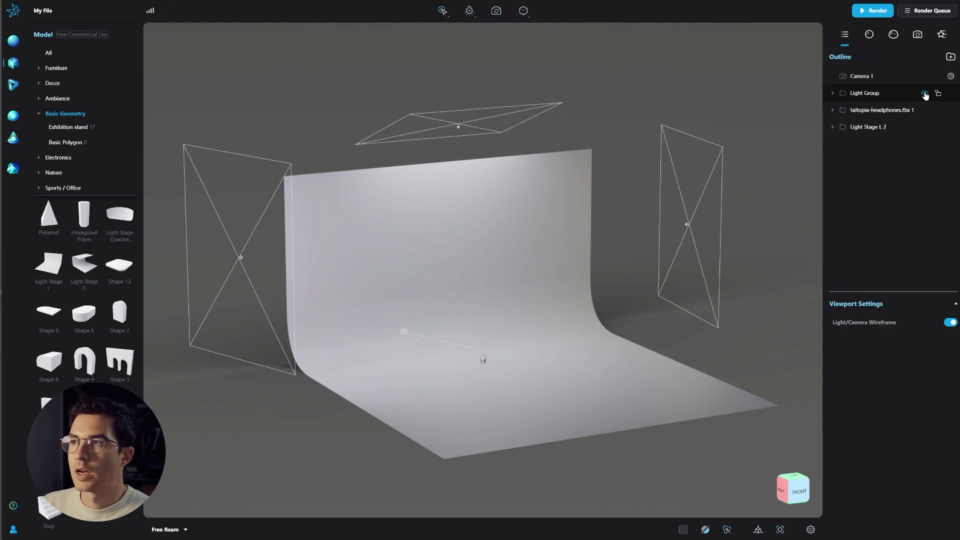
{"action": "left_click", "coordinate": [925, 94]}
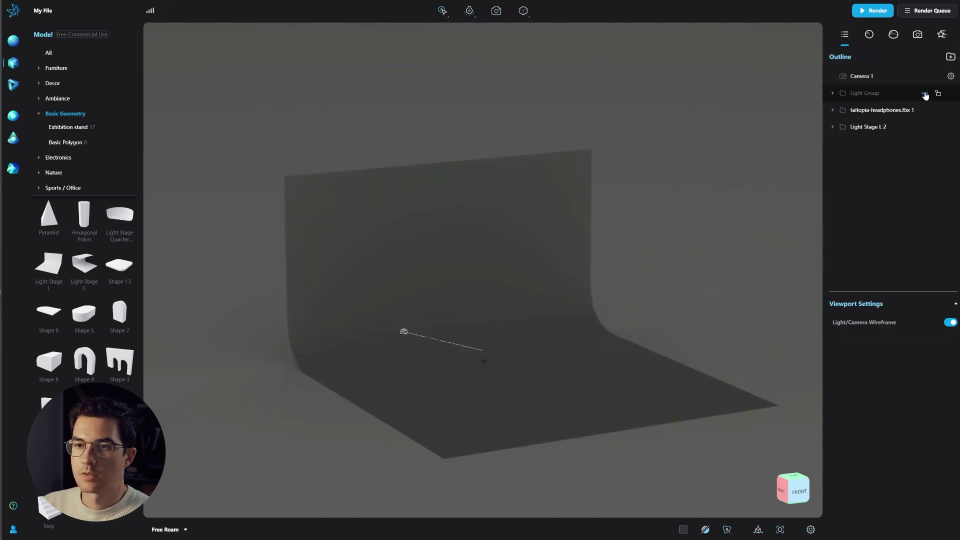
{"action": "left_click", "coordinate": [925, 94]}
{"action": "mouse_move", "coordinate": [521, 335]}
{"action": "left_mouse_down"}
{"action": "mouse_move", "coordinate": [492, 338]}
{"action": "mouse_move", "coordinate": [528, 335]}
{"action": "left_mouse_up"}
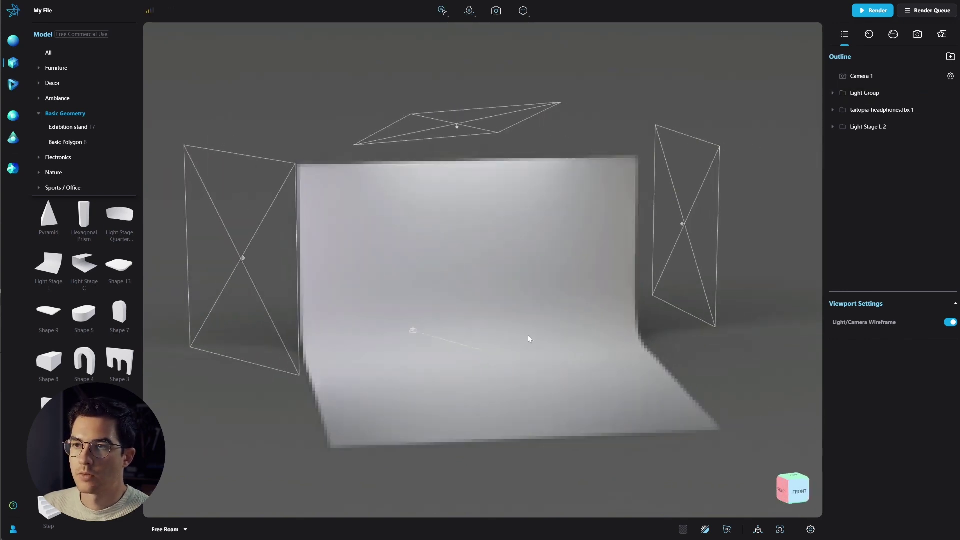
Open the lighting presets, zoom in on the headphones model and hide the existing Light Group
{"action": "left_click", "coordinate": [12, 139]}
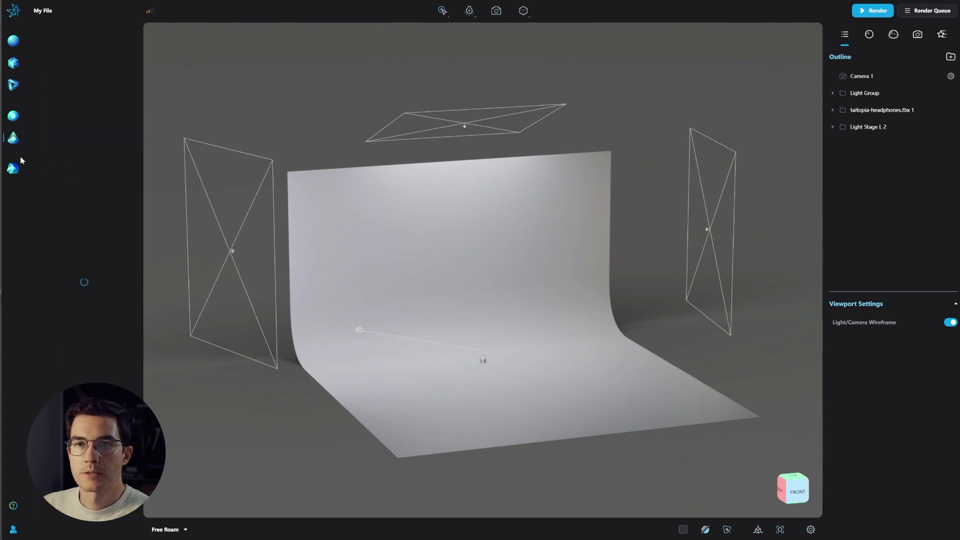
{"action": "scroll", "coordinate": [103, 181], "scroll_direction": "down", "scroll_amount": 1}
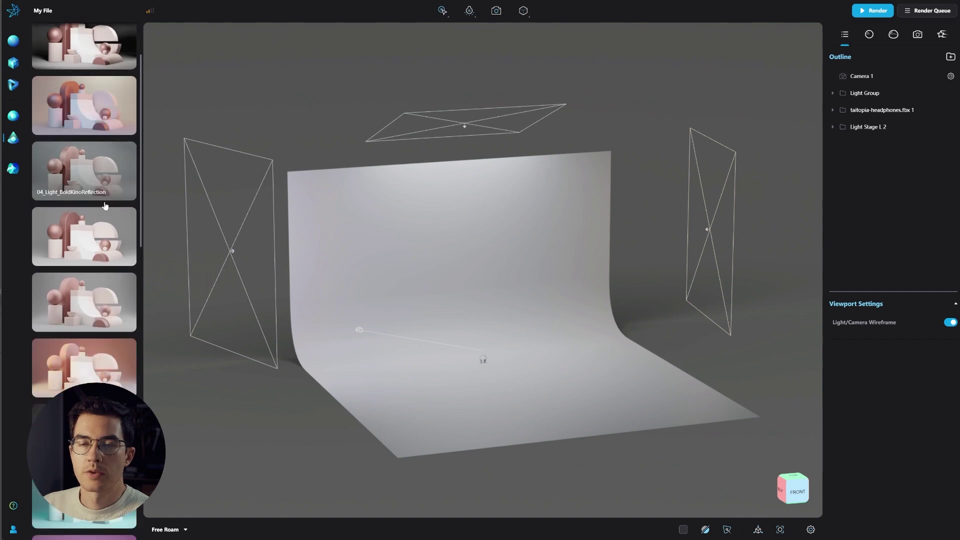
{"action": "left_click", "coordinate": [872, 112]}
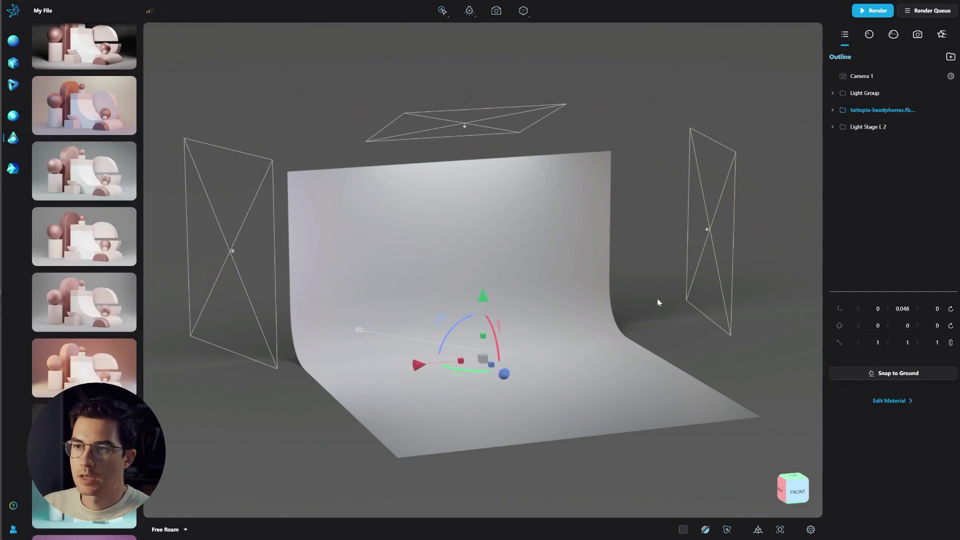
{"action": "left_click", "coordinate": [780, 531]}
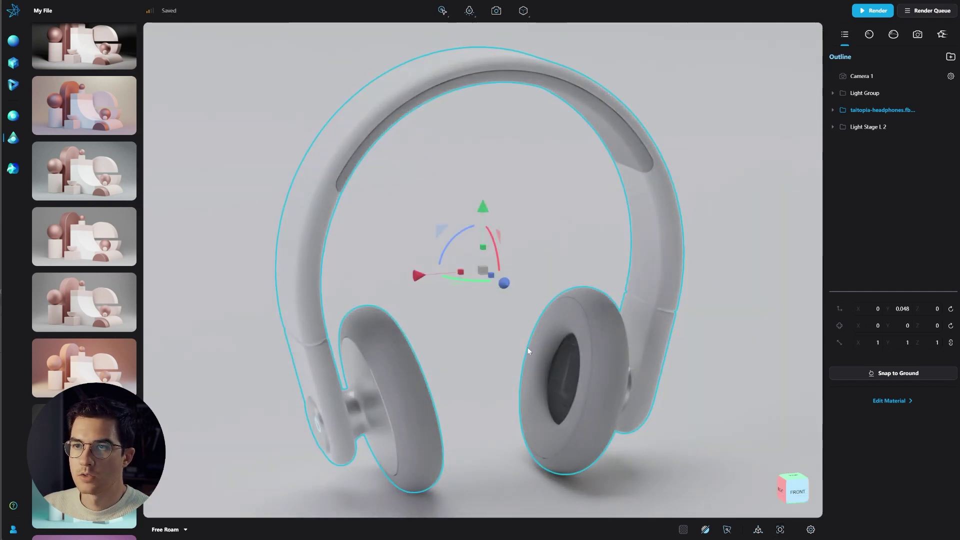
{"action": "left_click", "coordinate": [924, 94]}
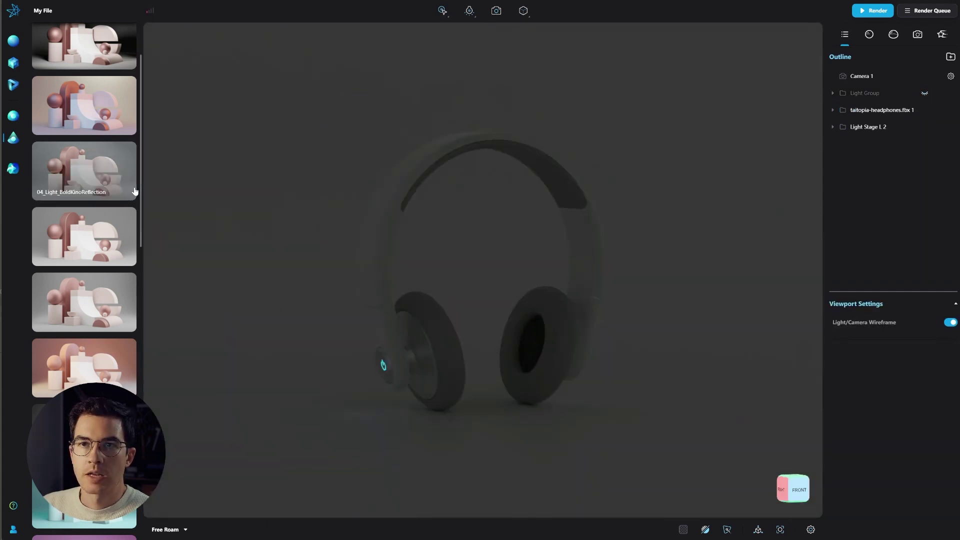
Preview the 01_Light_BasicTealAndOrange and 02_Light_BehindtheScenes lighting presets, and apply 30_Light_OverheadCold to the scene
{"action": "scroll", "coordinate": [120, 189], "scroll_direction": "up", "scroll_amount": 2}
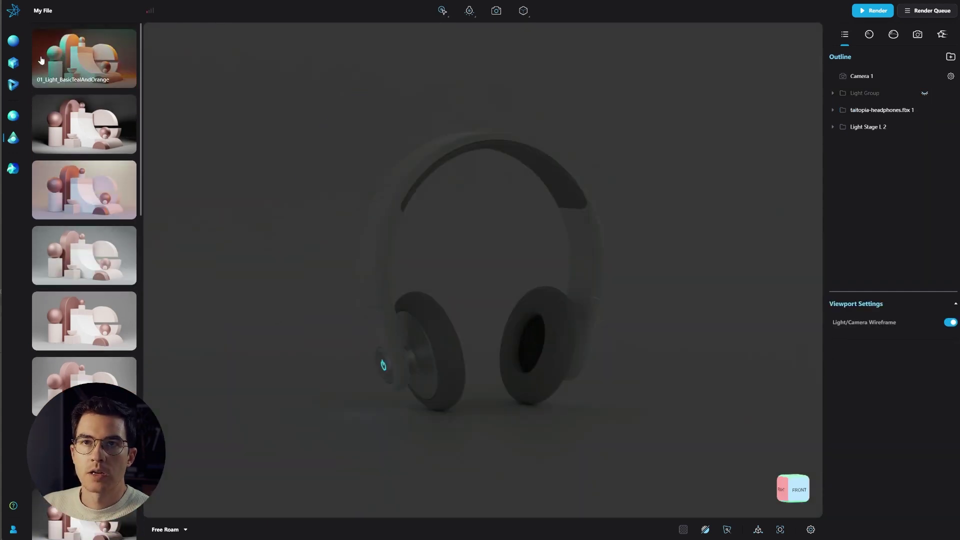
{"action": "left_click", "coordinate": [87, 54]}
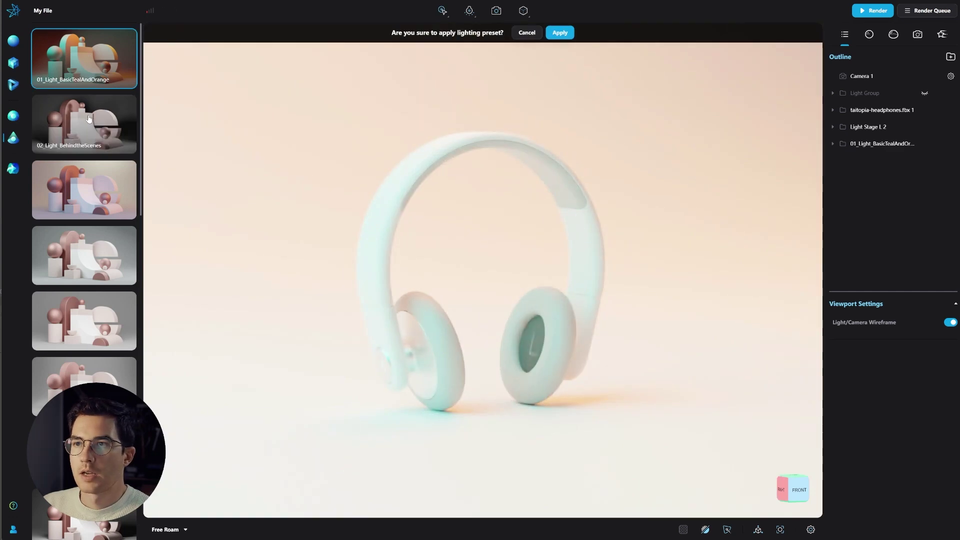
{"action": "left_click", "coordinate": [86, 190]}
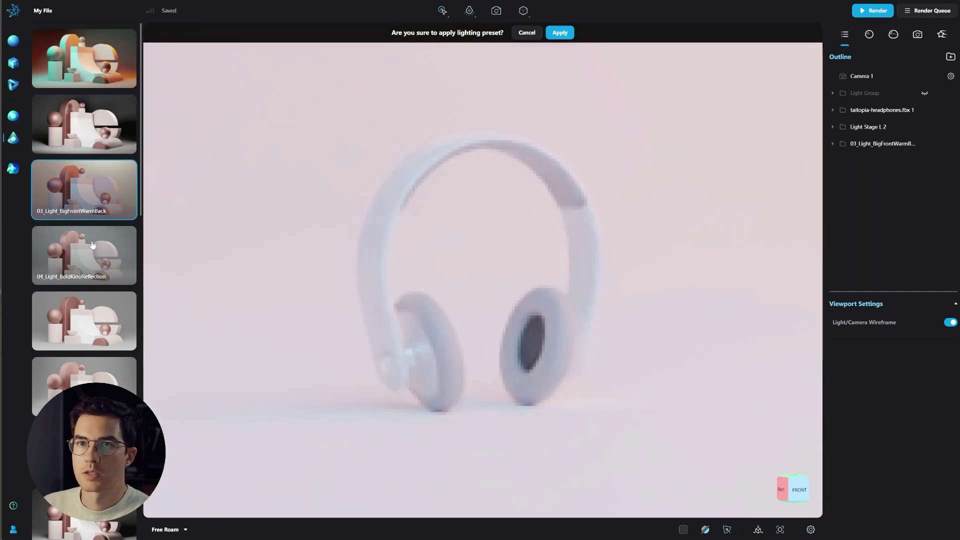
{"action": "scroll", "coordinate": [80, 280], "scroll_direction": "down", "scroll_amount": 10}
{"action": "left_click", "coordinate": [60, 330]}
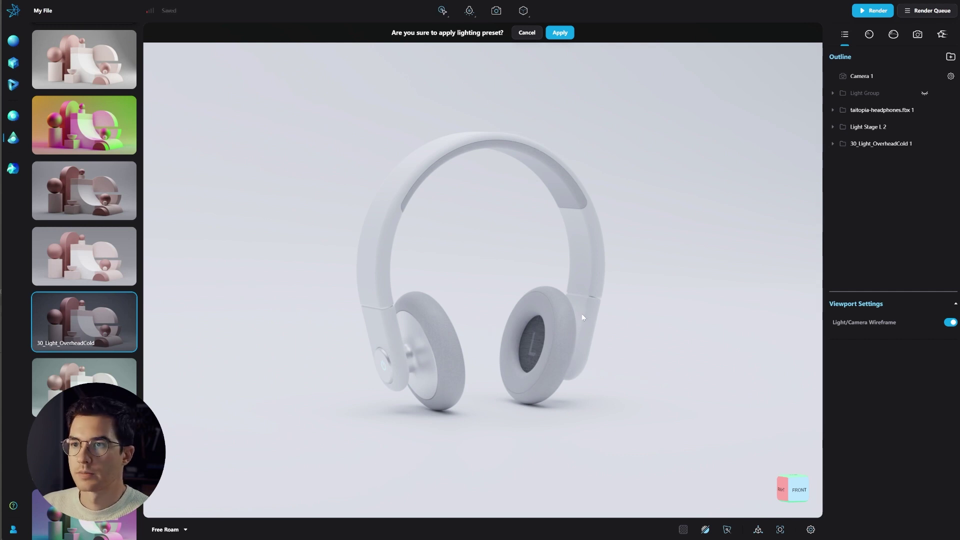
{"action": "left_click", "coordinate": [560, 33]}
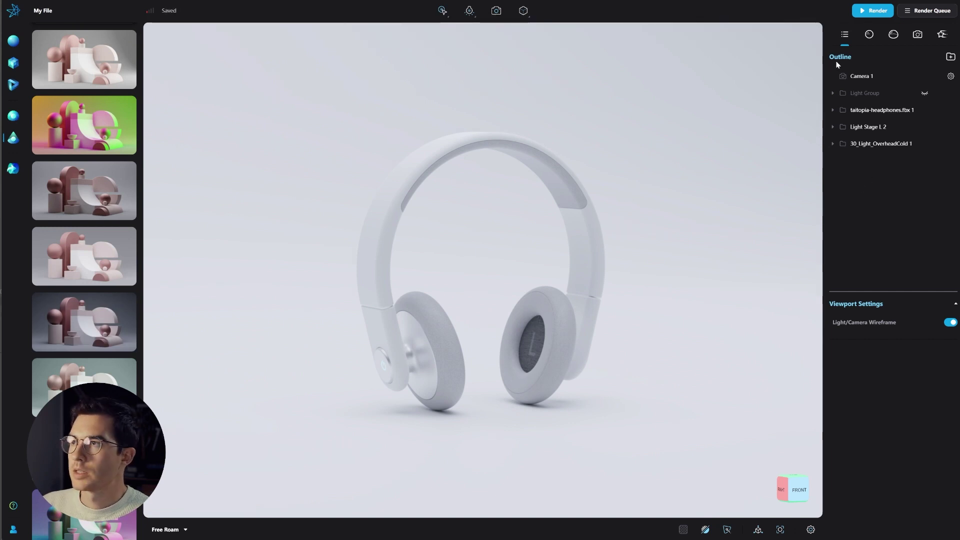
Compare the Light Group with the 30_Light_OverheadCold preset by swapping their visibility, then leave only the preset visible
{"action": "left_click", "coordinate": [832, 144]}
{"action": "left_click", "coordinate": [874, 150]}
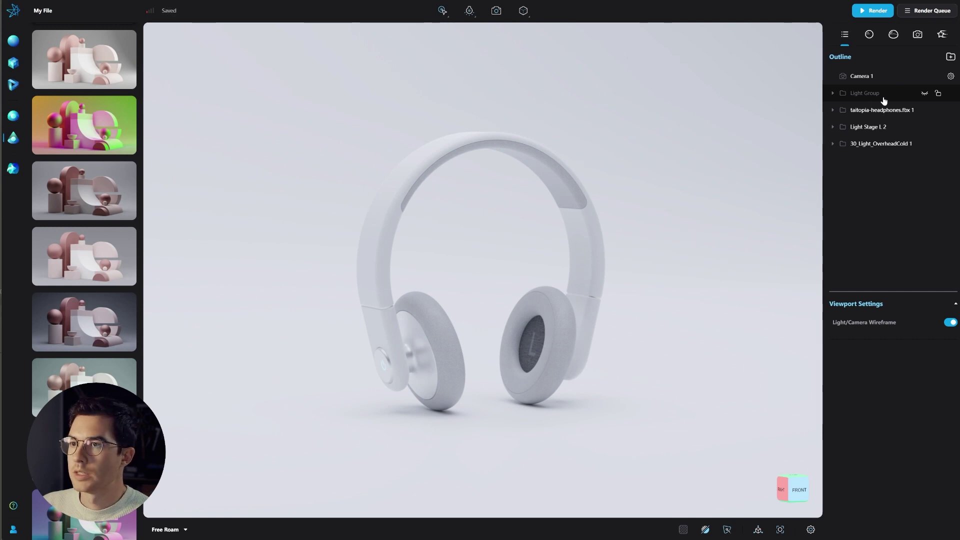
{"action": "left_click", "coordinate": [924, 94]}
{"action": "left_click", "coordinate": [925, 144]}
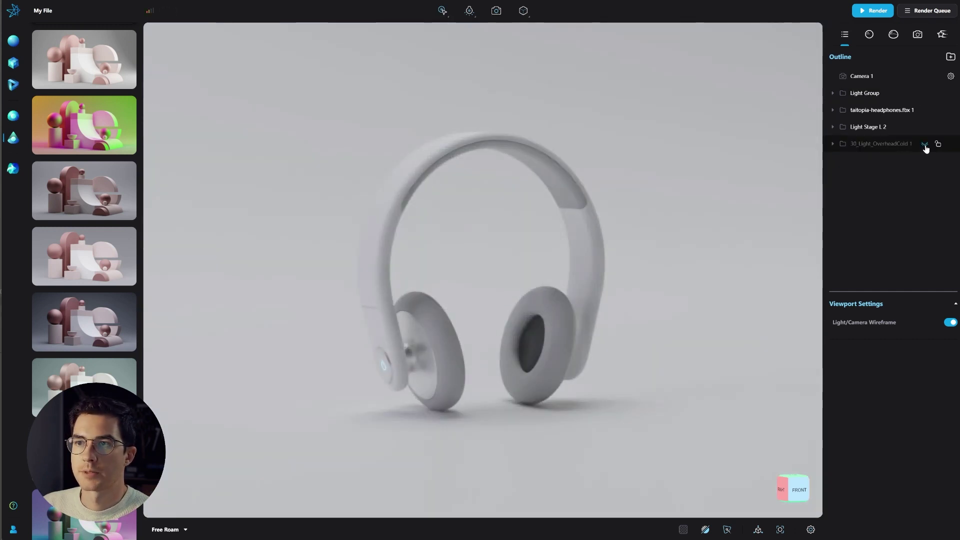
{"action": "left_click", "coordinate": [925, 144]}
{"action": "left_click", "coordinate": [924, 94]}
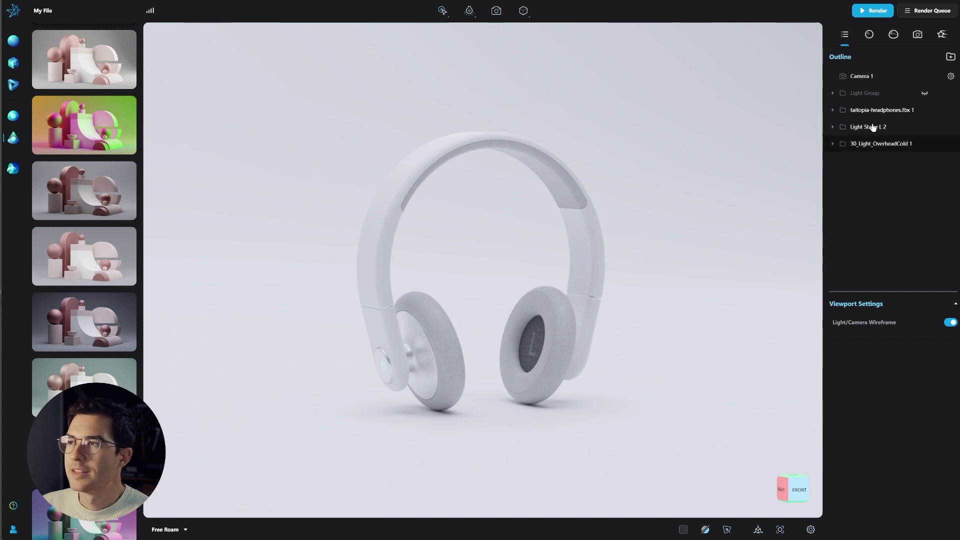
Add a second camera and set its image size to 1:1, 1920x1920
{"action": "left_click", "coordinate": [919, 39]}
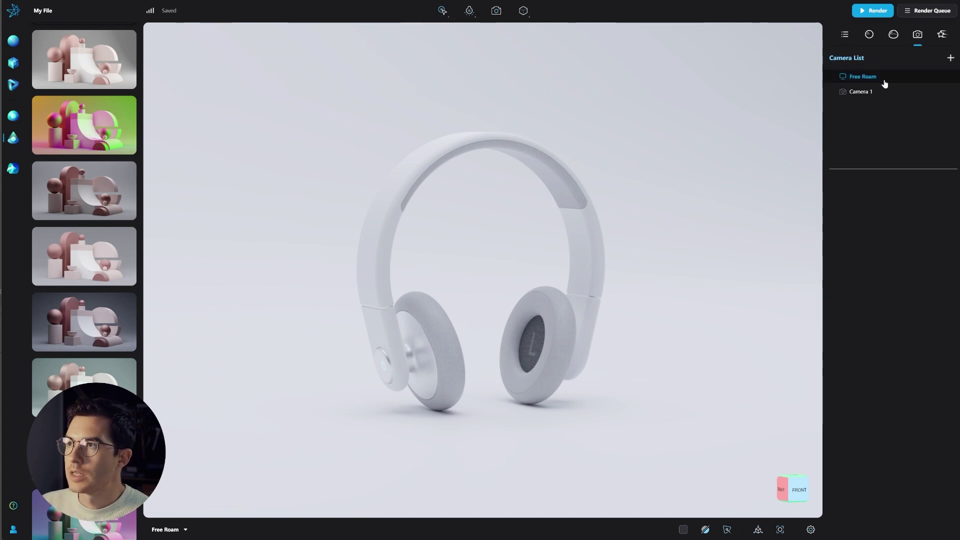
{"action": "left_click", "coordinate": [951, 58]}
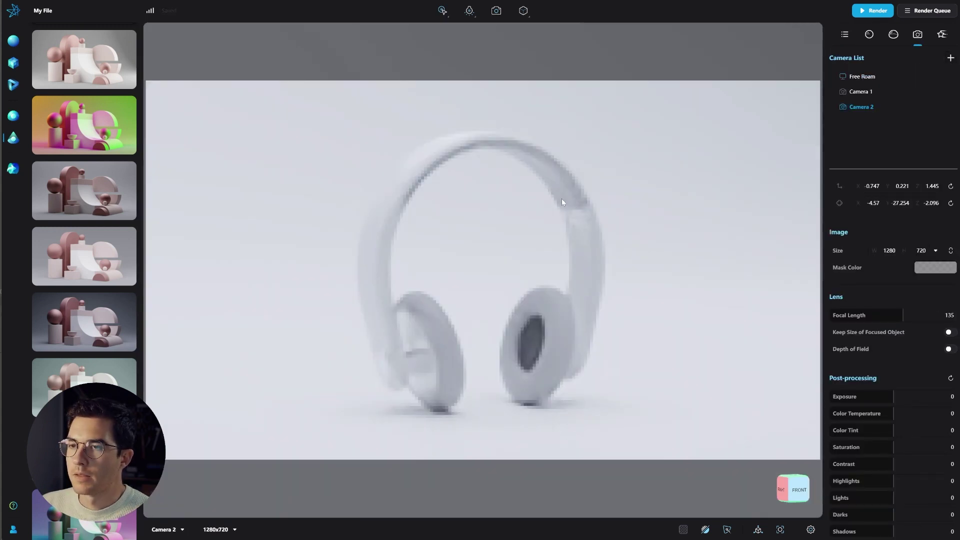
{"action": "left_click", "coordinate": [220, 529]}
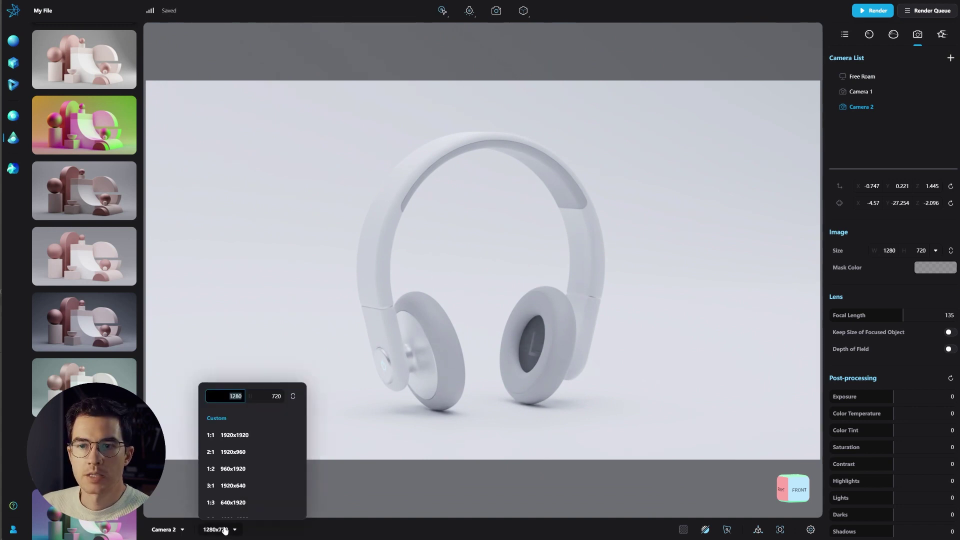
{"action": "left_click", "coordinate": [223, 436]}
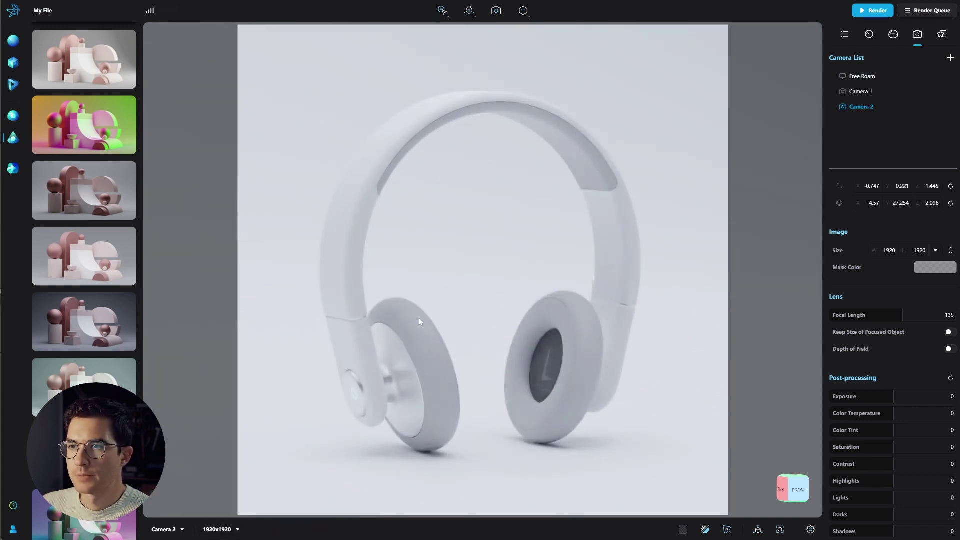
Reframe Camera 2 to a three-quarter view of the headphones, at about X -1.448, Y 0.201, Z 1.229
{"action": "scroll", "coordinate": [454, 312], "scroll_direction": "up", "scroll_amount": 2}
{"action": "scroll", "coordinate": [453, 313], "scroll_direction": "down", "scroll_amount": 2}
{"action": "middle_click_drag", "start_coordinate": [445, 332], "coordinate": [467, 331]}
{"action": "scroll", "coordinate": [467, 340], "scroll_direction": "down", "scroll_amount": 1}
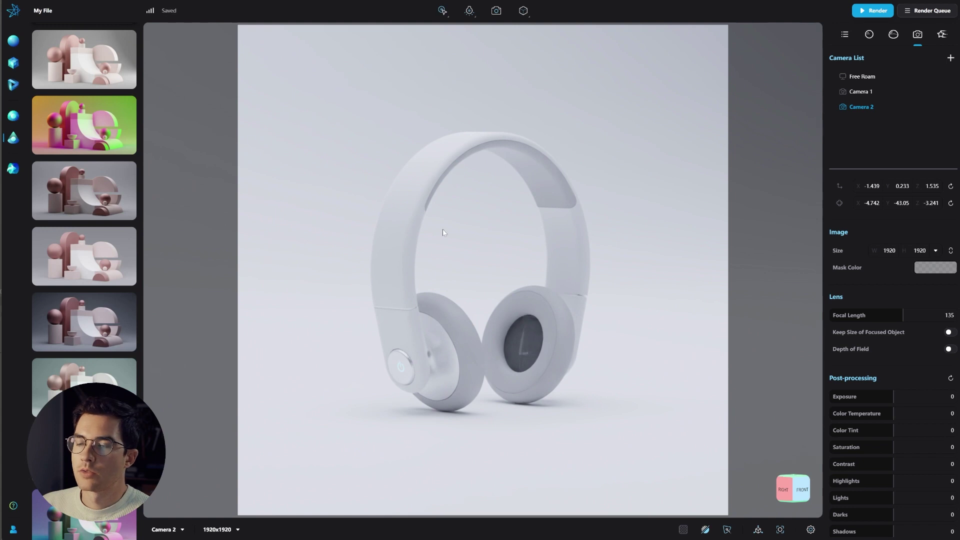
{"action": "left_click_drag", "start_coordinate": [458, 296], "coordinate": [474, 301]}
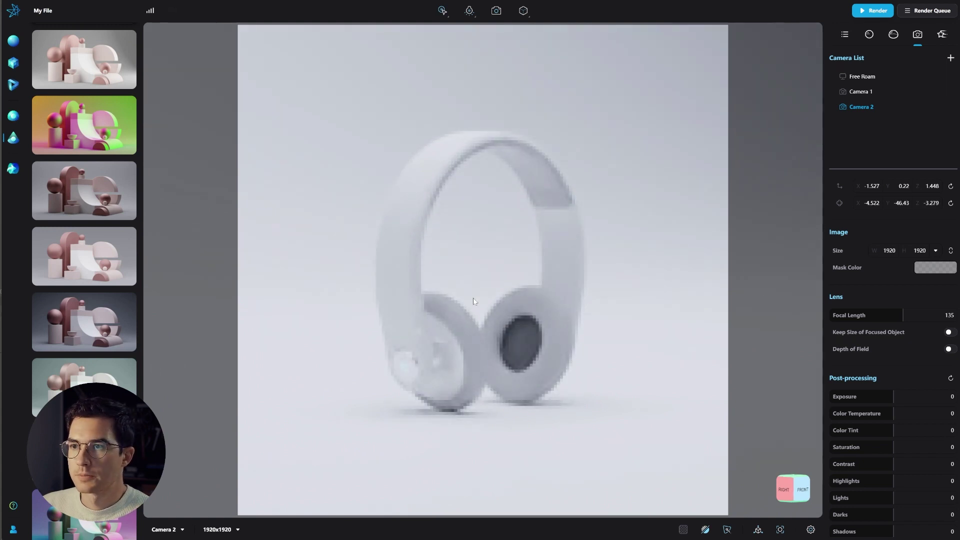
Raise the headphones off the stage to about Y 0.067 and tilt them to about -21.59 degrees around X and 2.4 around Y
{"action": "left_click", "coordinate": [845, 34]}
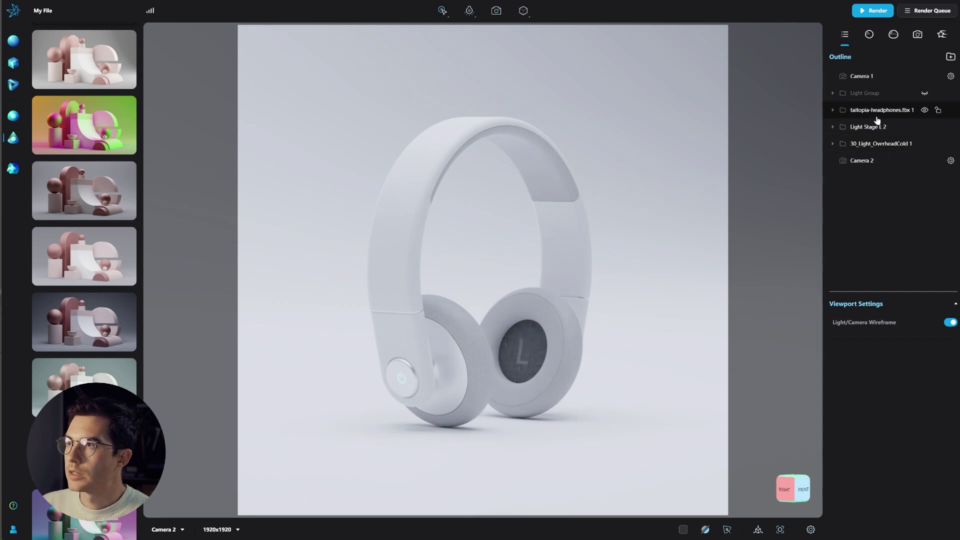
{"action": "left_click", "coordinate": [875, 113]}
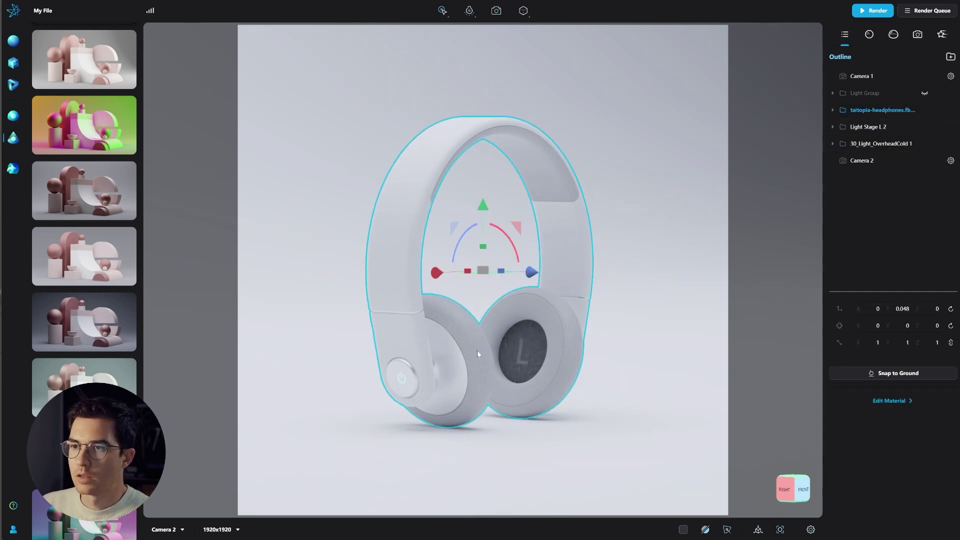
{"action": "left_click_drag", "start_coordinate": [484, 208], "coordinate": [485, 185]}
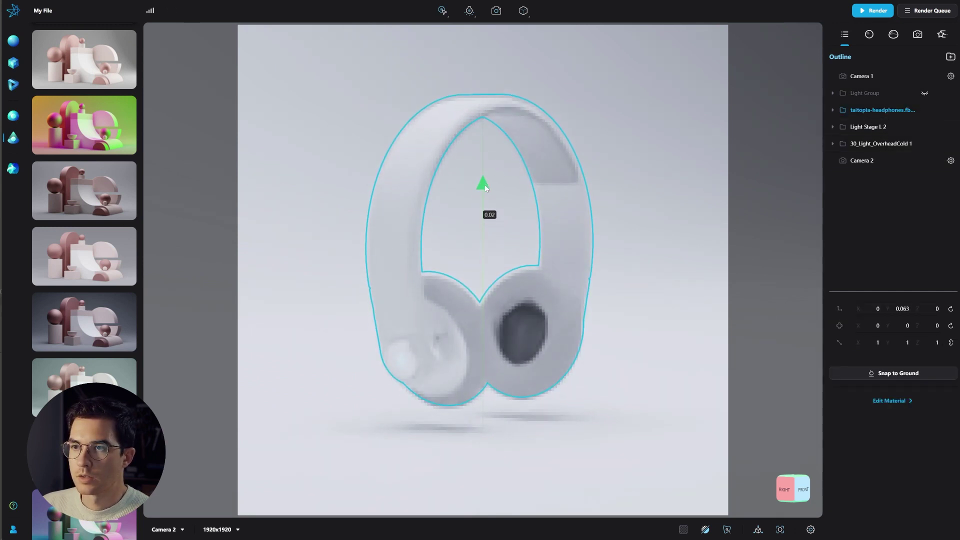
{"action": "left_click_drag", "start_coordinate": [508, 220], "coordinate": [486, 239]}
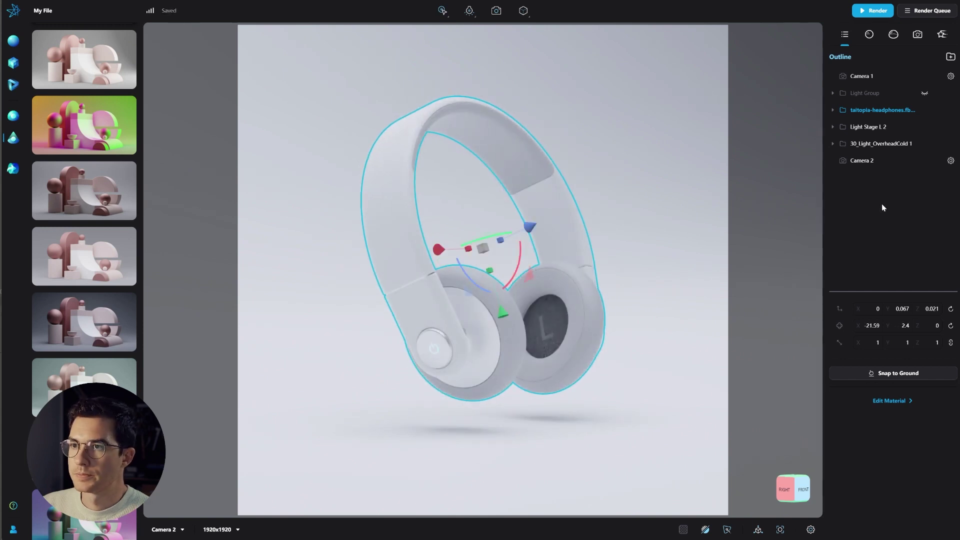
Enable depth of field on Camera 2, focus it on the ear cup with the power button and set the F-stop to about 4.673
{"action": "left_click", "coordinate": [865, 160]}
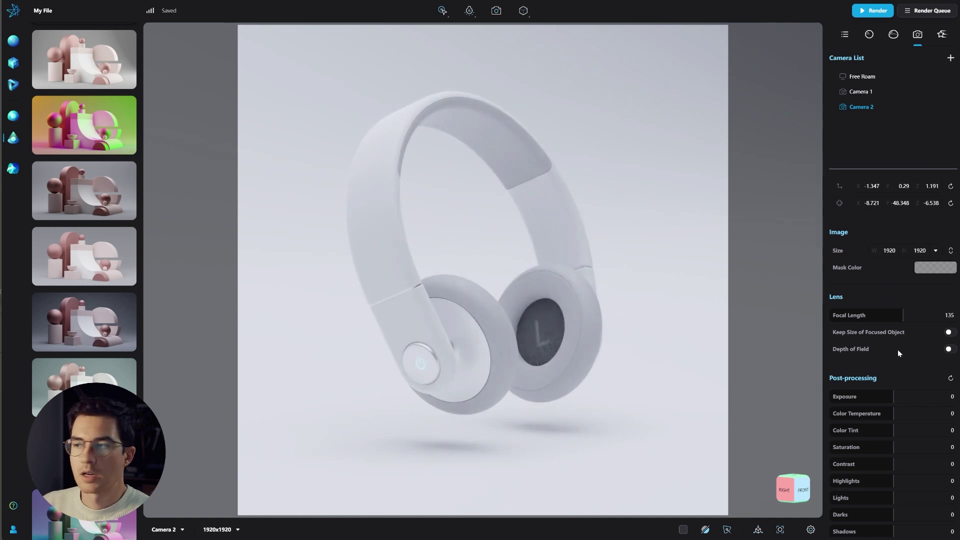
{"action": "left_click", "coordinate": [949, 350]}
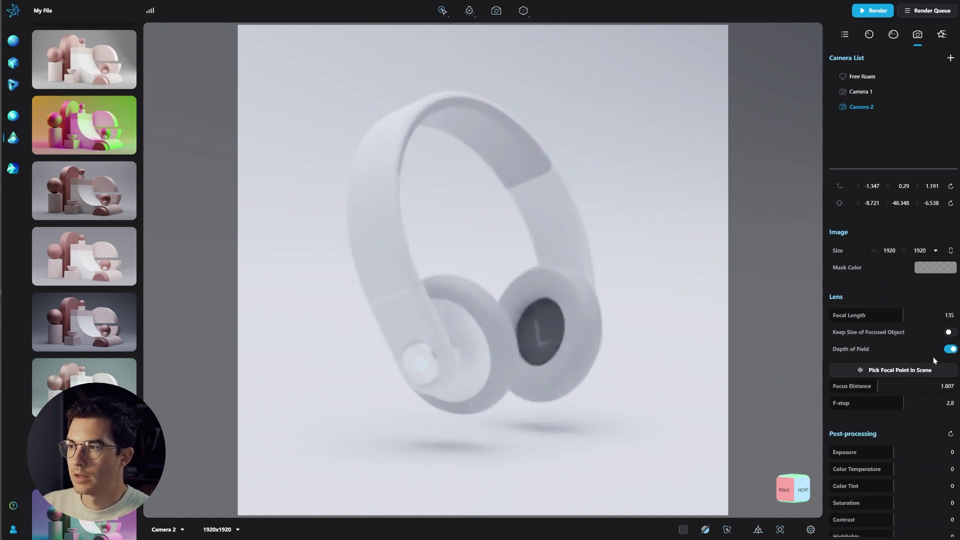
{"action": "left_click", "coordinate": [888, 370]}
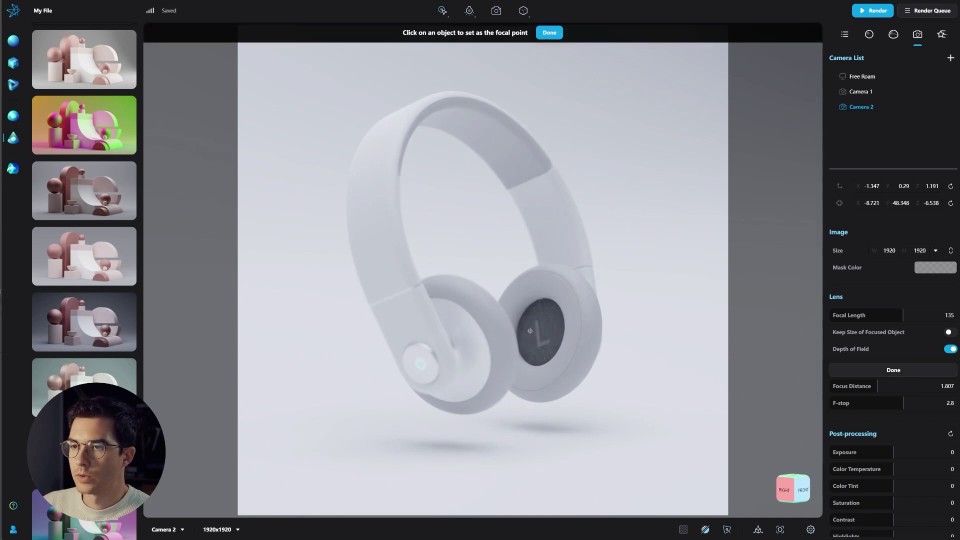
{"action": "left_click", "coordinate": [481, 351]}
{"action": "left_click", "coordinate": [550, 33]}
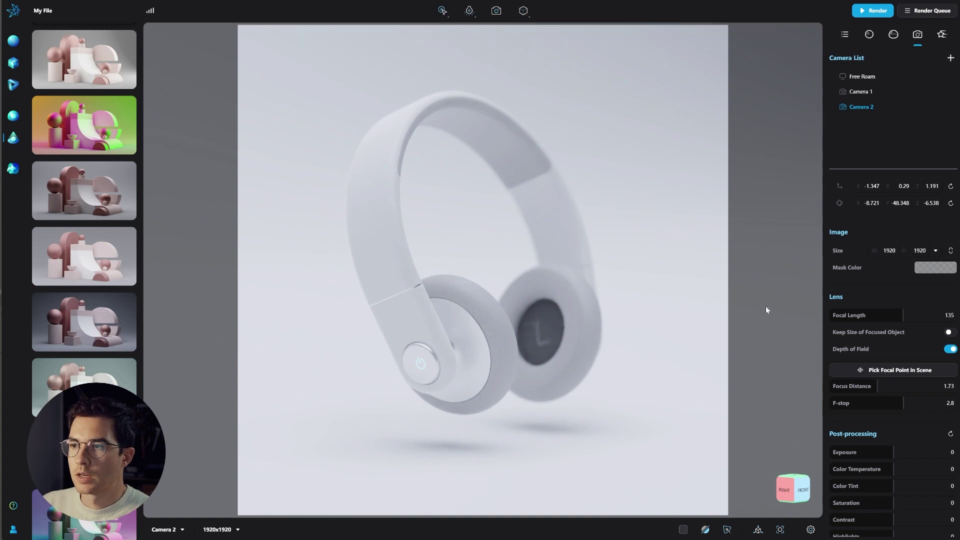
{"action": "mouse_move", "coordinate": [907, 404]}
{"action": "left_mouse_down"}
{"action": "mouse_move", "coordinate": [898, 403]}
{"action": "mouse_move", "coordinate": [920, 404]}
{"action": "mouse_move", "coordinate": [864, 403]}
{"action": "mouse_move", "coordinate": [913, 403]}
{"action": "left_mouse_up"}
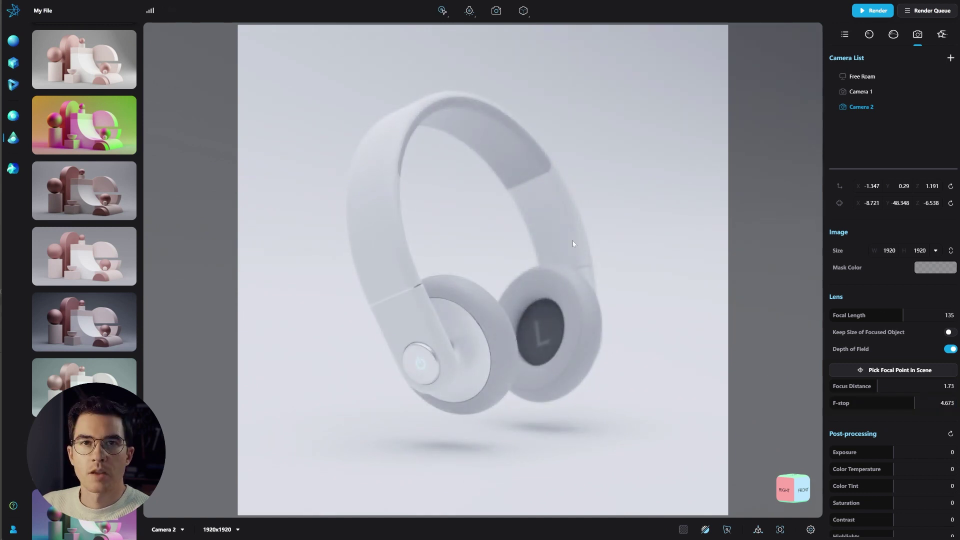
Name the Camera 2 image render headphones-1, set its resolution to 2X (3840 x 3840) and add it to the render queue
{"action": "left_click", "coordinate": [863, 15]}
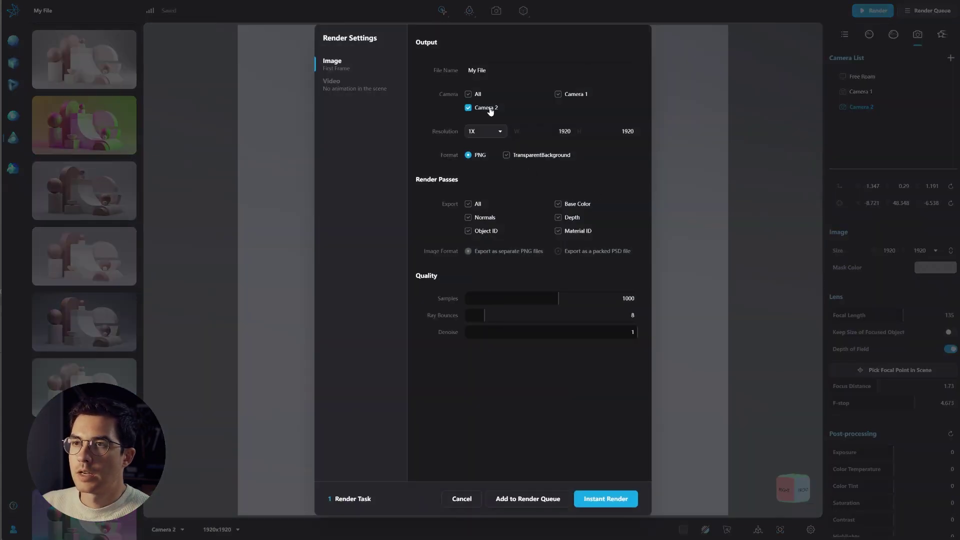
{"action": "left_click", "coordinate": [476, 70]}
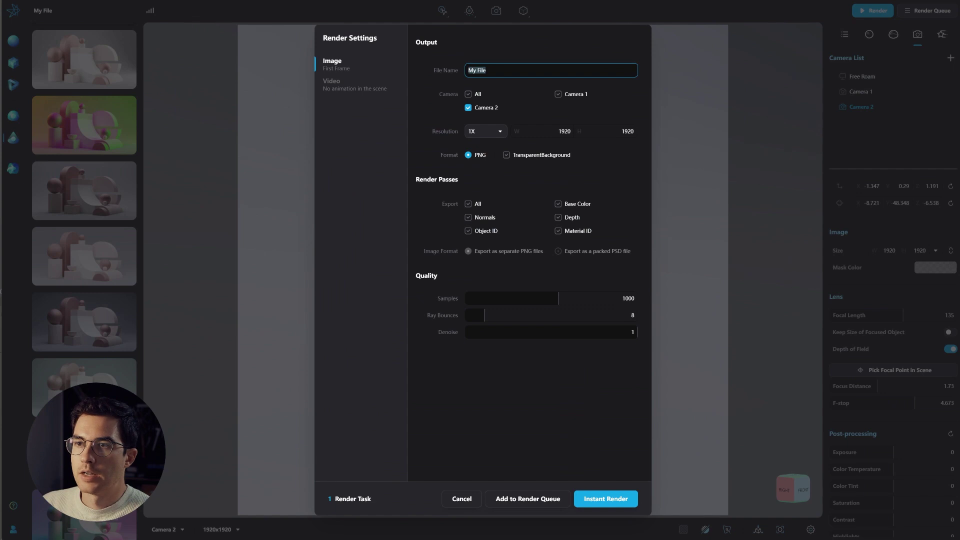
{"action": "type", "text": "headphones-1"}
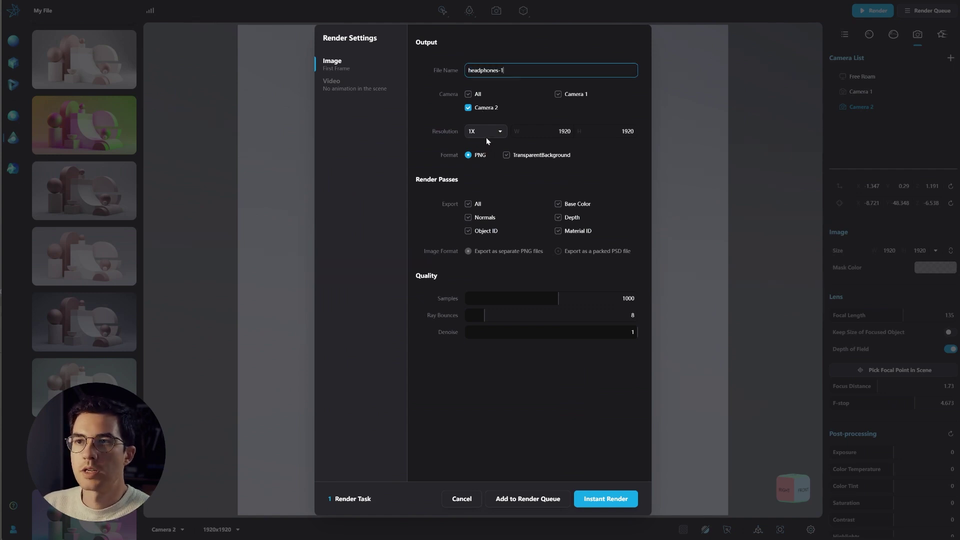
{"action": "left_click", "coordinate": [497, 131]}
{"action": "left_click", "coordinate": [475, 148]}
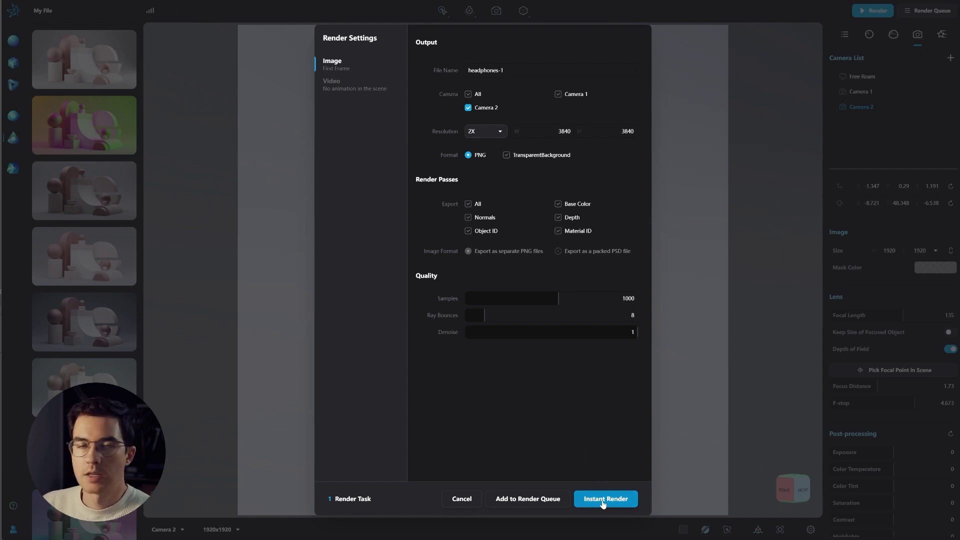
{"action": "left_click", "coordinate": [520, 500]}
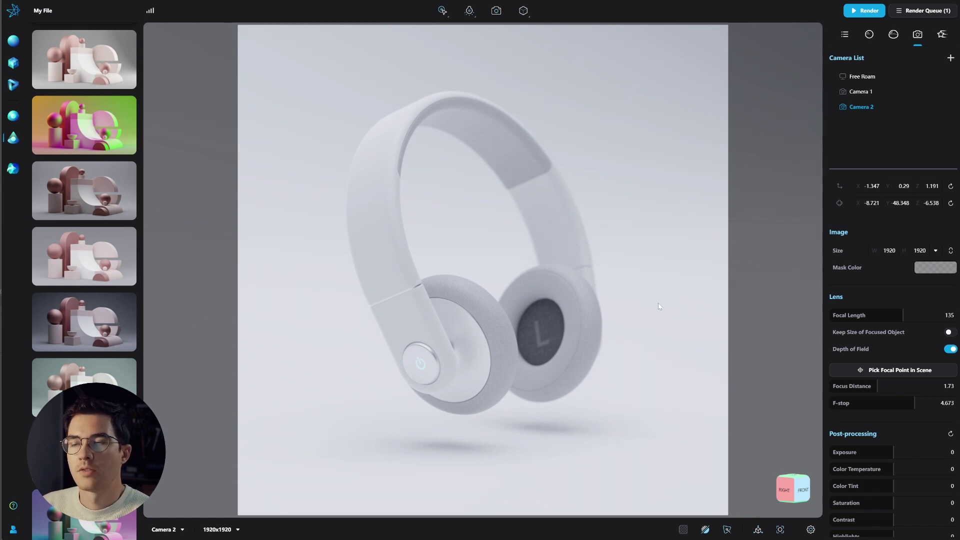
Browse the model library to the Rock models of the Nature category
{"action": "left_click", "coordinate": [13, 62]}
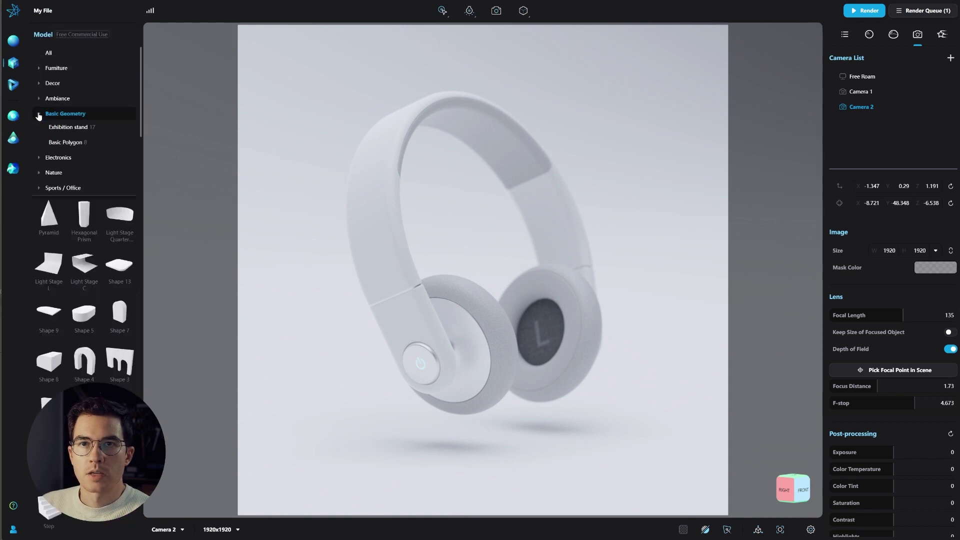
{"action": "left_click", "coordinate": [75, 114]}
{"action": "scroll", "coordinate": [51, 100], "scroll_direction": "down", "scroll_amount": 1}
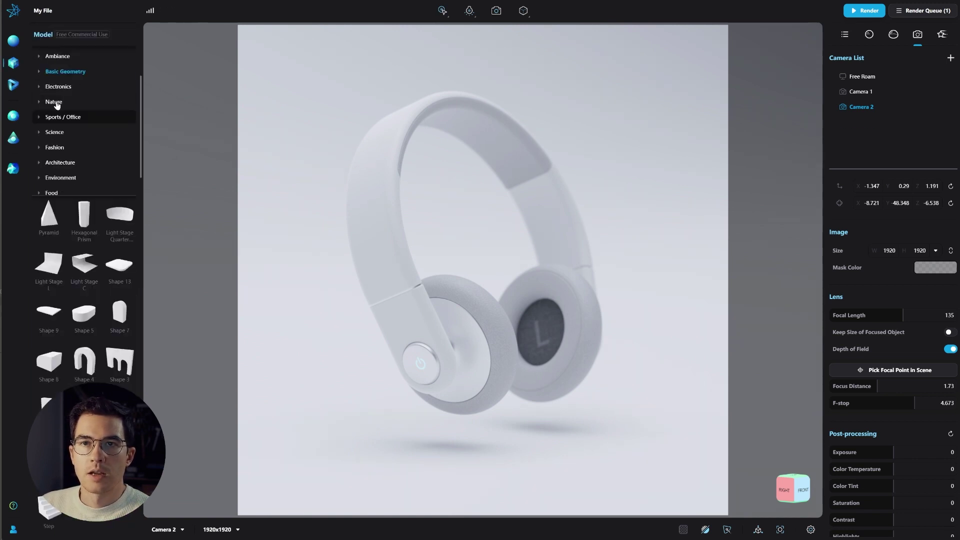
{"action": "left_click", "coordinate": [50, 101]}
{"action": "left_click", "coordinate": [40, 102]}
{"action": "left_click", "coordinate": [40, 102]}
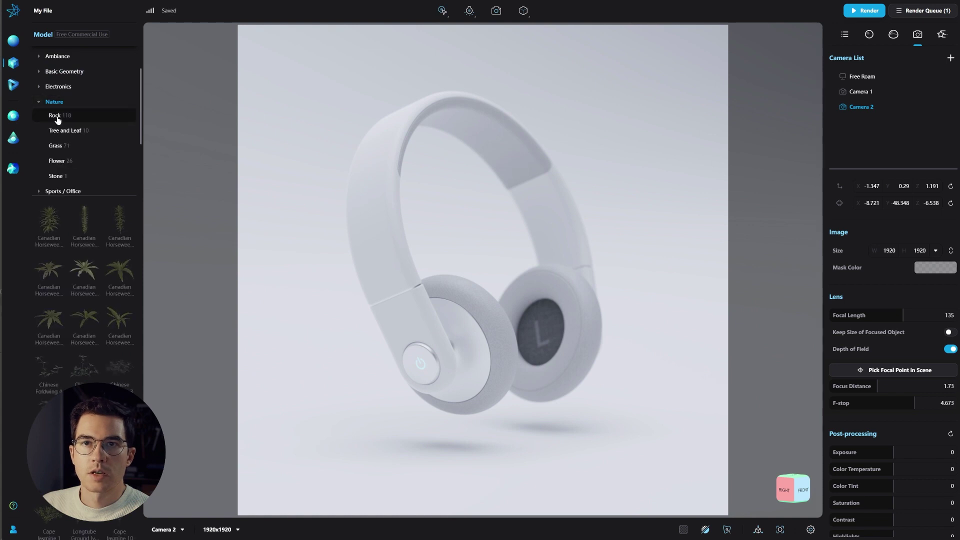
{"action": "left_click", "coordinate": [57, 118]}
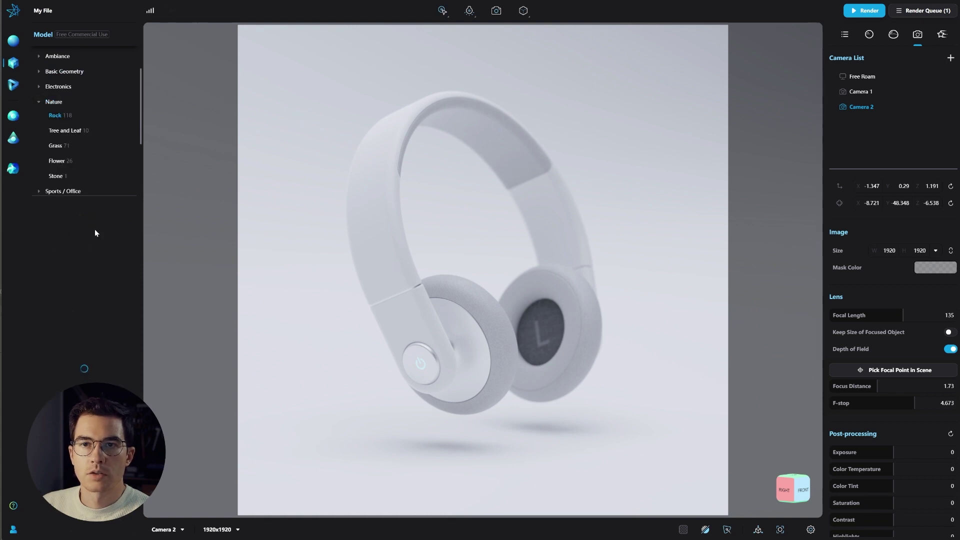
Add the Sand Beach Stone_2 model to the scene around the headphones and lower it to about Y -0.101
{"action": "scroll", "coordinate": [79, 273], "scroll_direction": "down", "scroll_amount": 1}
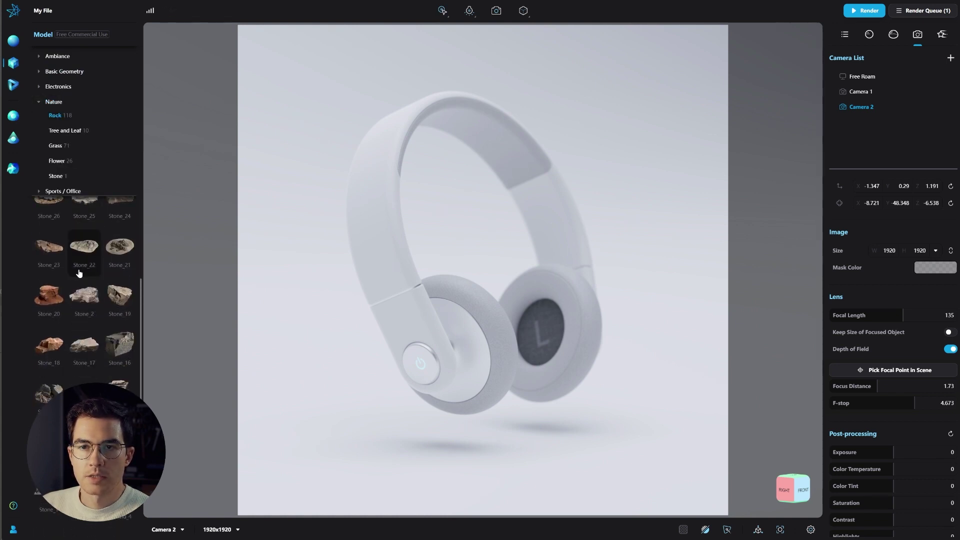
{"action": "scroll", "coordinate": [85, 315], "scroll_direction": "down", "scroll_amount": 2}
{"action": "scroll", "coordinate": [88, 326], "scroll_direction": "down", "scroll_amount": 2}
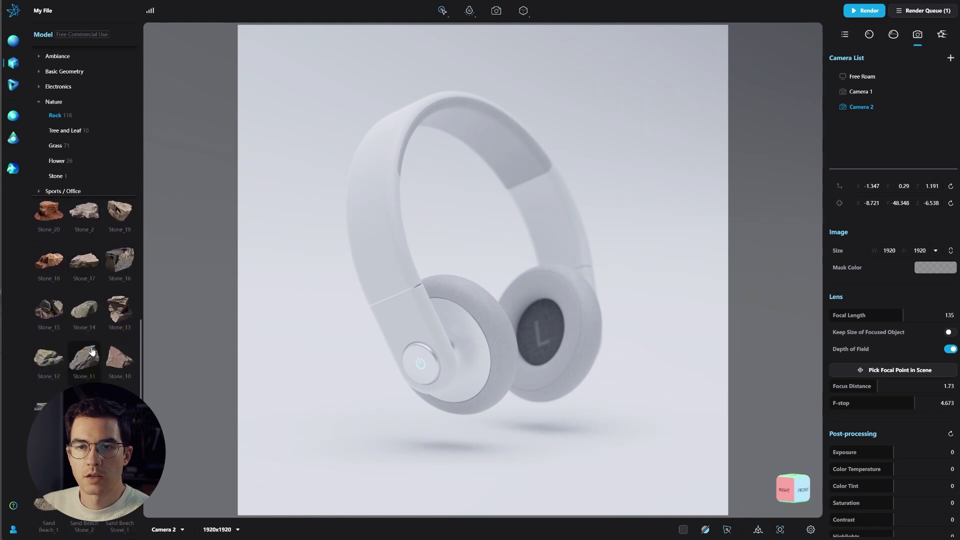
{"action": "mouse_move", "coordinate": [84, 367]}
{"action": "scroll", "coordinate": [80, 370], "scroll_direction": "down", "scroll_amount": 3}
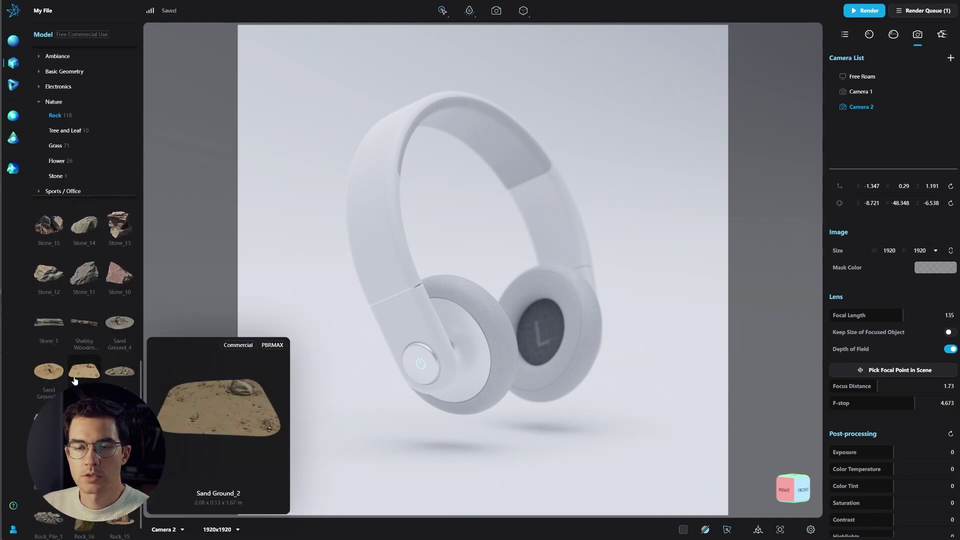
{"action": "scroll", "coordinate": [52, 390], "scroll_direction": "down", "scroll_amount": 4}
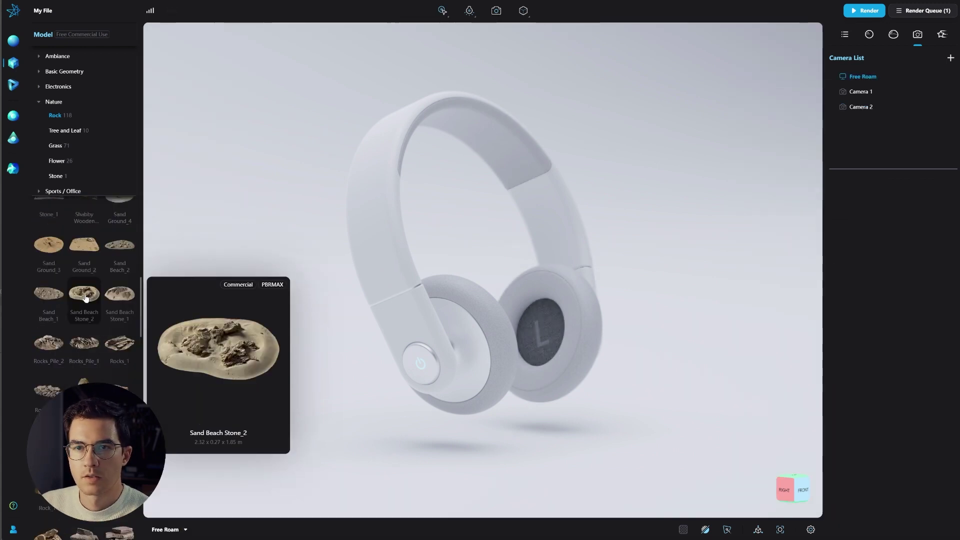
{"action": "left_click", "coordinate": [85, 298]}
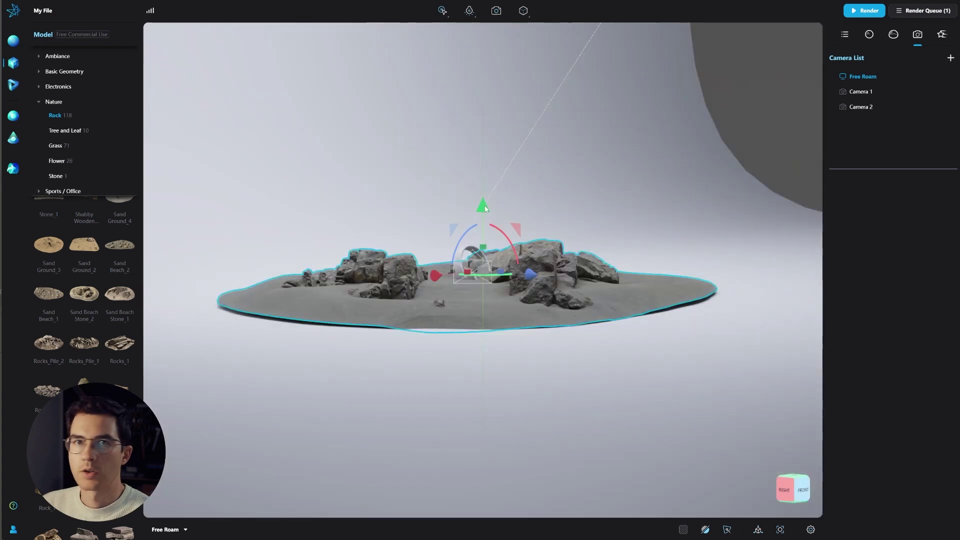
{"action": "left_click_drag", "start_coordinate": [483, 205], "coordinate": [486, 233]}
{"action": "left_click_drag", "start_coordinate": [486, 233], "coordinate": [486, 229]}
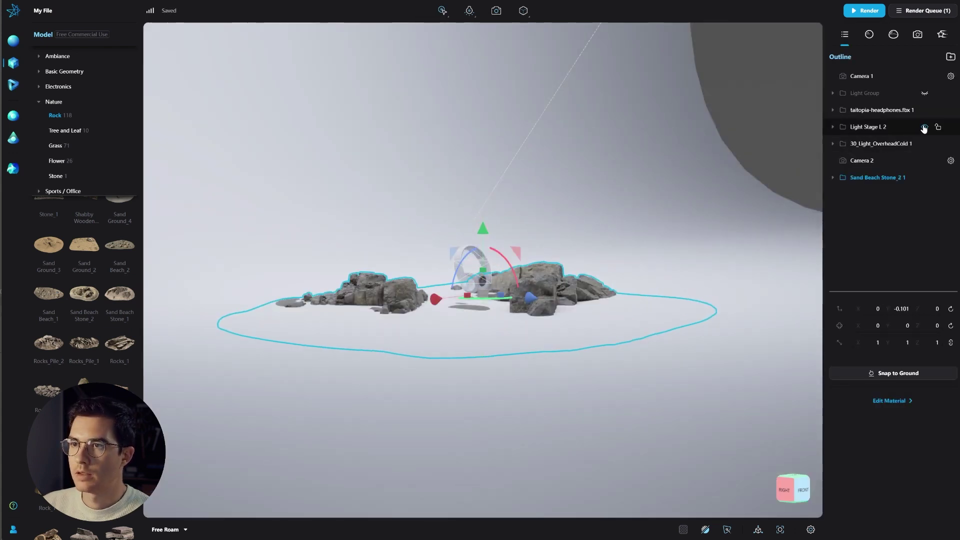
Hide the light stage and add a third camera closely framing the headphones between the rocks
{"action": "left_click", "coordinate": [924, 128]}
{"action": "left_click_drag", "start_coordinate": [649, 227], "coordinate": [477, 343]}
{"action": "scroll", "coordinate": [500, 300], "scroll_direction": "up", "scroll_amount": 5}
{"action": "left_click", "coordinate": [642, 138]}
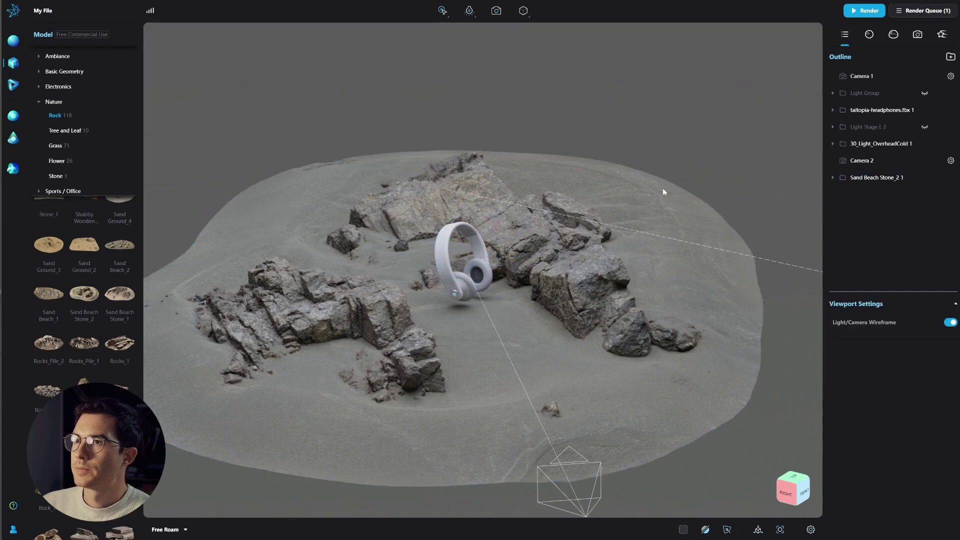
{"action": "left_click", "coordinate": [918, 34]}
{"action": "left_click", "coordinate": [950, 59]}
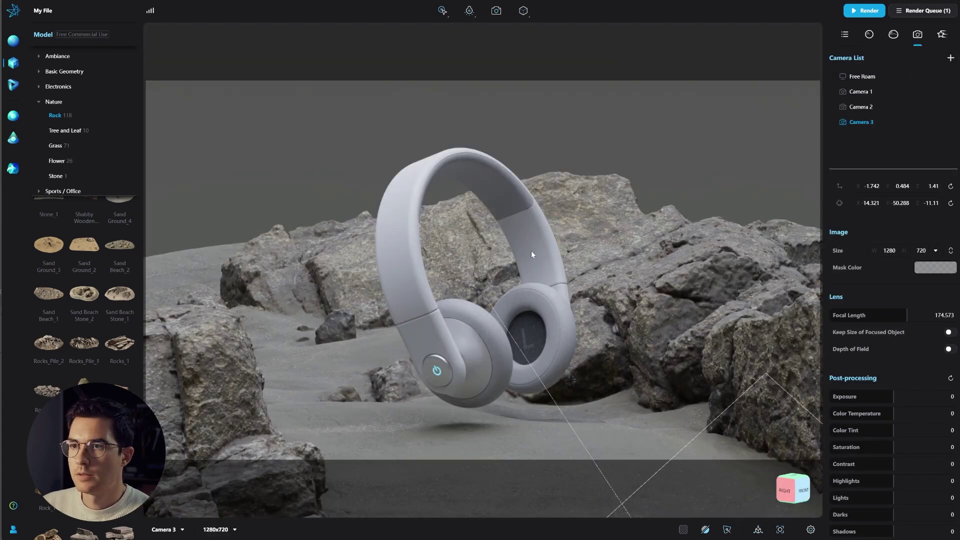
Hide the 30_Light_OverheadCold lighting preset in the scene
{"action": "left_click", "coordinate": [893, 34]}
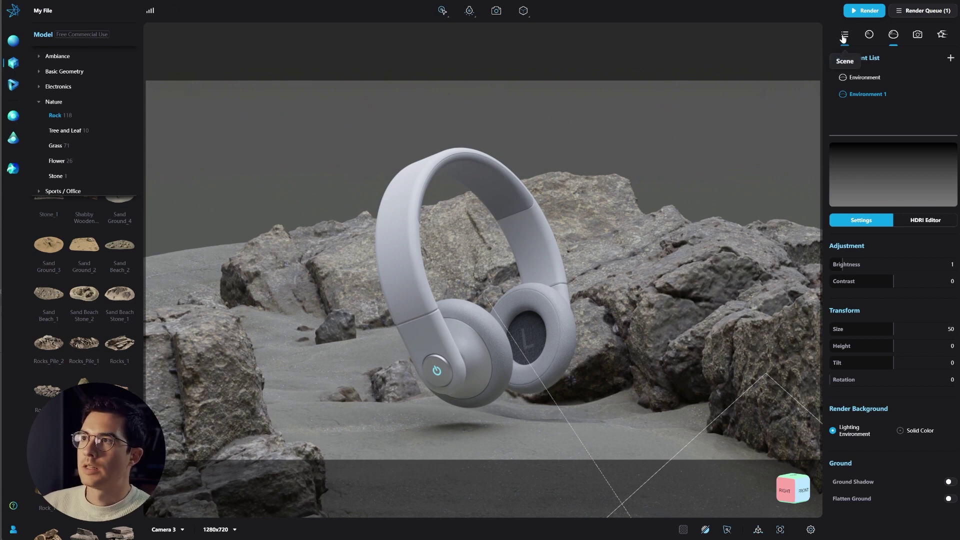
{"action": "left_click", "coordinate": [844, 35]}
{"action": "left_click", "coordinate": [925, 144]}
Light the scene with the outdoor Qwantani environment and turn off its ground shadow
{"action": "left_click", "coordinate": [894, 34]}
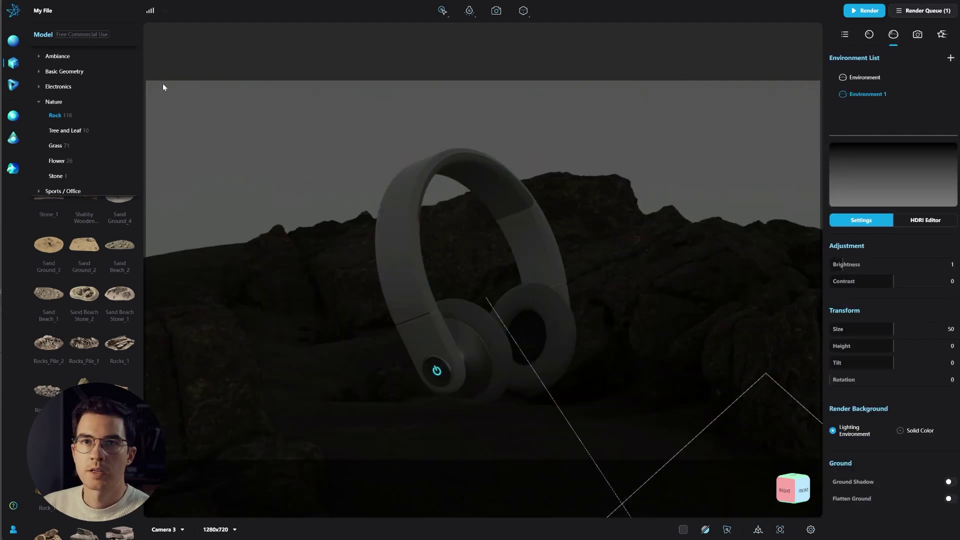
{"action": "left_click", "coordinate": [13, 115]}
{"action": "left_click", "coordinate": [46, 68]}
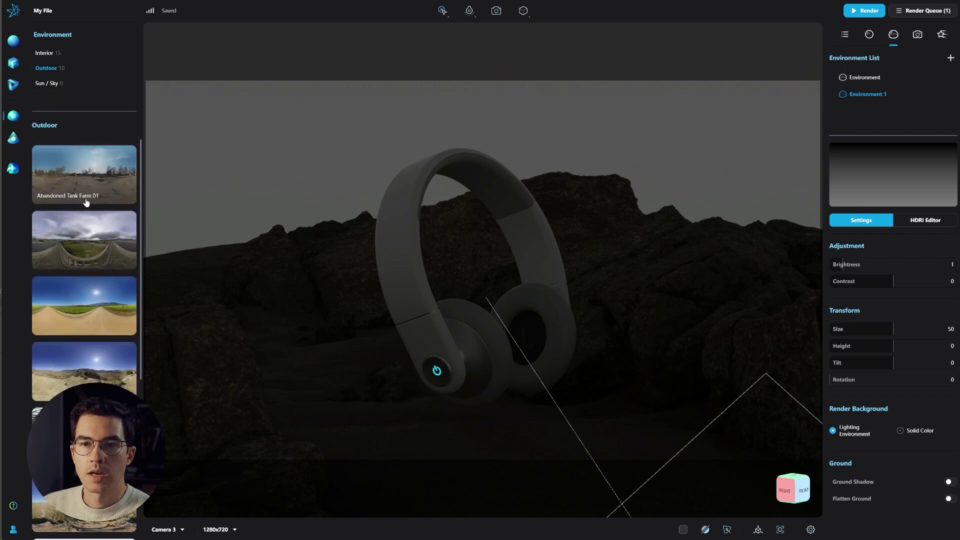
{"action": "scroll", "coordinate": [64, 285], "scroll_direction": "down", "scroll_amount": 2}
{"action": "left_click_drag", "start_coordinate": [65, 290], "coordinate": [443, 293]}
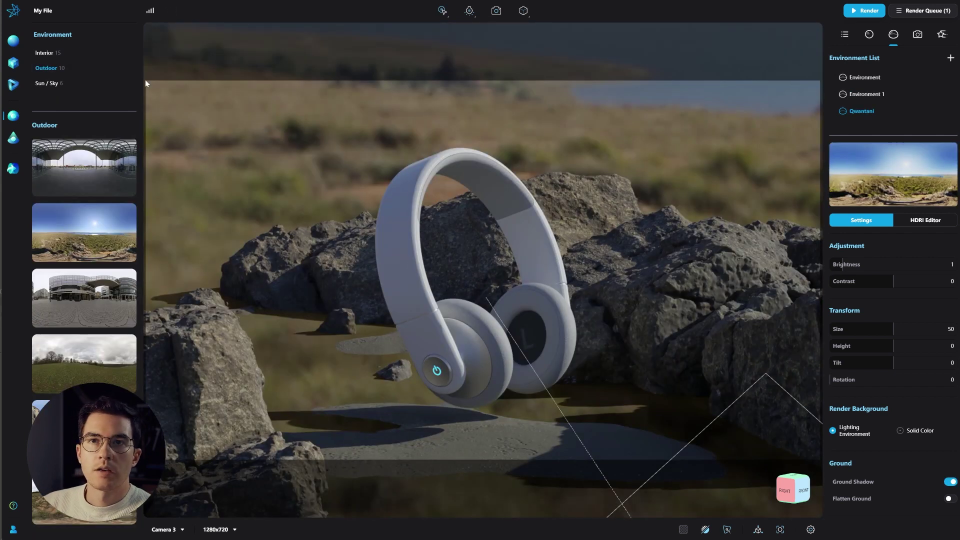
{"action": "left_click", "coordinate": [950, 482]}
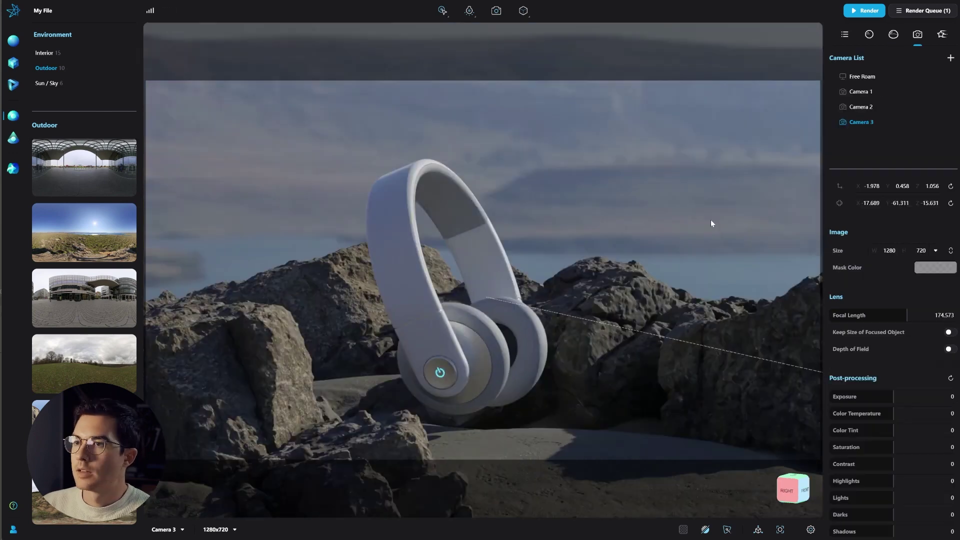
Reframe Camera 3 to a lower view of the headphones, at about X -1.68, Y 0.377, Z 0.968
{"action": "middle_click_drag", "start_coordinate": [710, 220], "coordinate": [629, 252]}
{"action": "scroll", "coordinate": [622, 272], "scroll_direction": "down", "scroll_amount": 1}
{"action": "scroll", "coordinate": [628, 278], "scroll_direction": "up", "scroll_amount": 5}
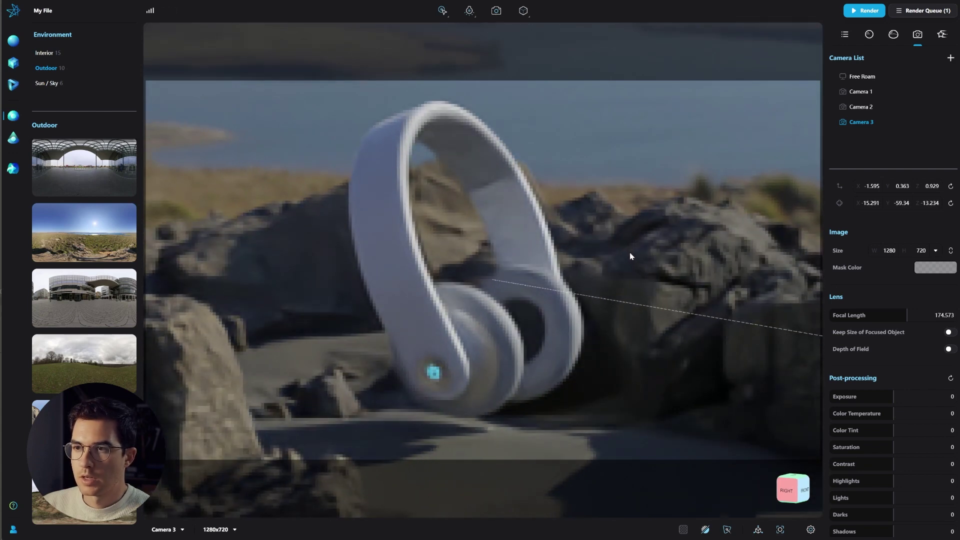
{"action": "scroll", "coordinate": [629, 254], "scroll_direction": "down", "scroll_amount": 1}
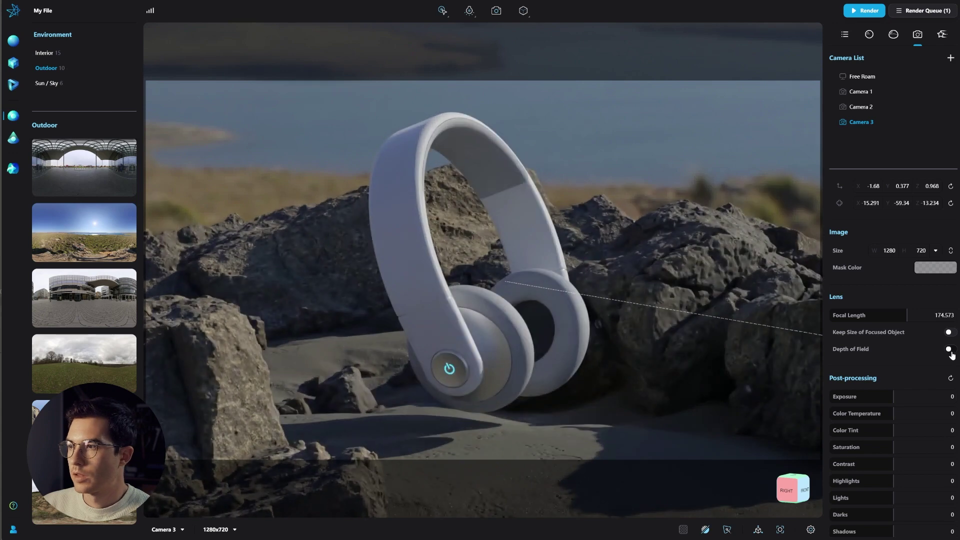
Enable depth of field on Camera 3 and set its focal point on the headphones
{"action": "left_click", "coordinate": [948, 349]}
{"action": "left_click", "coordinate": [850, 370]}
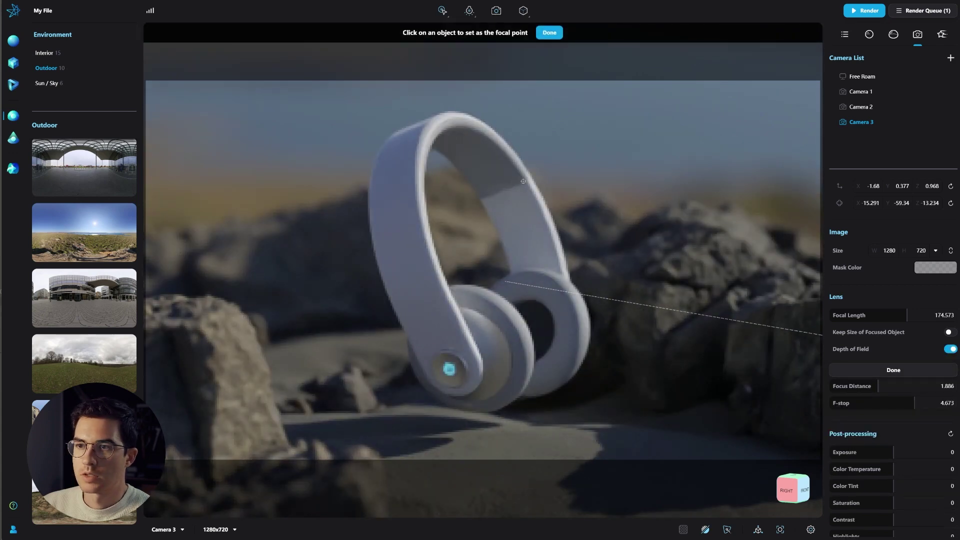
{"action": "left_click", "coordinate": [550, 33]}
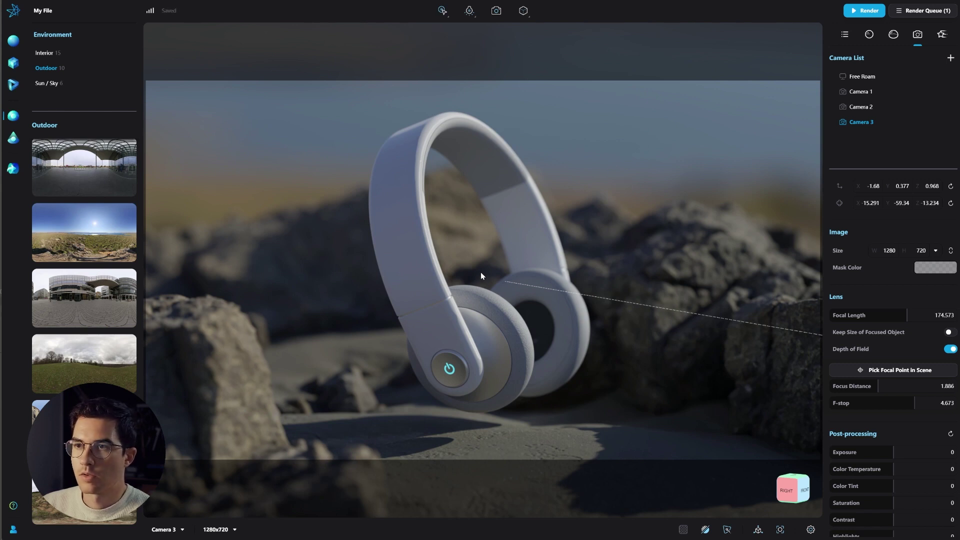
Rotate the Qwantani environment to about 208.421 and reframe Camera 3 to about X -1.773, Y 0.458, Z 1.184
{"action": "left_click", "coordinate": [893, 34]}
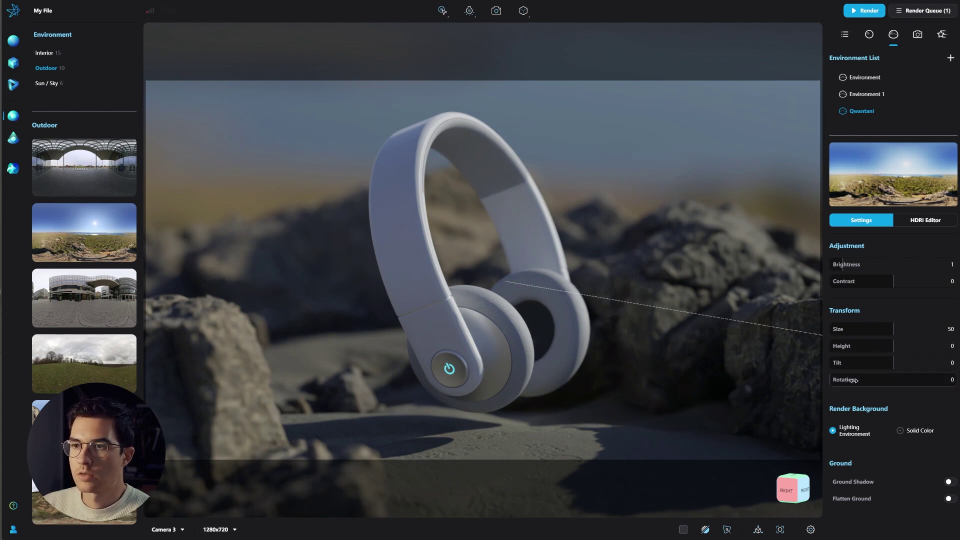
{"action": "left_click_drag", "start_coordinate": [855, 380], "coordinate": [652, 291]}
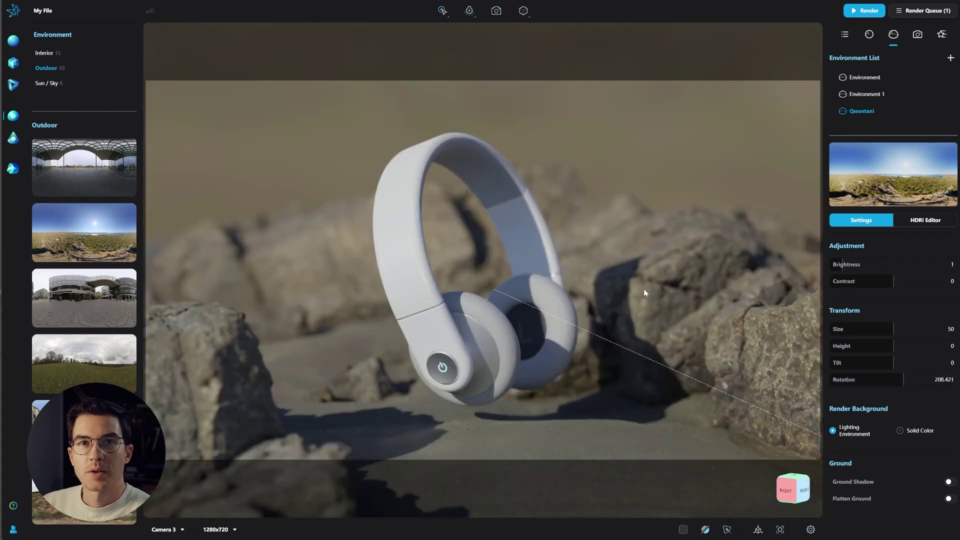
Lock Camera 3 and Camera 2 to preserve their views
{"action": "left_click", "coordinate": [917, 34]}
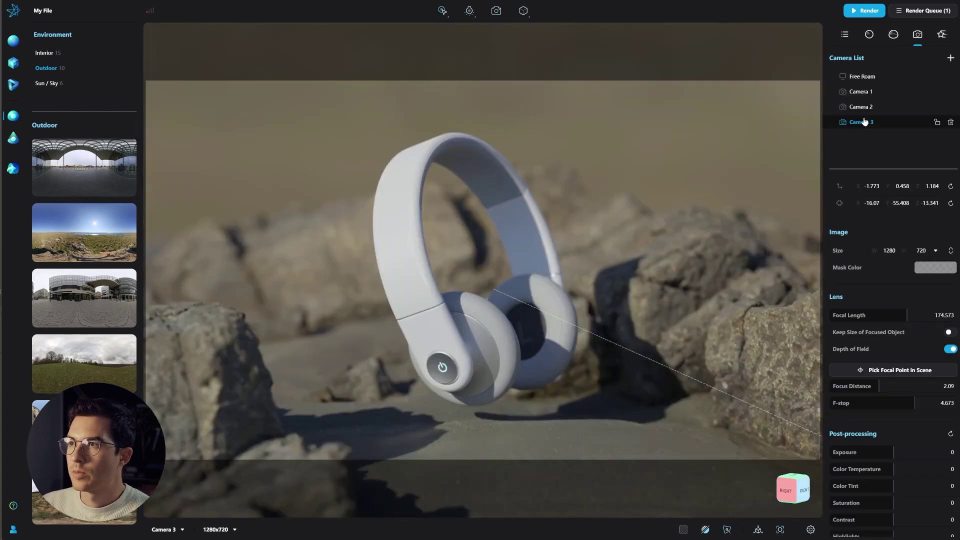
{"action": "left_click", "coordinate": [937, 122]}
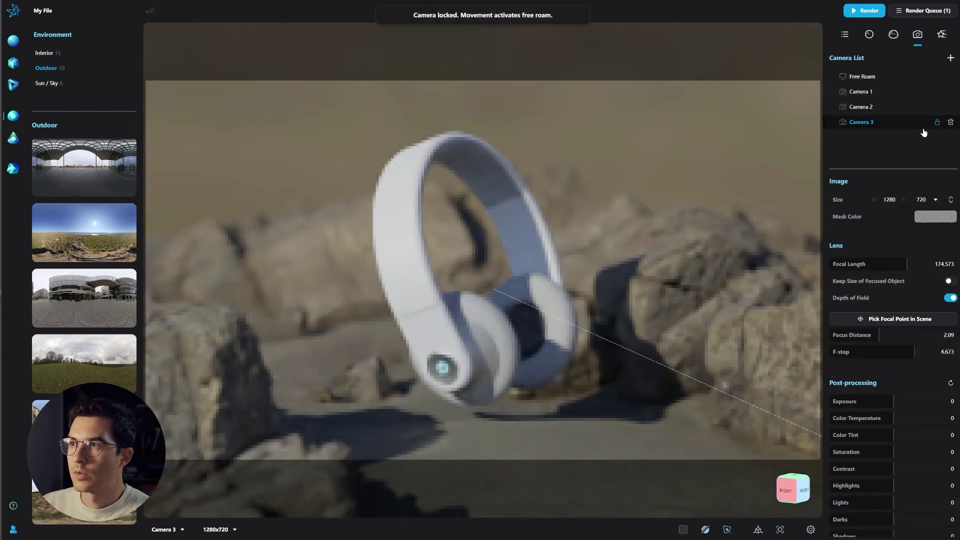
{"action": "left_click", "coordinate": [937, 107]}
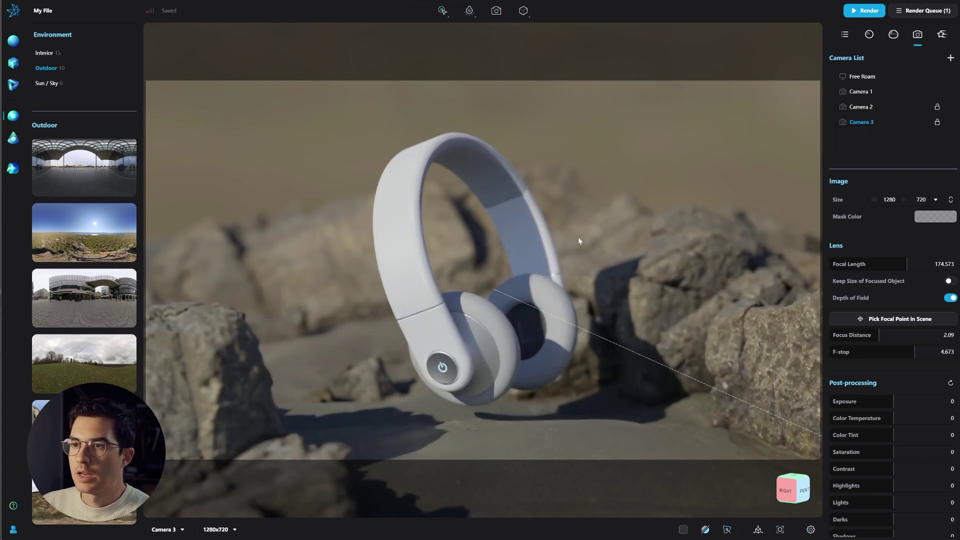
Look around the headphones and rocks in free roam and return to the Camera 3 view
{"action": "middle_click_drag", "start_coordinate": [455, 252], "coordinate": [472, 302]}
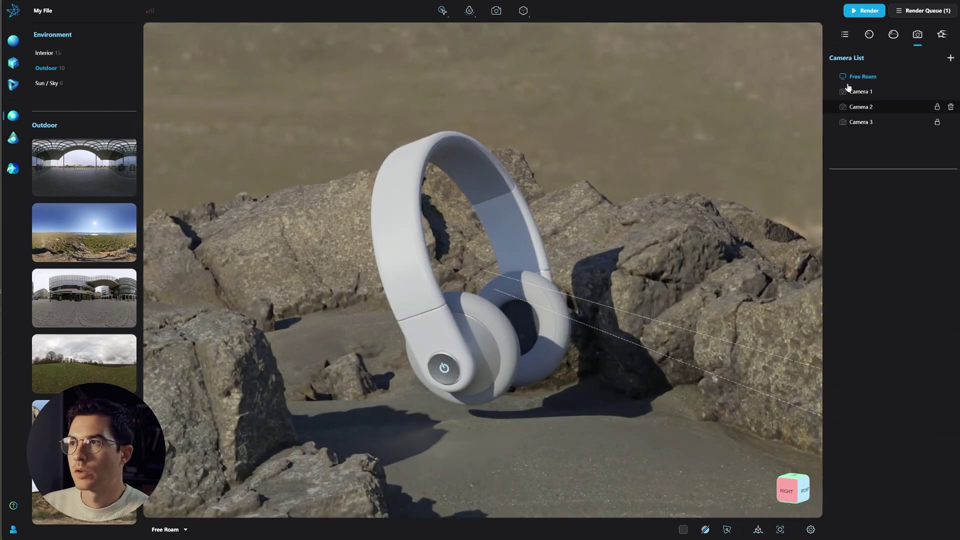
{"action": "scroll", "coordinate": [472, 275], "scroll_direction": "down", "scroll_amount": 5}
{"action": "middle_click_drag", "start_coordinate": [472, 275], "coordinate": [616, 344]}
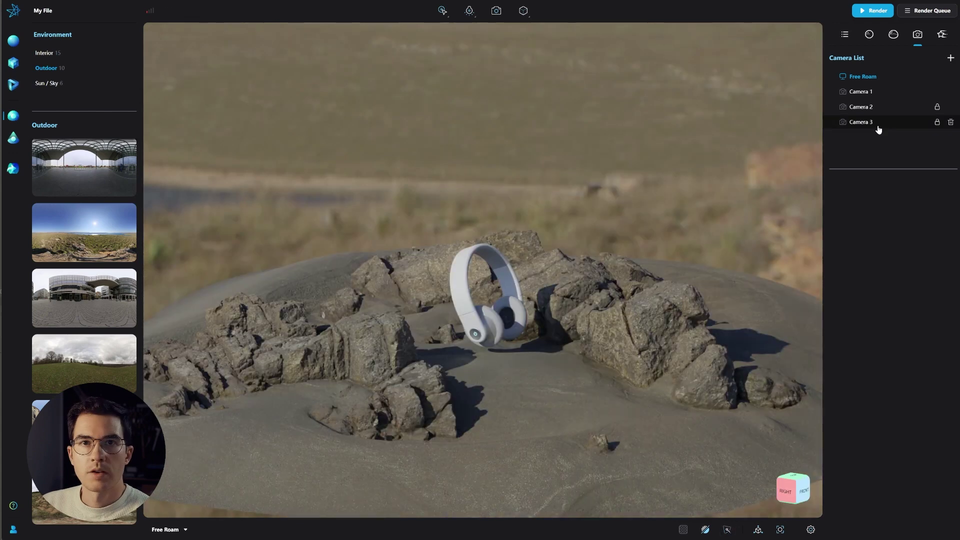
{"action": "left_click", "coordinate": [861, 122]}
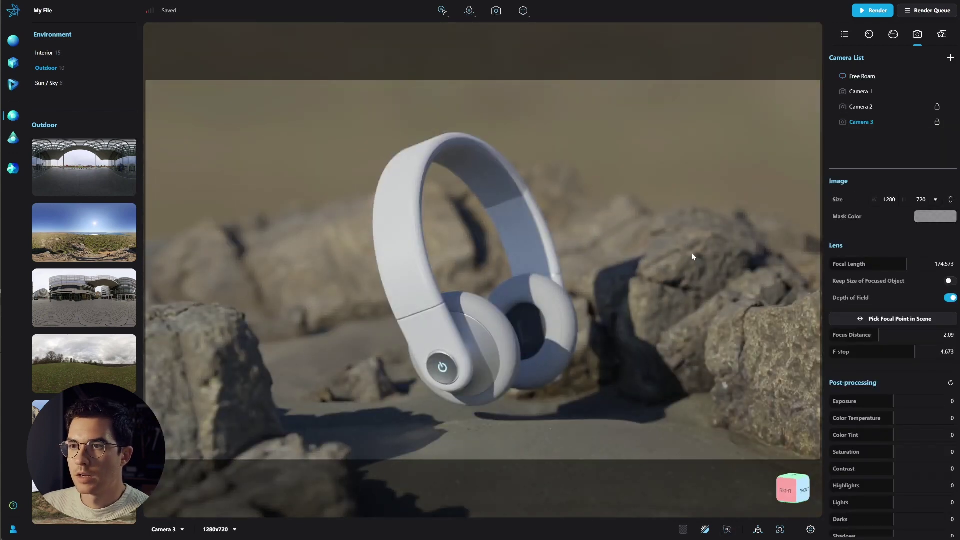